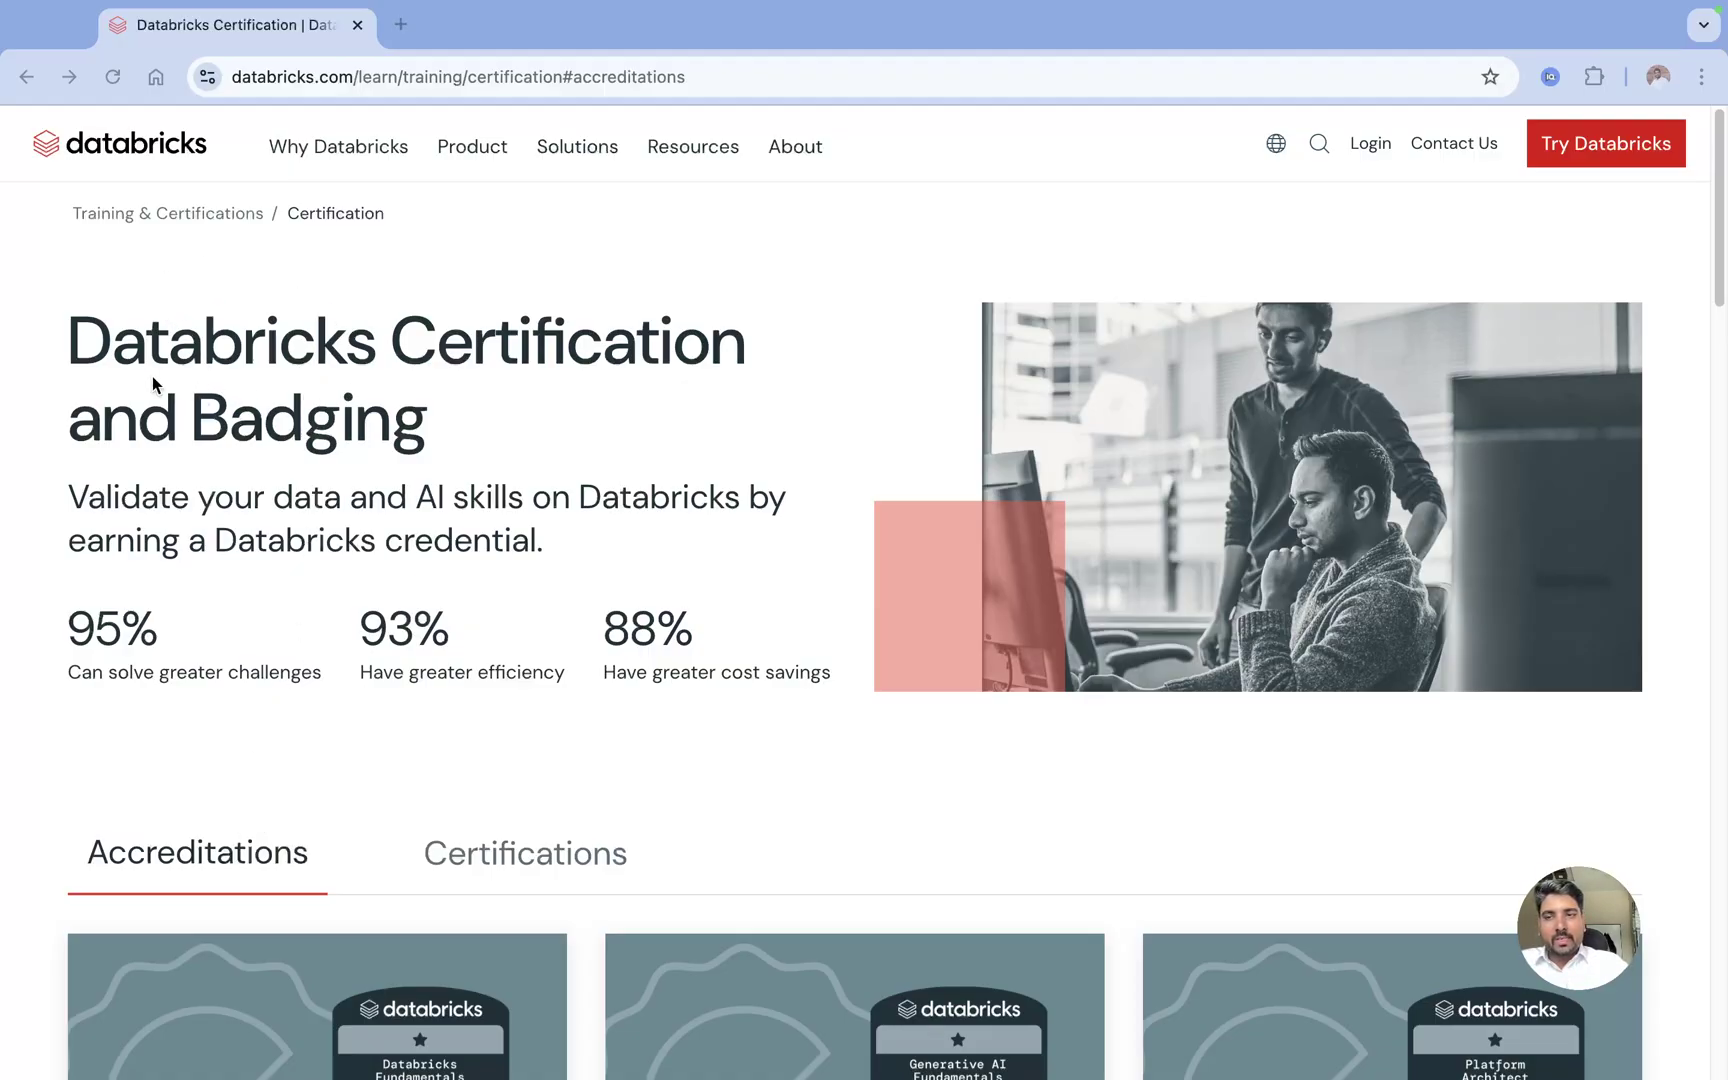
Scroll the Databricks page and switch from accreditations to the Certifications tab
{"action": "scroll", "coordinate": [470, 371], "scroll_direction": "down", "scroll_amount": 3}
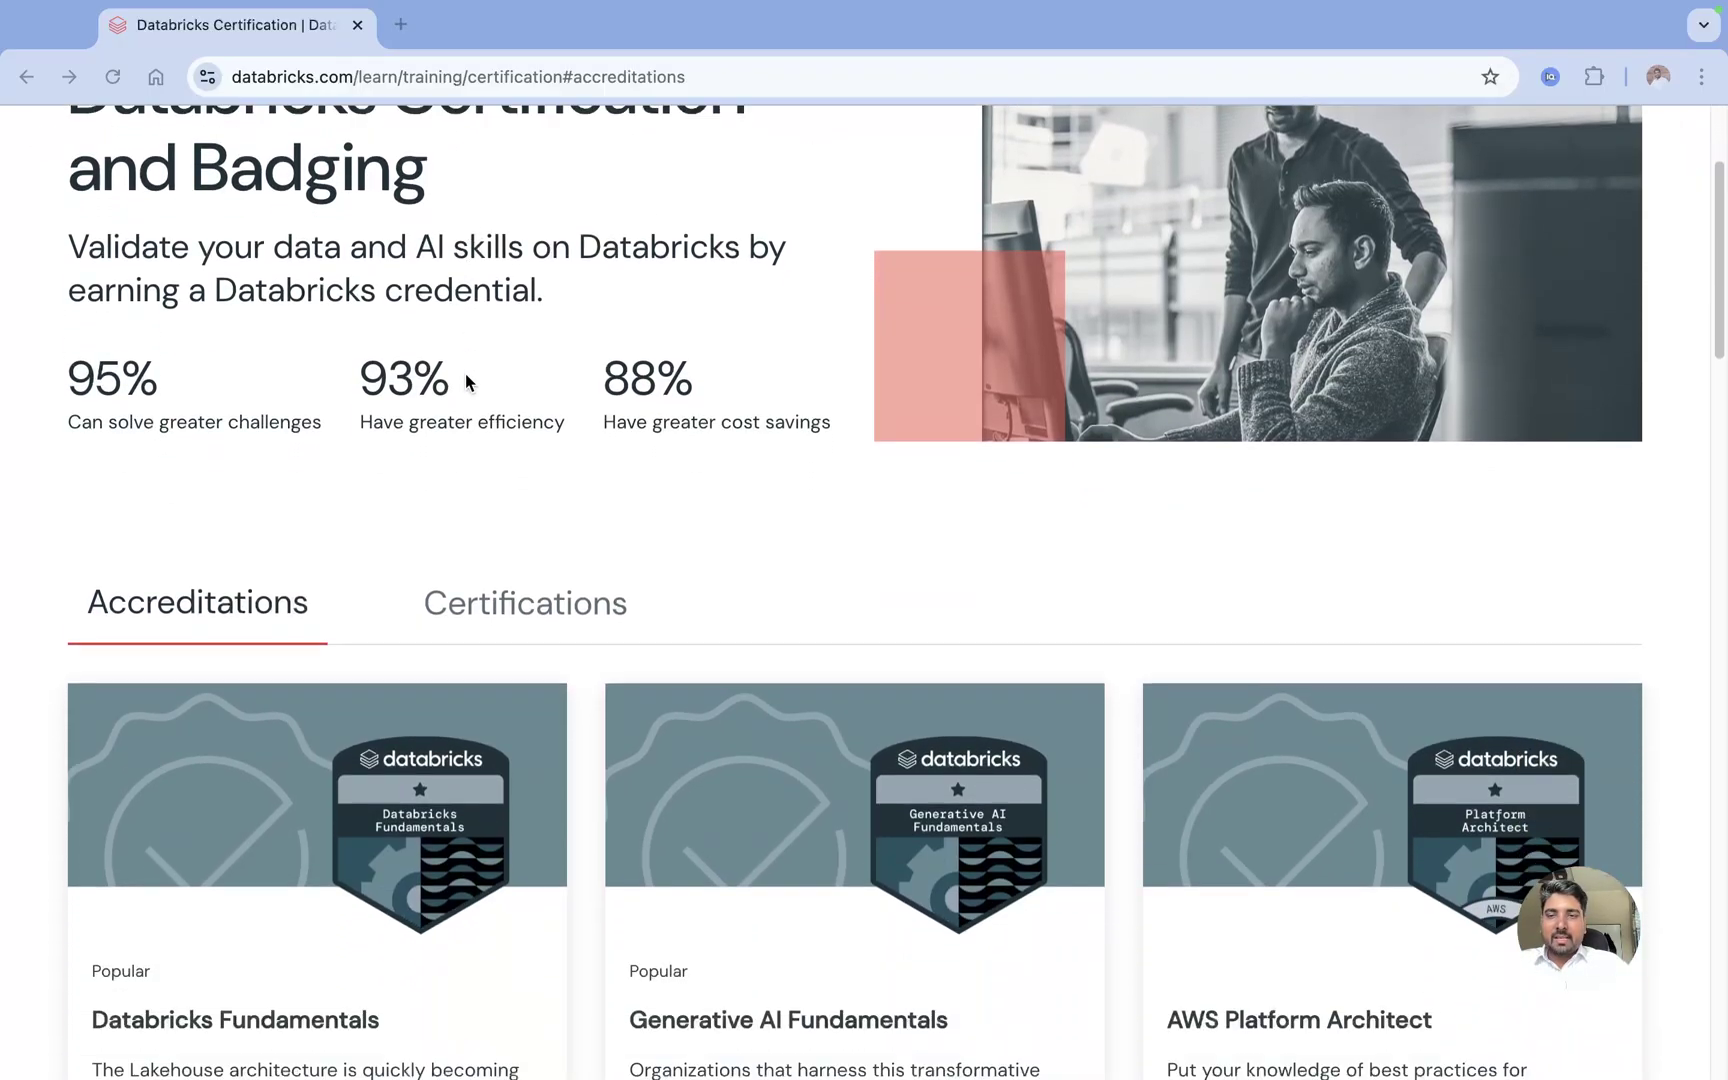
{"action": "scroll", "coordinate": [466, 381], "scroll_direction": "down", "scroll_amount": 5}
{"action": "scroll", "coordinate": [198, 339], "scroll_direction": "up", "scroll_amount": 2}
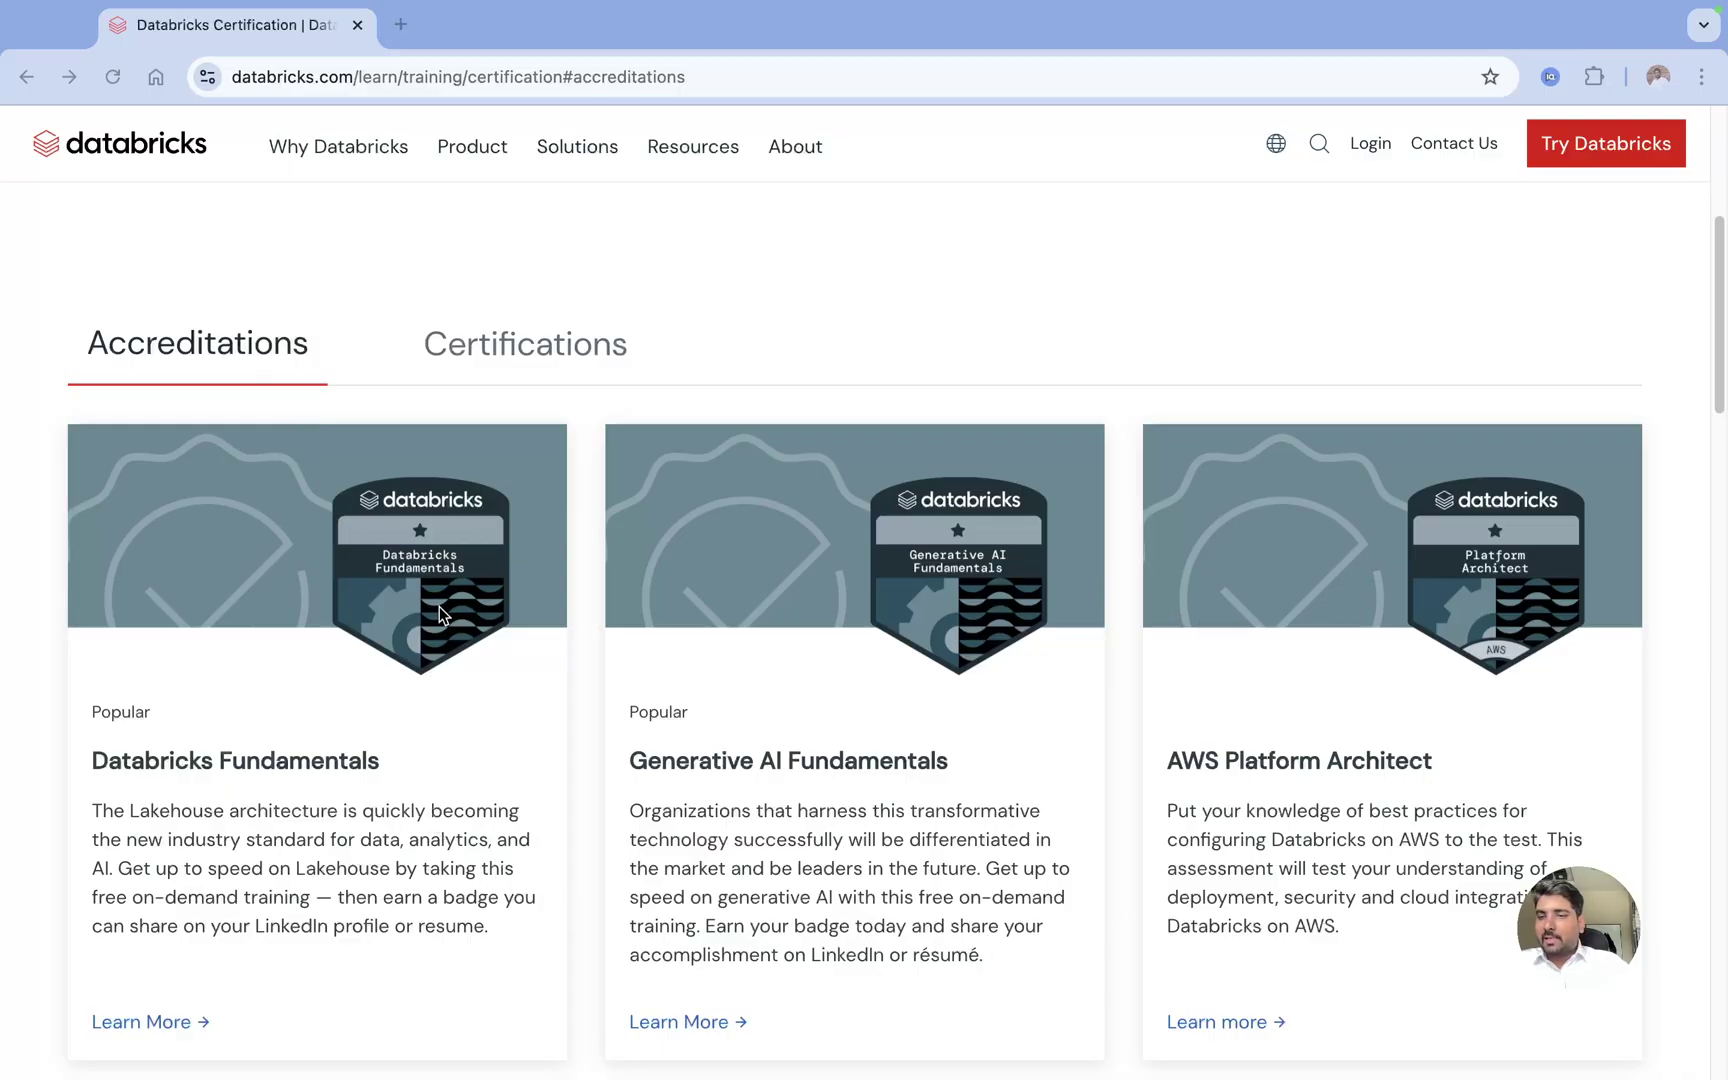
{"action": "scroll", "coordinate": [441, 605], "scroll_direction": "down", "scroll_amount": 2}
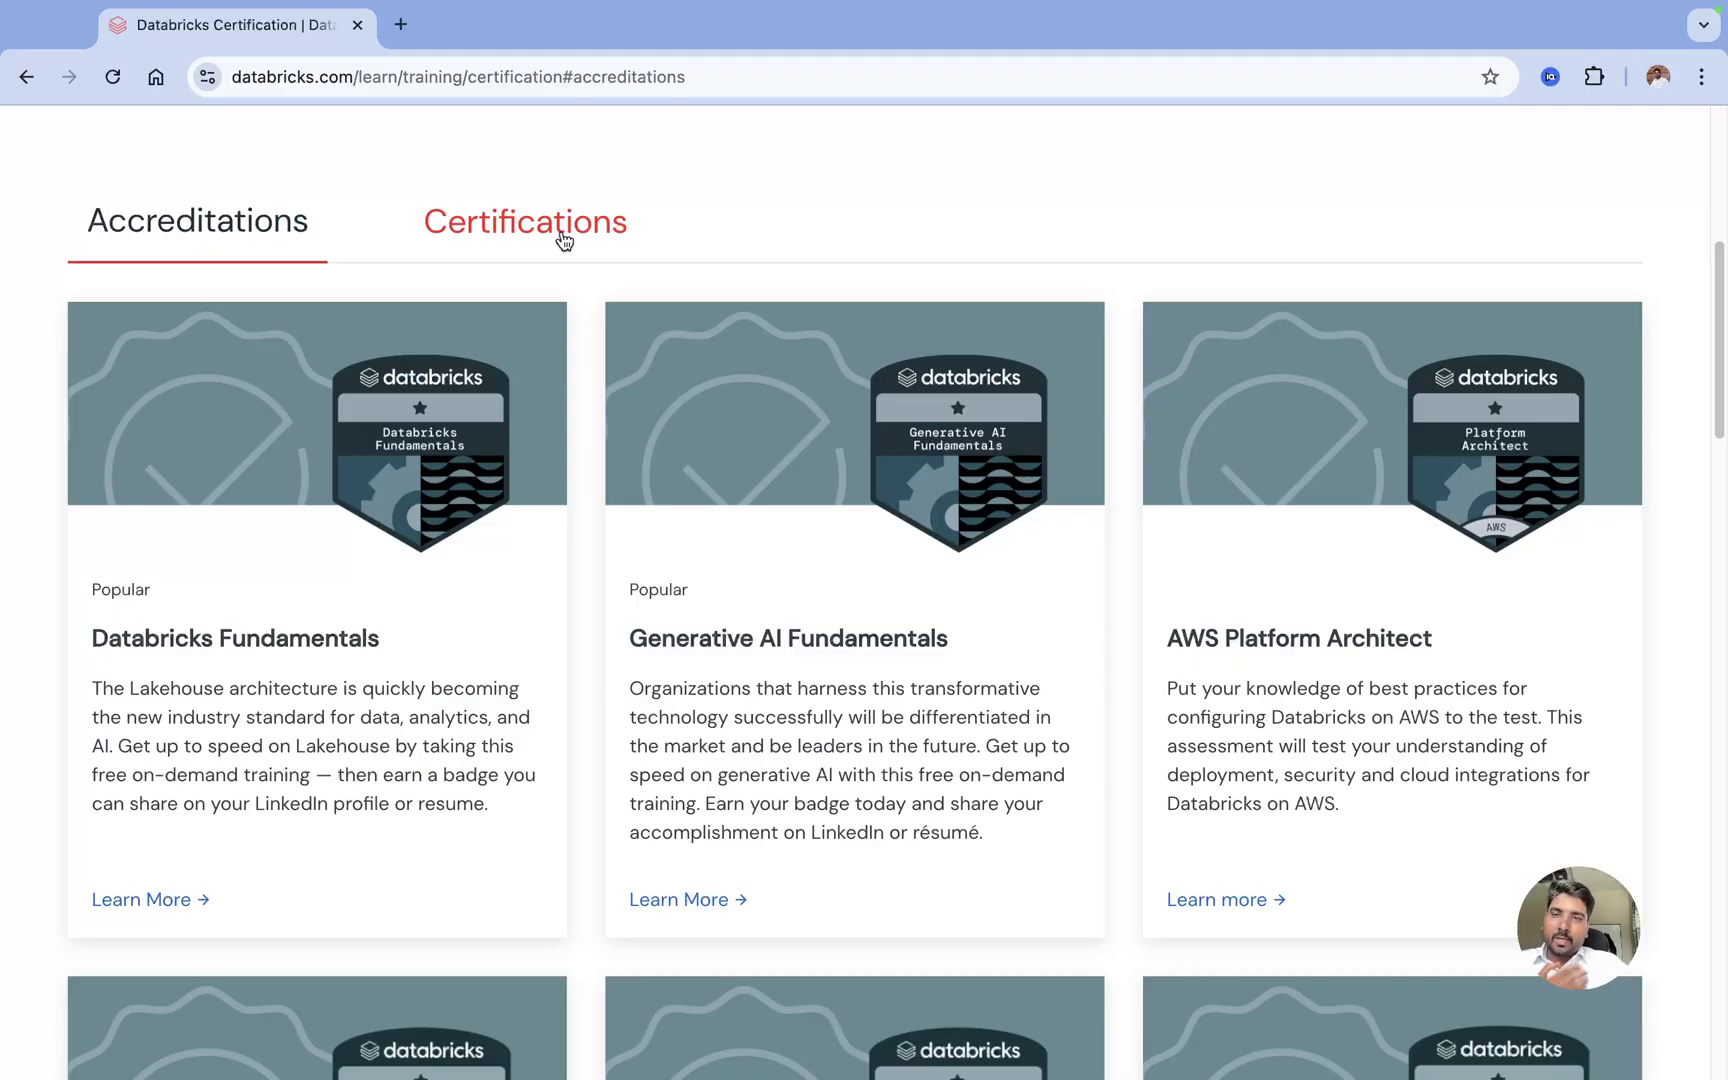
{"action": "left_click", "coordinate": [564, 240]}
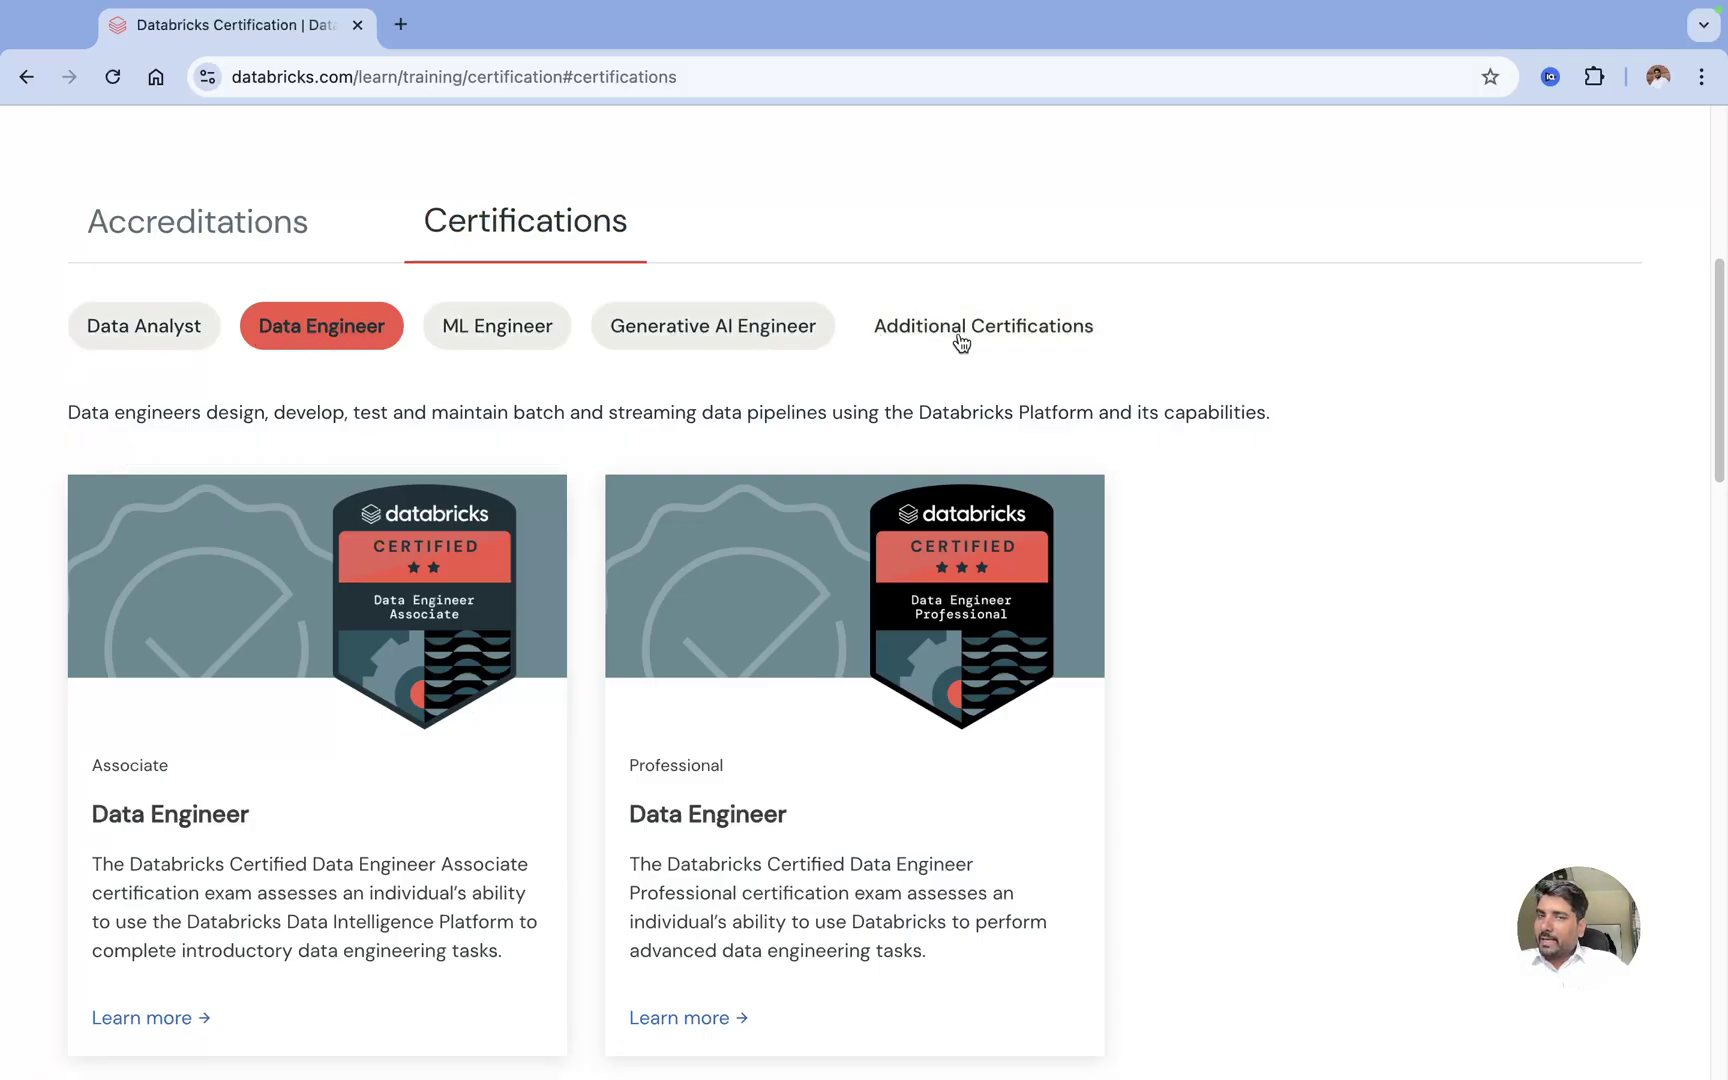
Try the Data Analyst, ML Engineer and Additional Certifications filters, ending on Generative AI Engineer
{"action": "left_click", "coordinate": [132, 346]}
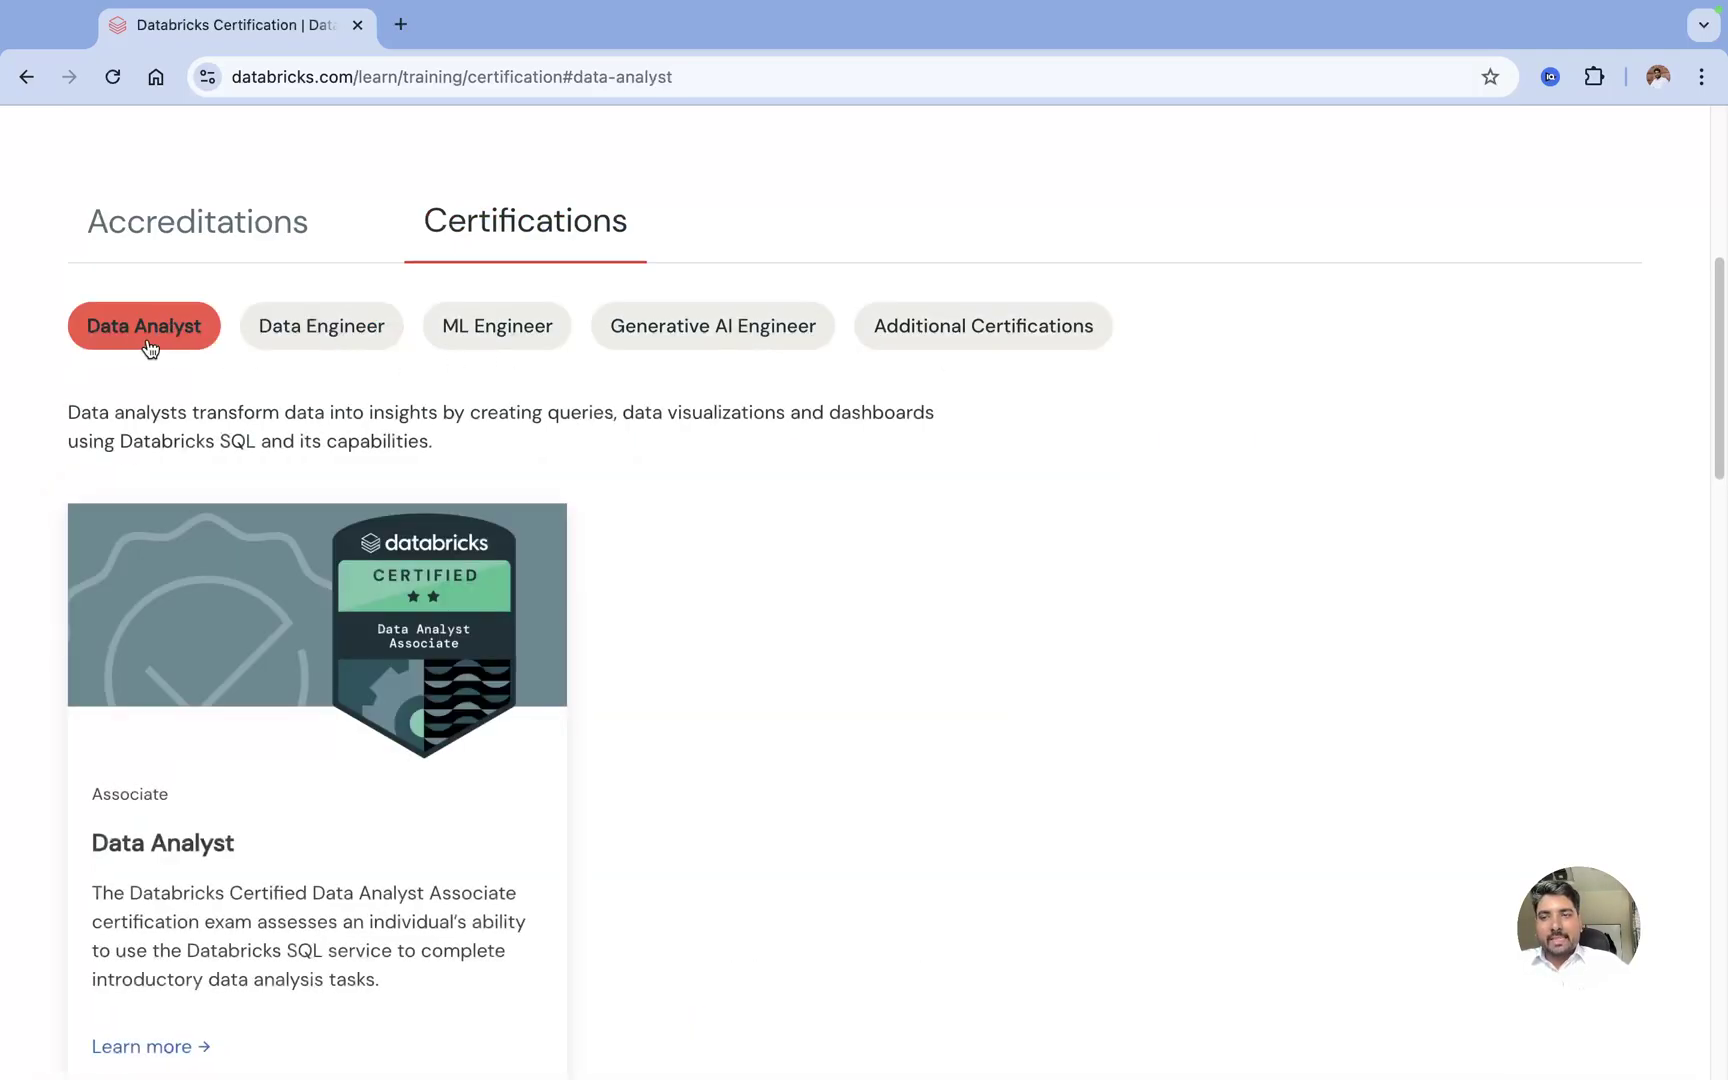
{"action": "left_click", "coordinate": [316, 338]}
{"action": "left_click", "coordinate": [512, 341]}
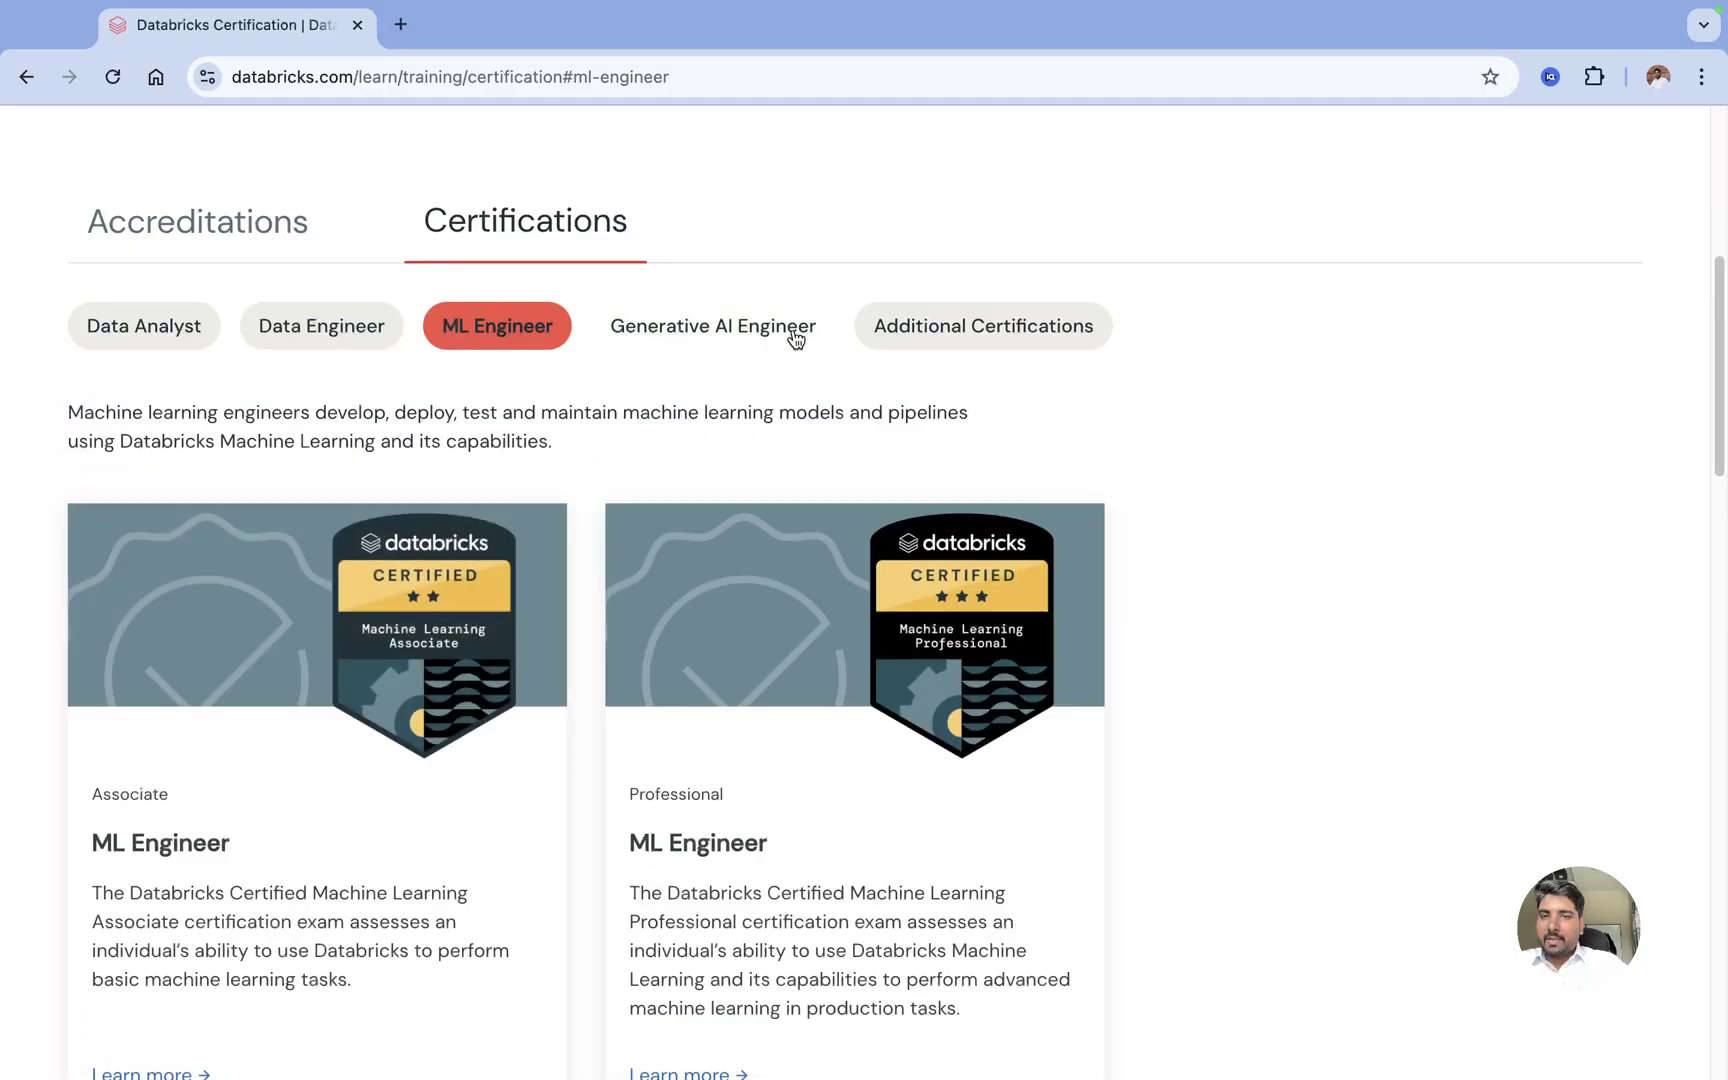
{"action": "left_click", "coordinate": [794, 335]}
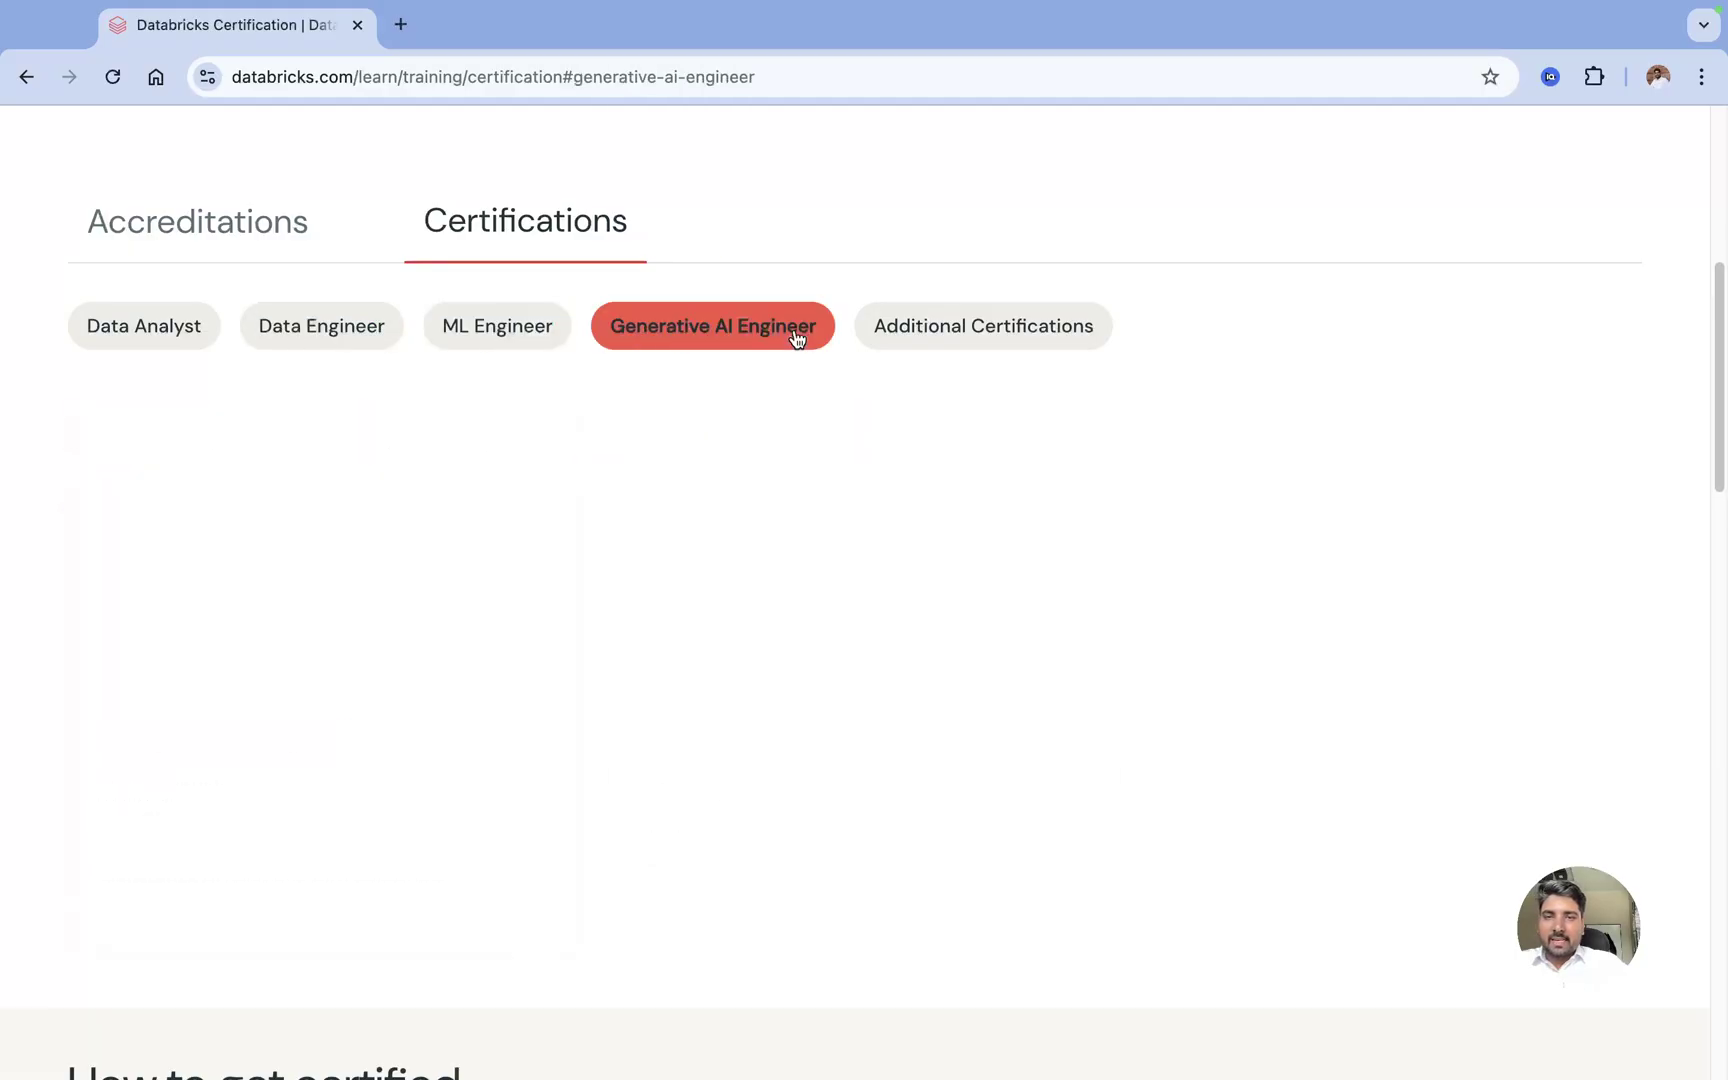
{"action": "left_click", "coordinate": [989, 351]}
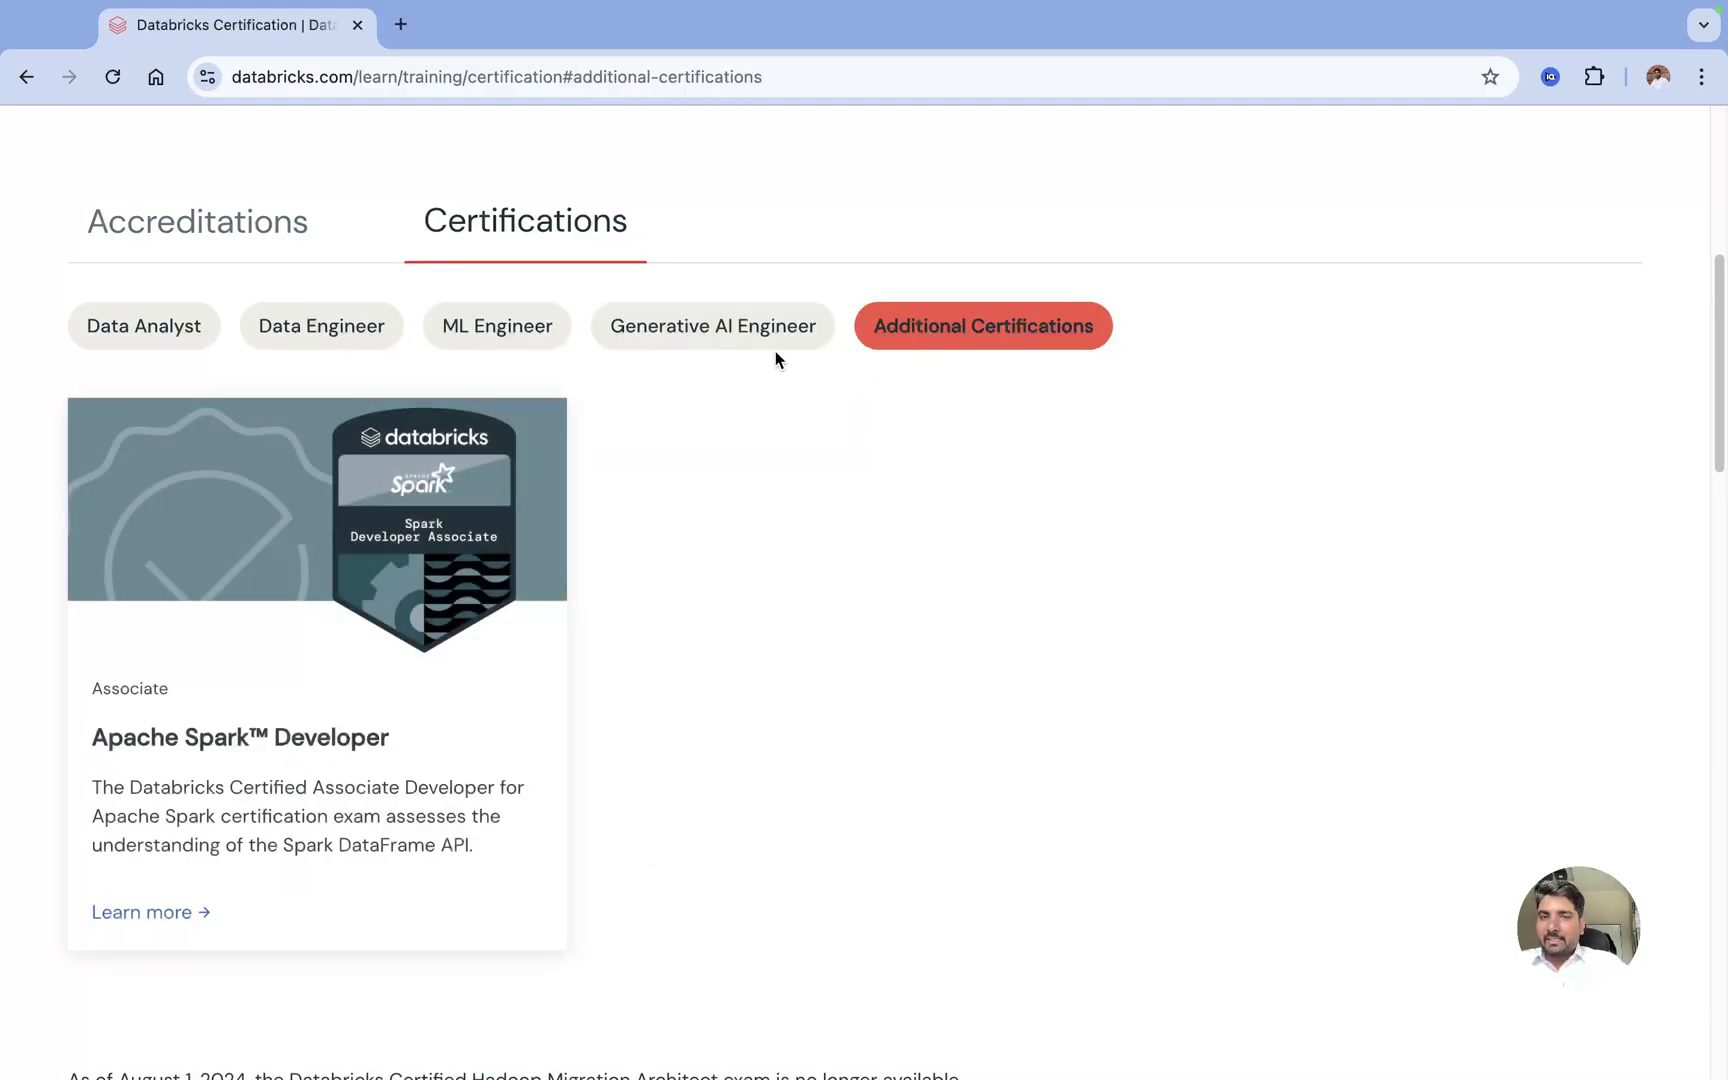
{"action": "left_click", "coordinate": [688, 342]}
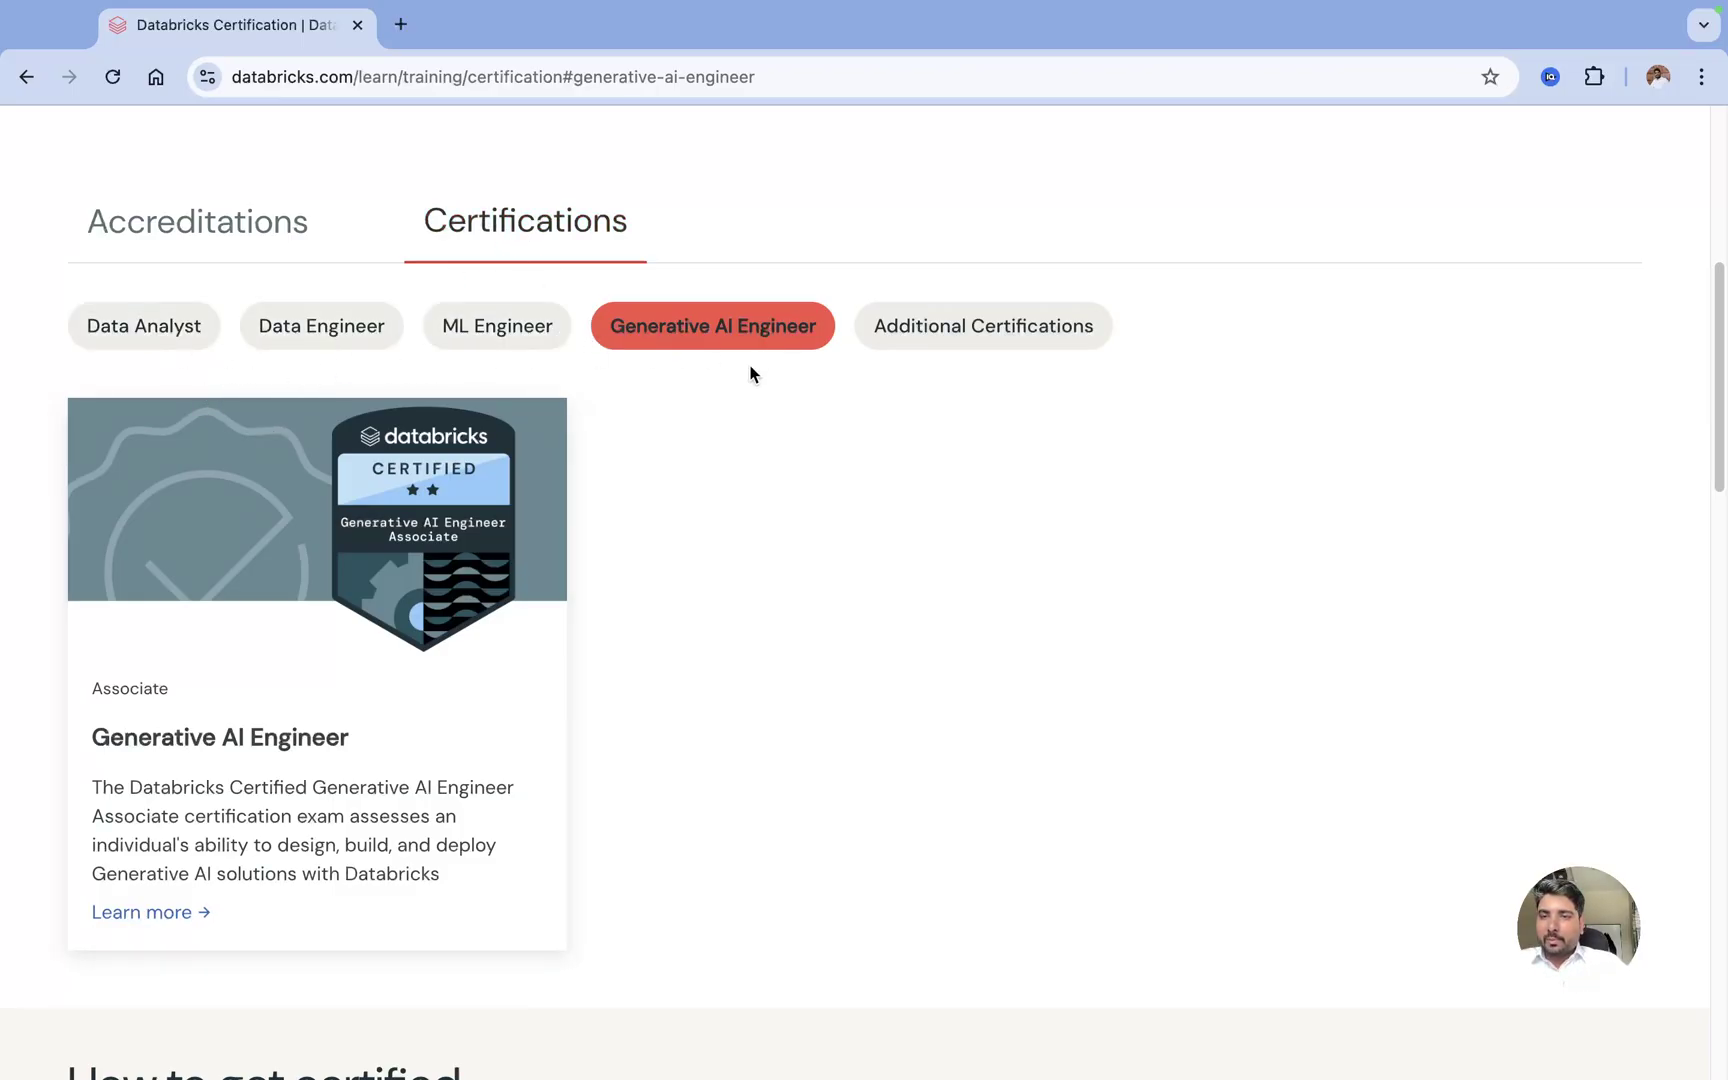
{"action": "scroll", "coordinate": [300, 680], "scroll_direction": "down", "scroll_amount": 2}
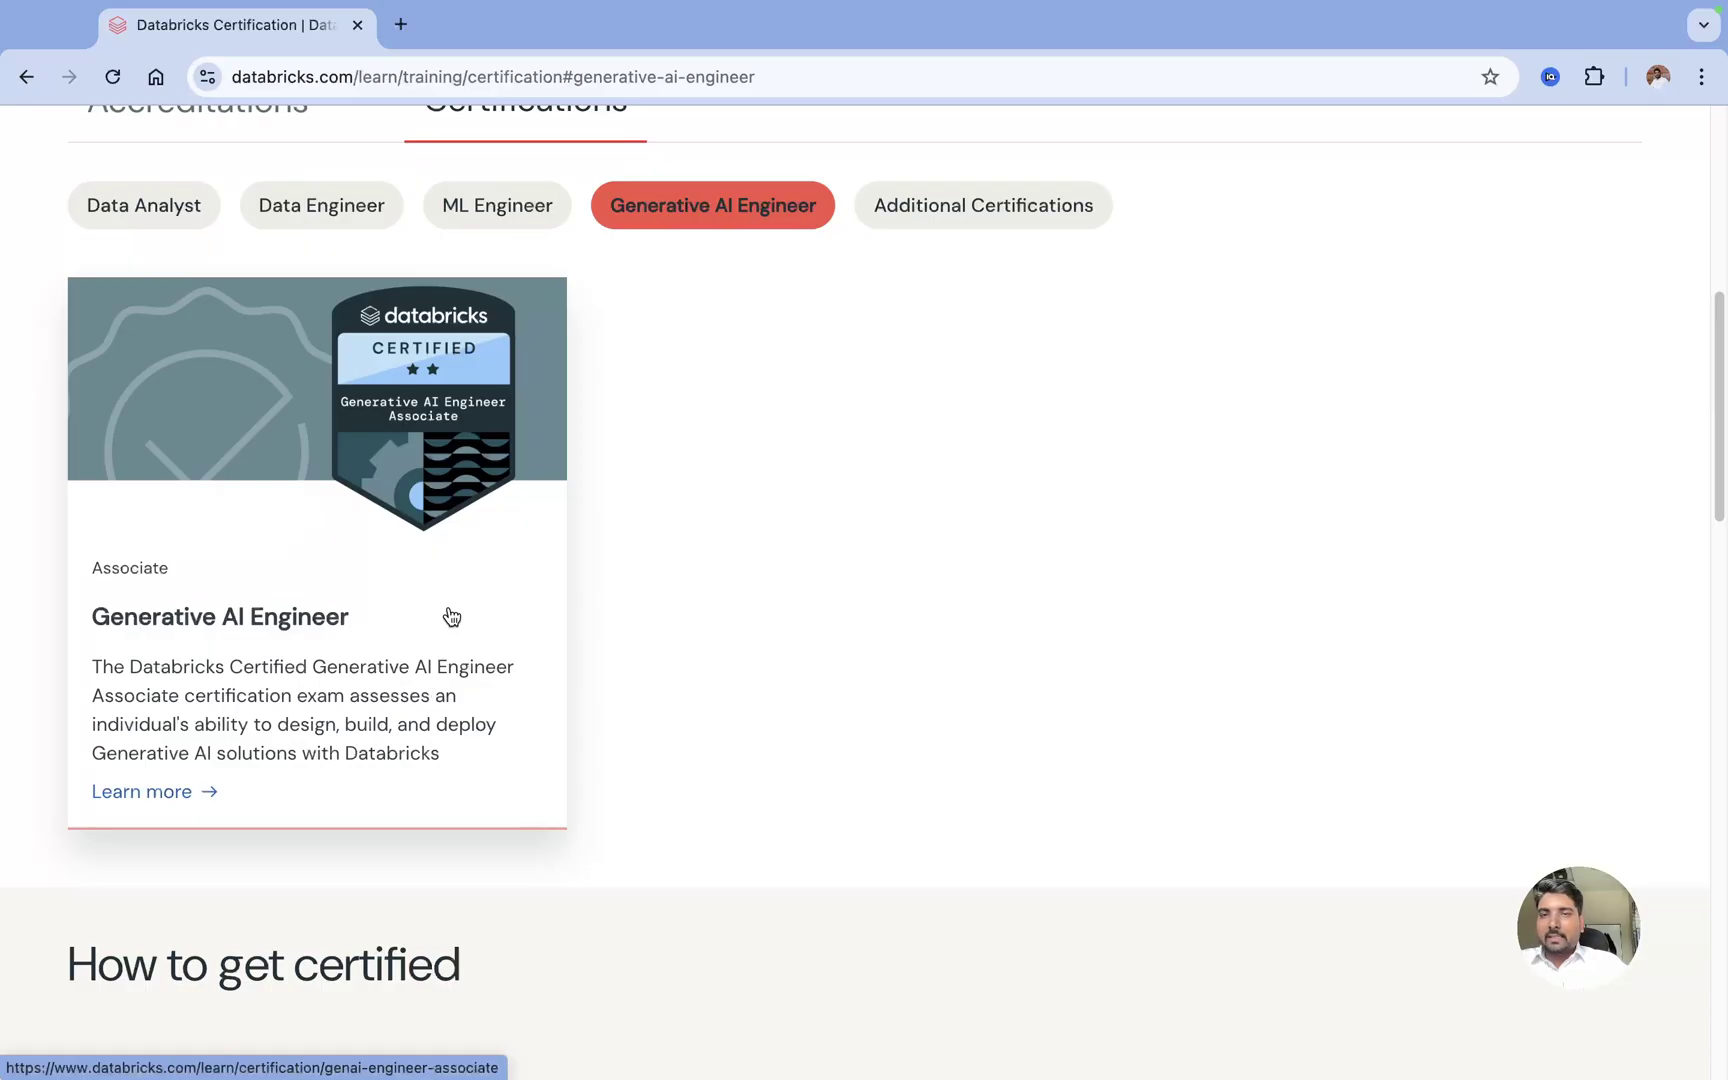
{"action": "scroll", "coordinate": [451, 609], "scroll_direction": "up", "scroll_amount": 1}
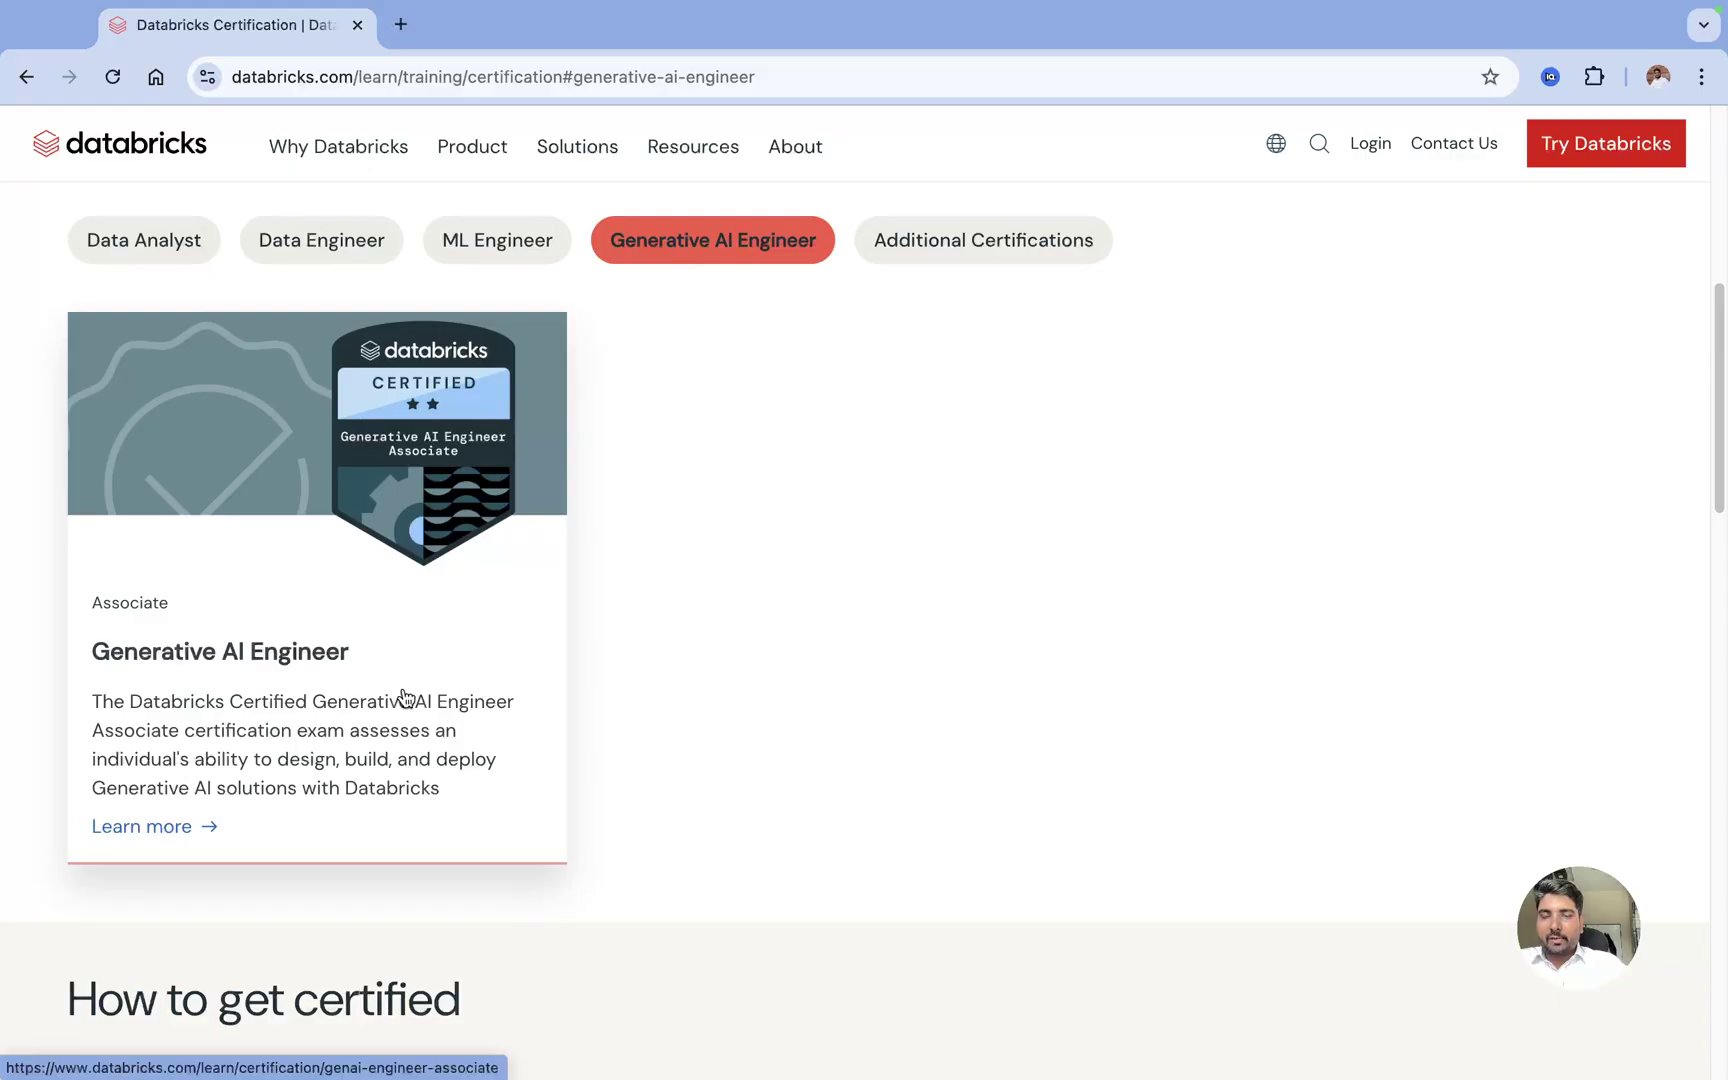
Open the Generative AI Engineer Associate page and highlight its Registration heading
{"action": "left_click", "coordinate": [352, 728]}
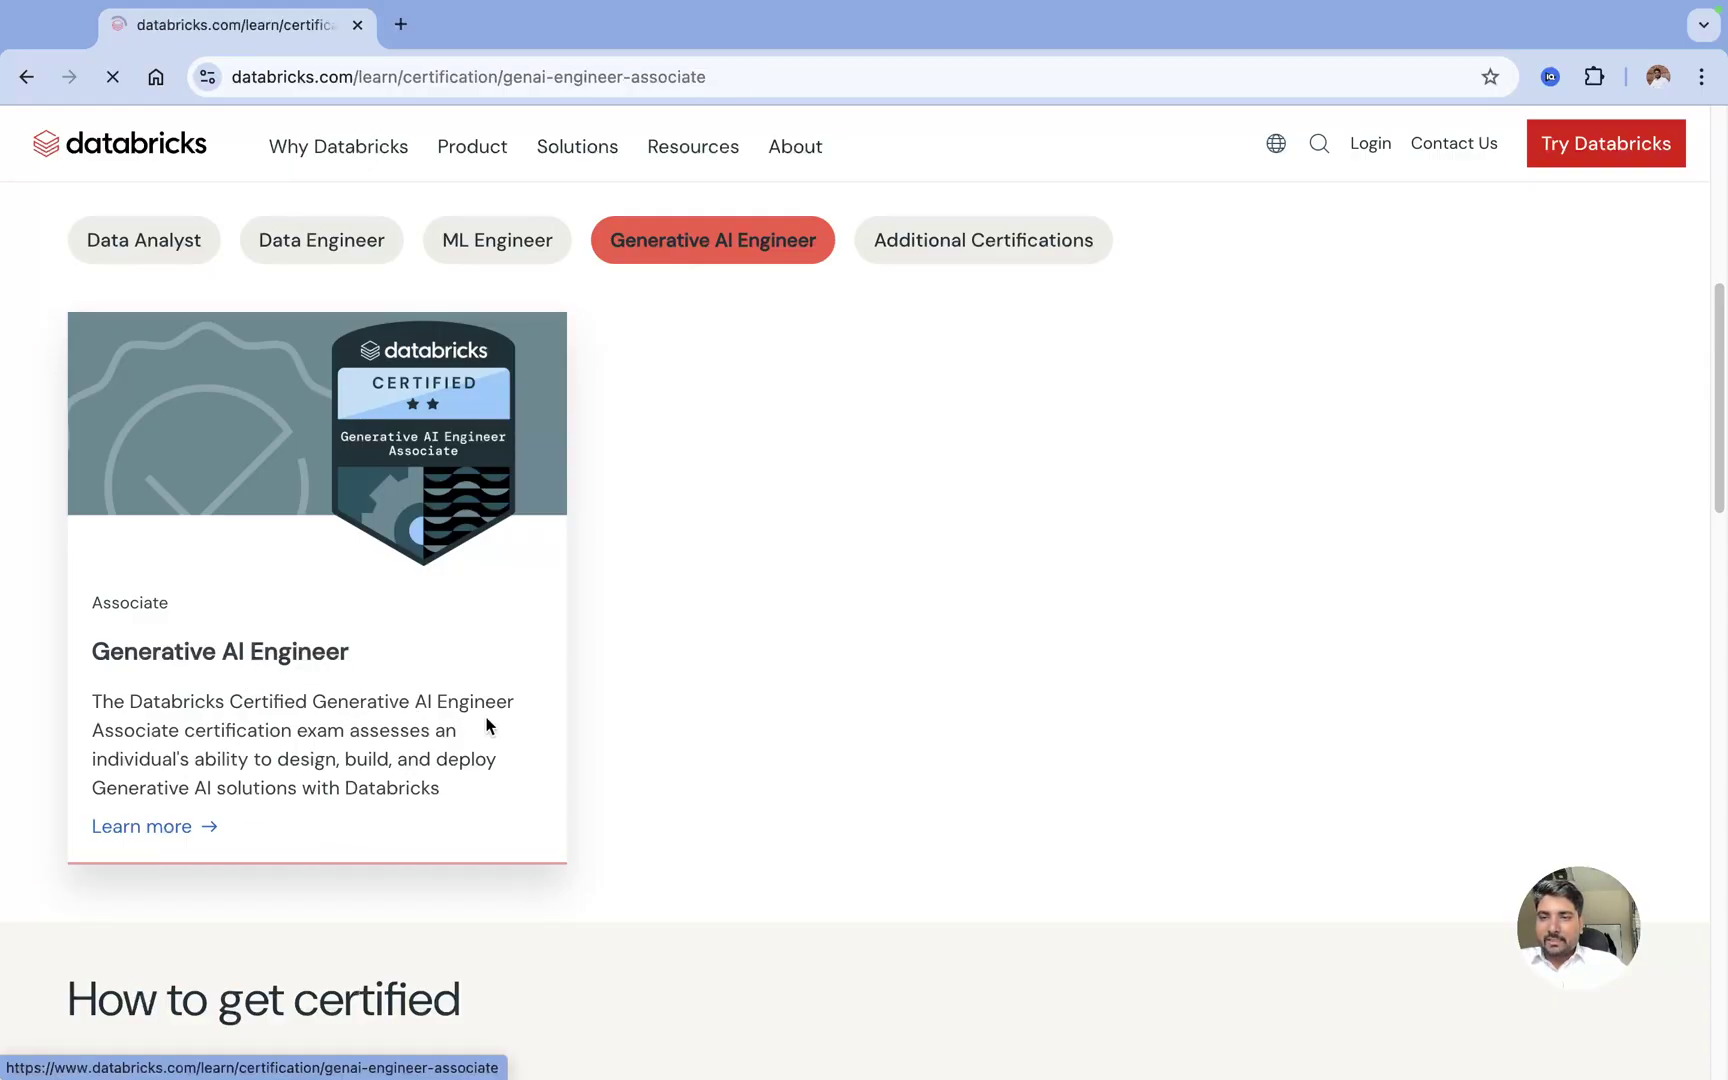
{"action": "scroll", "coordinate": [768, 732], "scroll_direction": "down", "scroll_amount": 15}
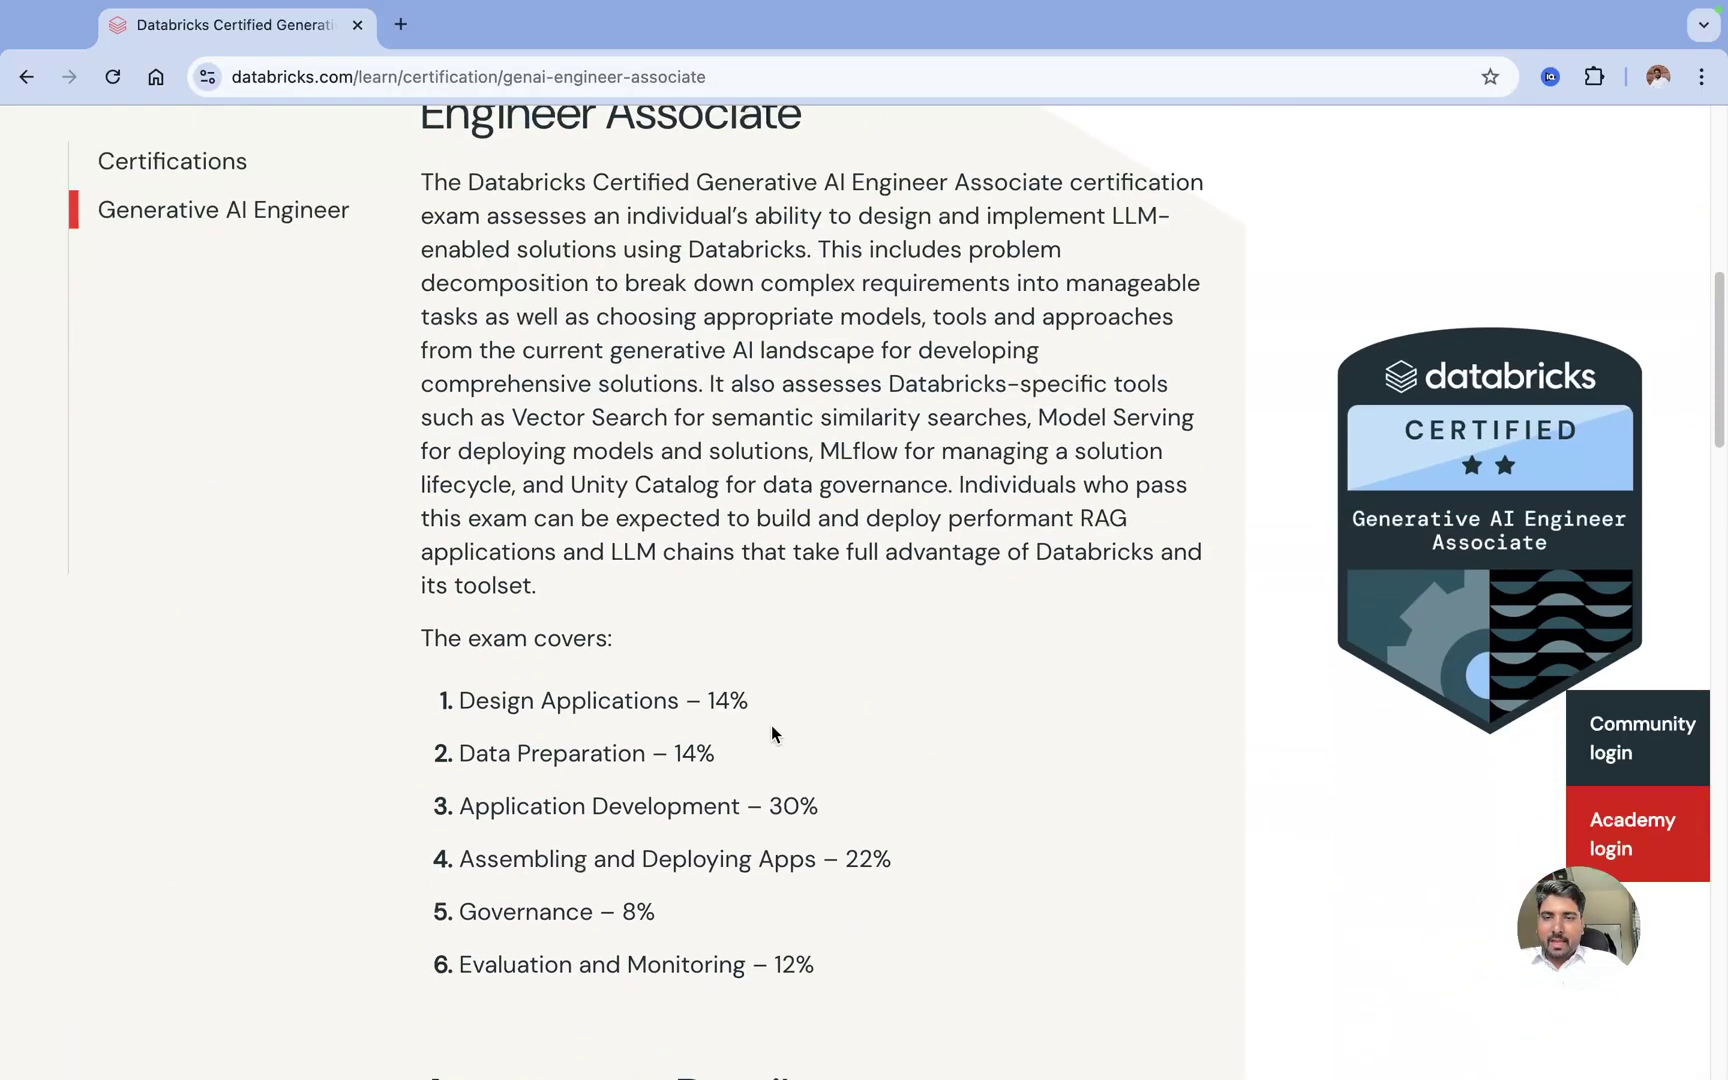
{"action": "scroll", "coordinate": [772, 726], "scroll_direction": "down", "scroll_amount": 15}
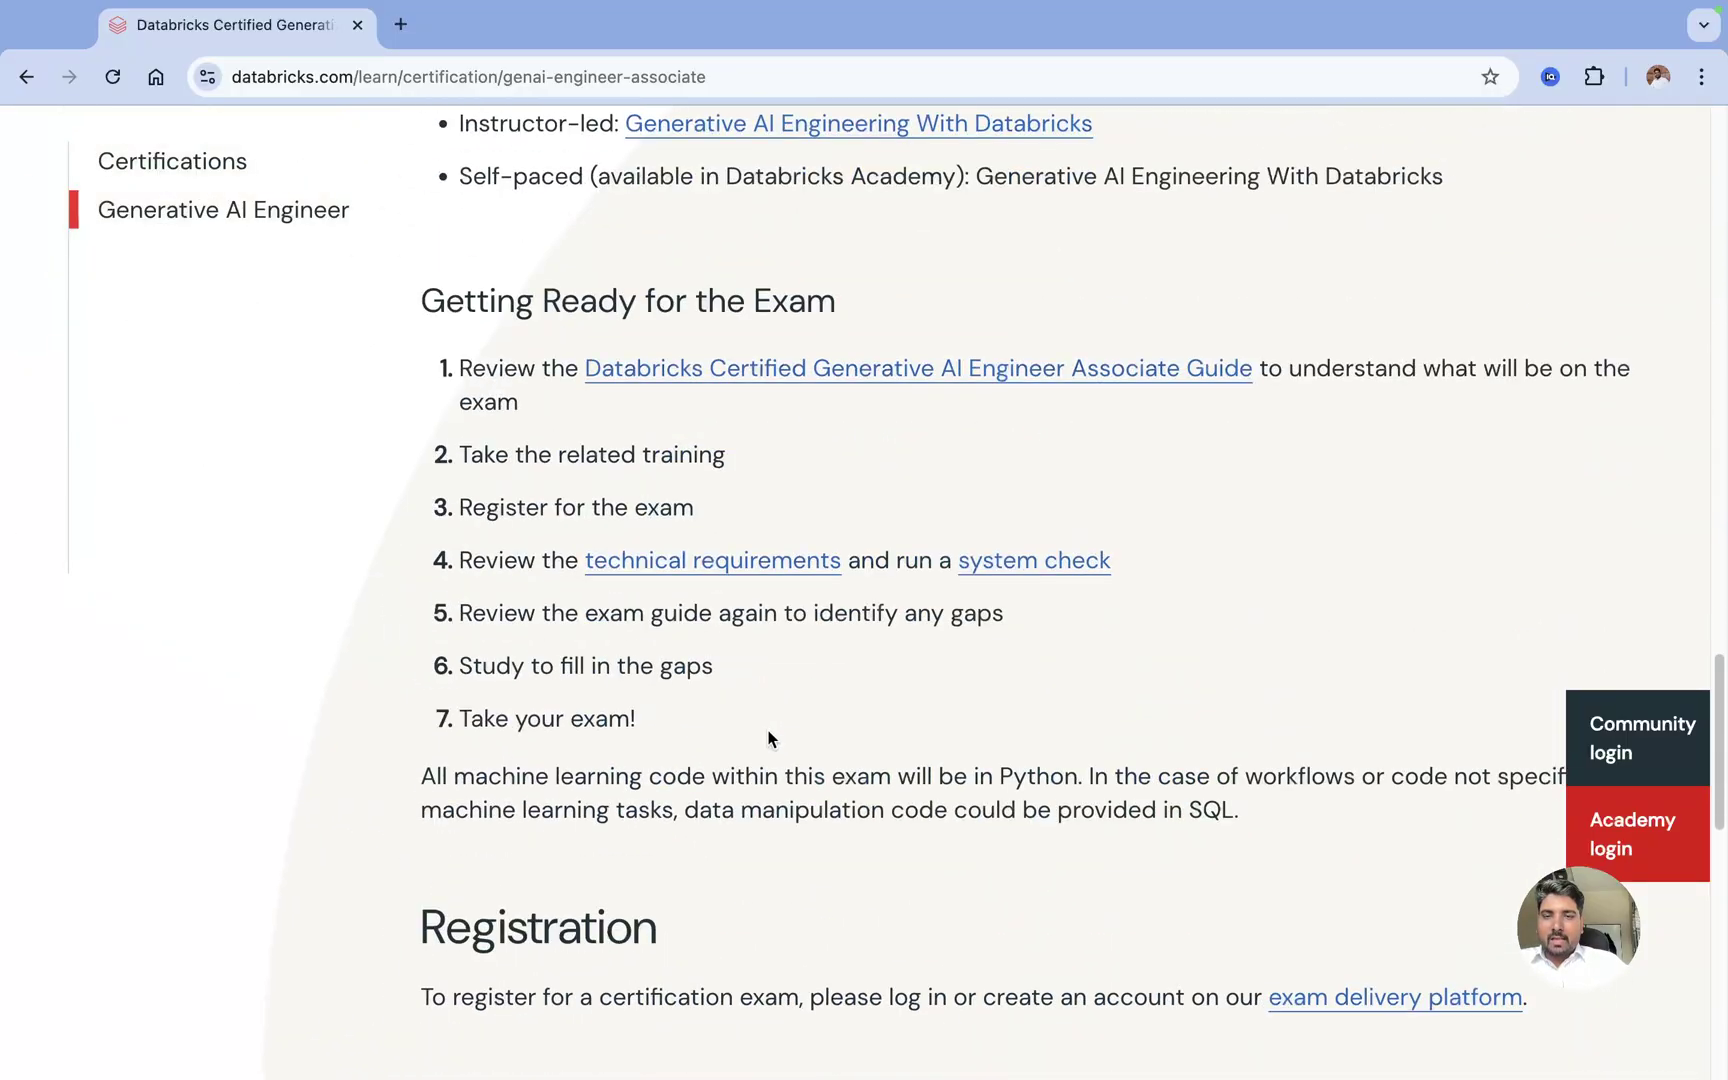
{"action": "scroll", "coordinate": [768, 737], "scroll_direction": "down", "scroll_amount": 5}
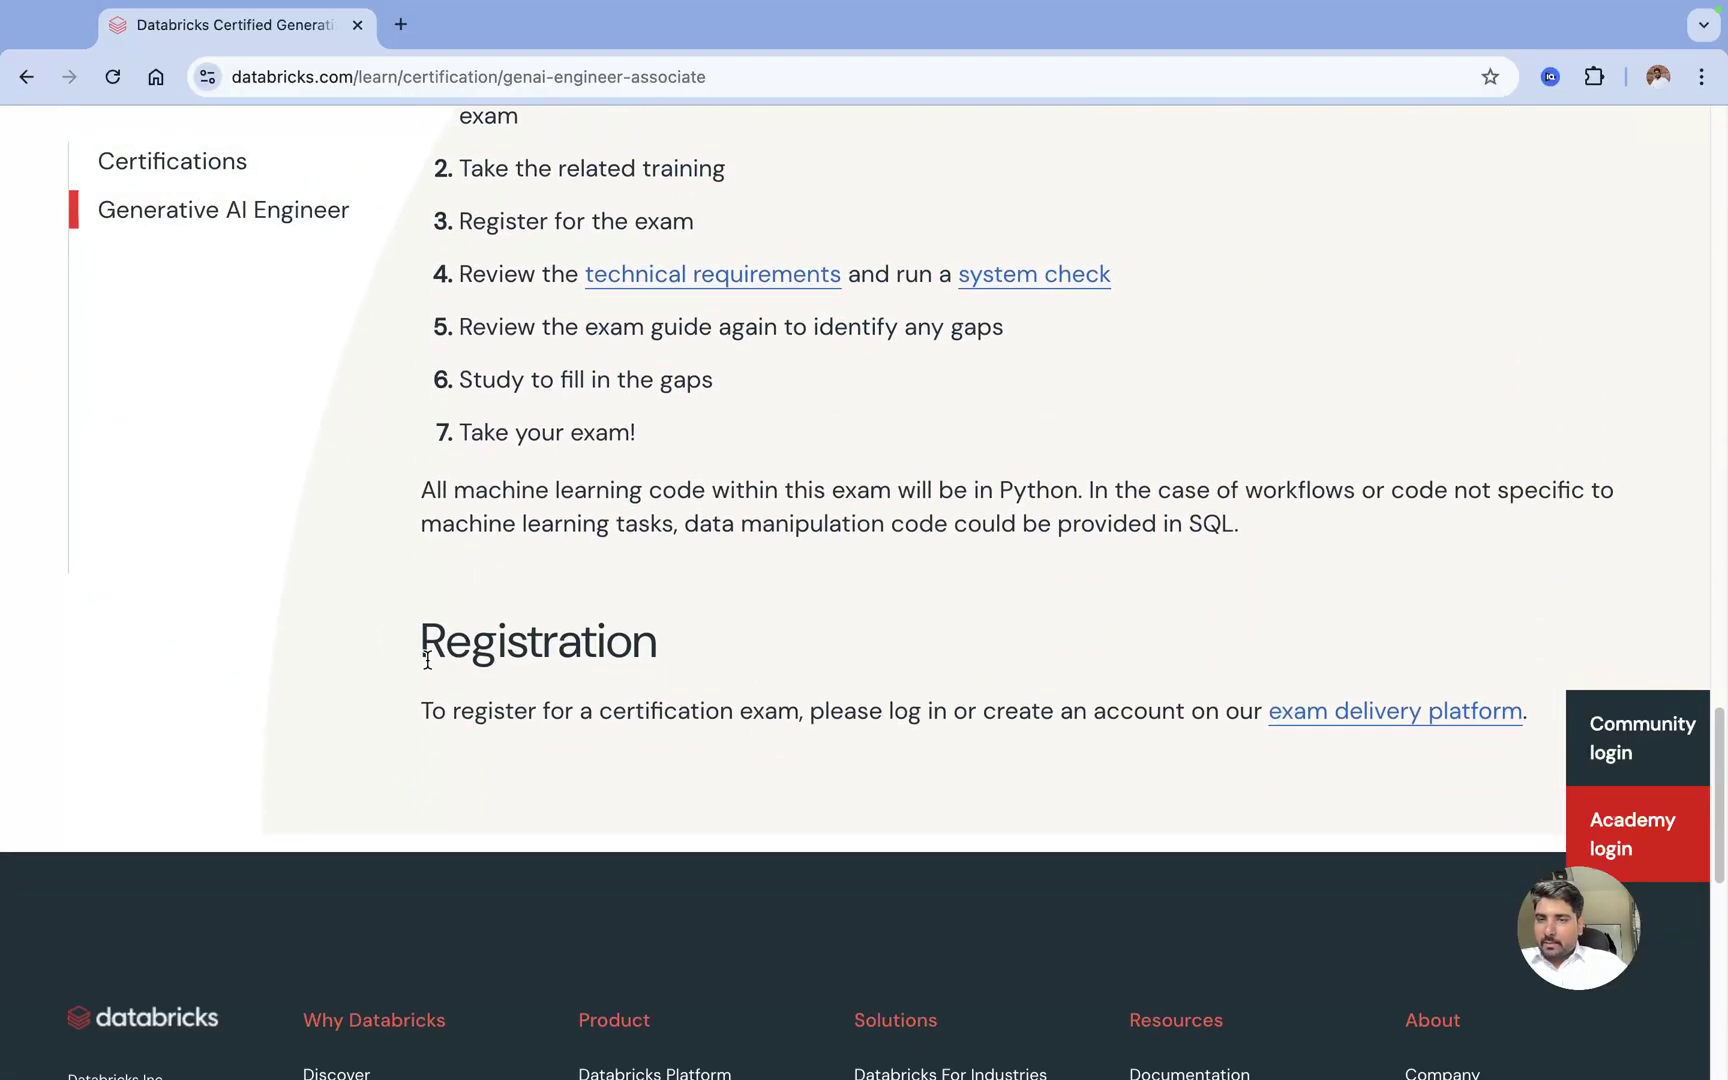
{"action": "left_click_drag", "start_coordinate": [424, 653], "coordinate": [651, 662]}
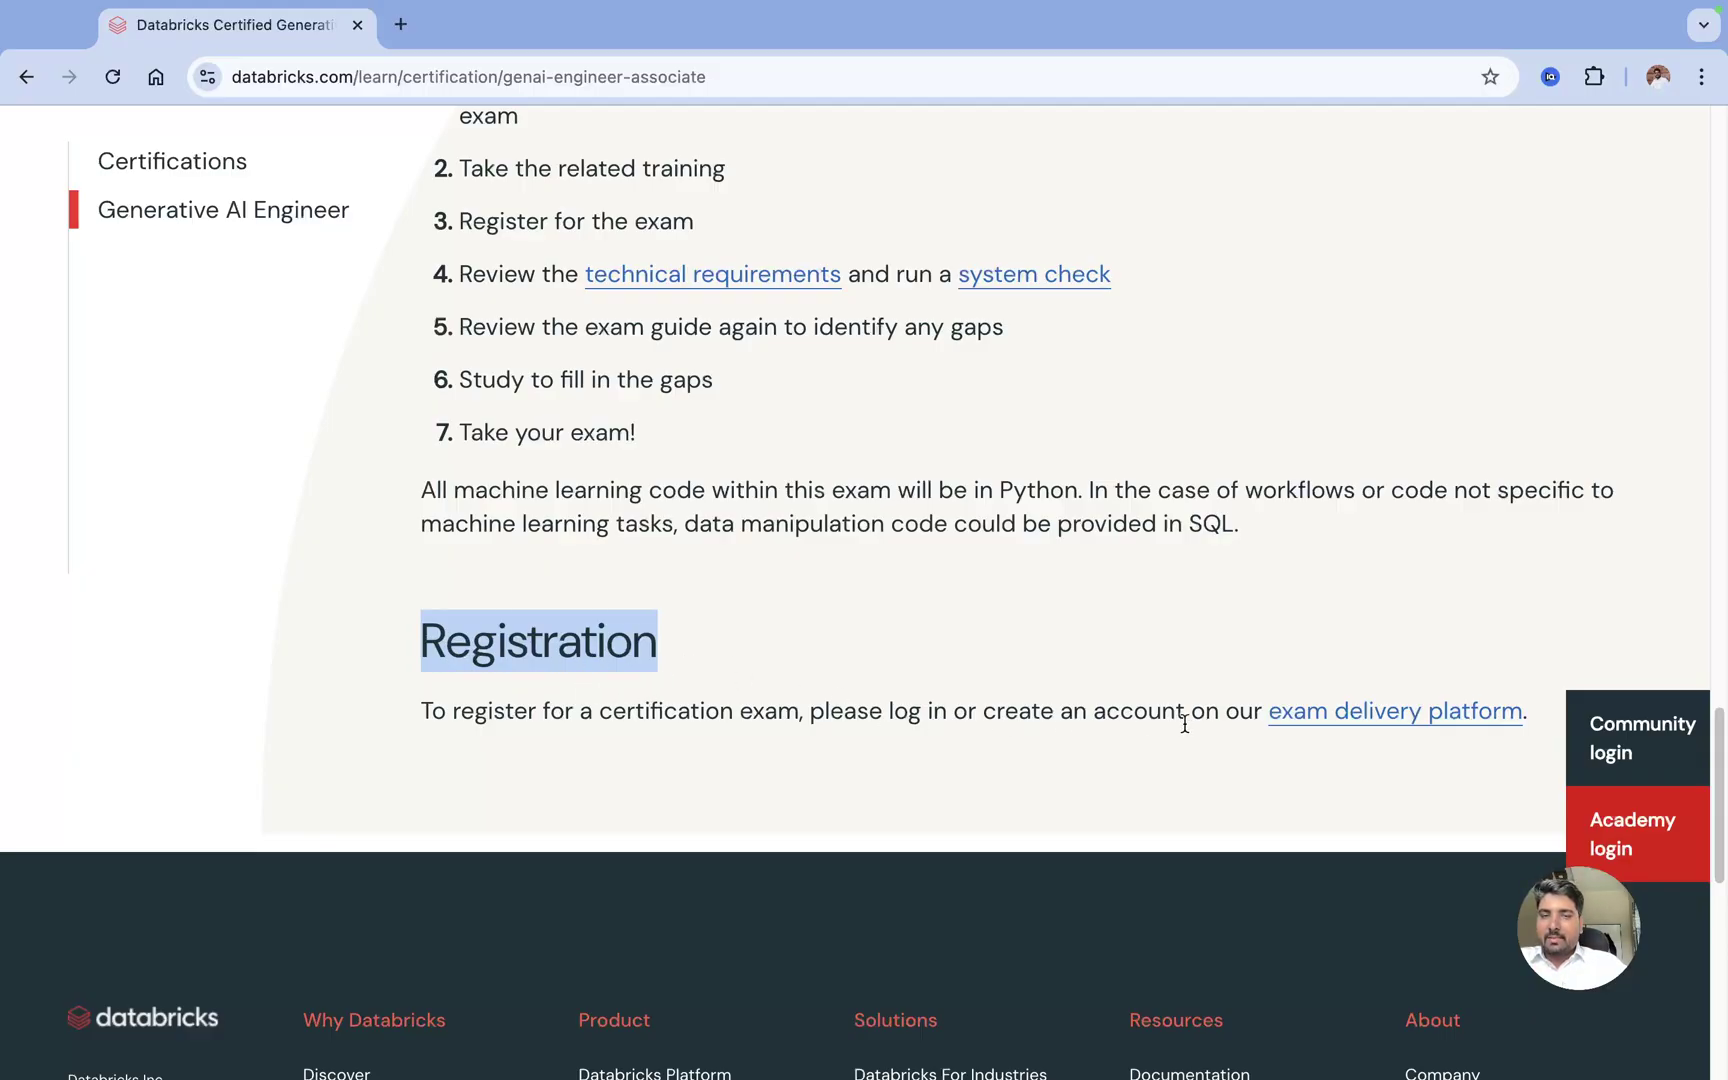
Open the exam delivery platform in a new tab and highlight its address and create-account step
{"action": "left_click", "coordinate": [1392, 716]}
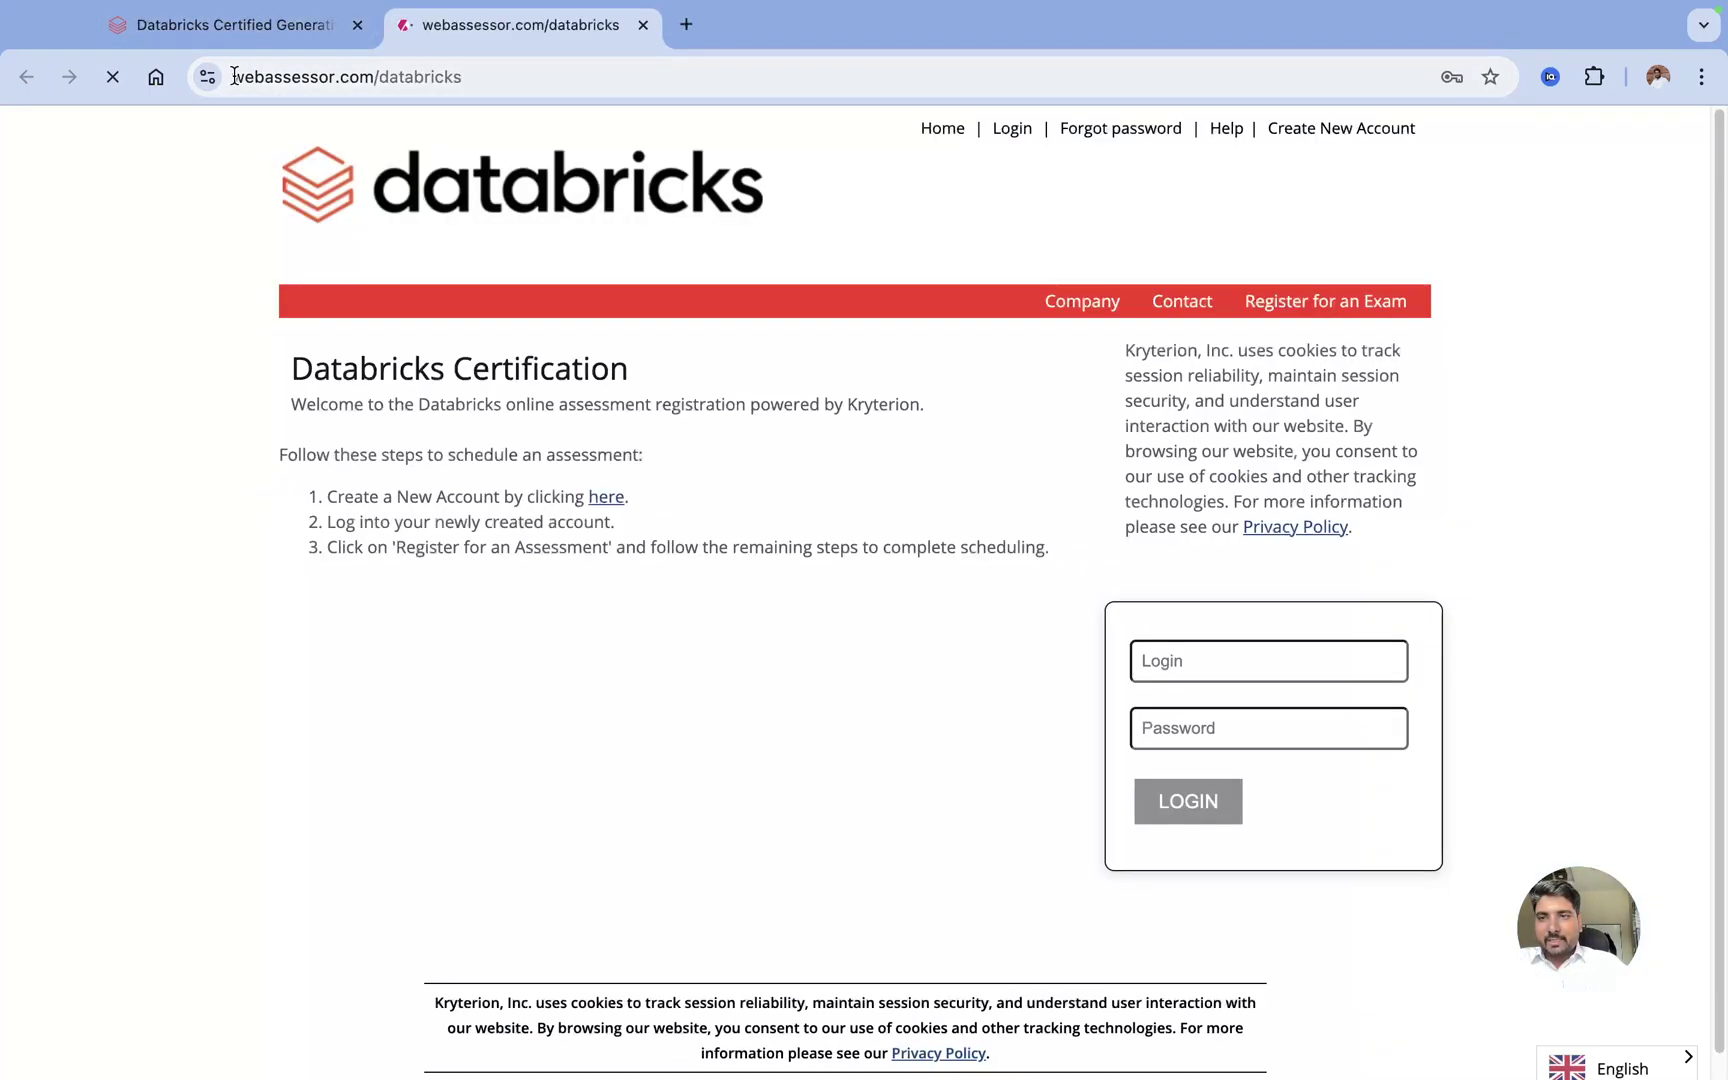
{"action": "left_click_drag", "start_coordinate": [240, 76], "coordinate": [460, 79]}
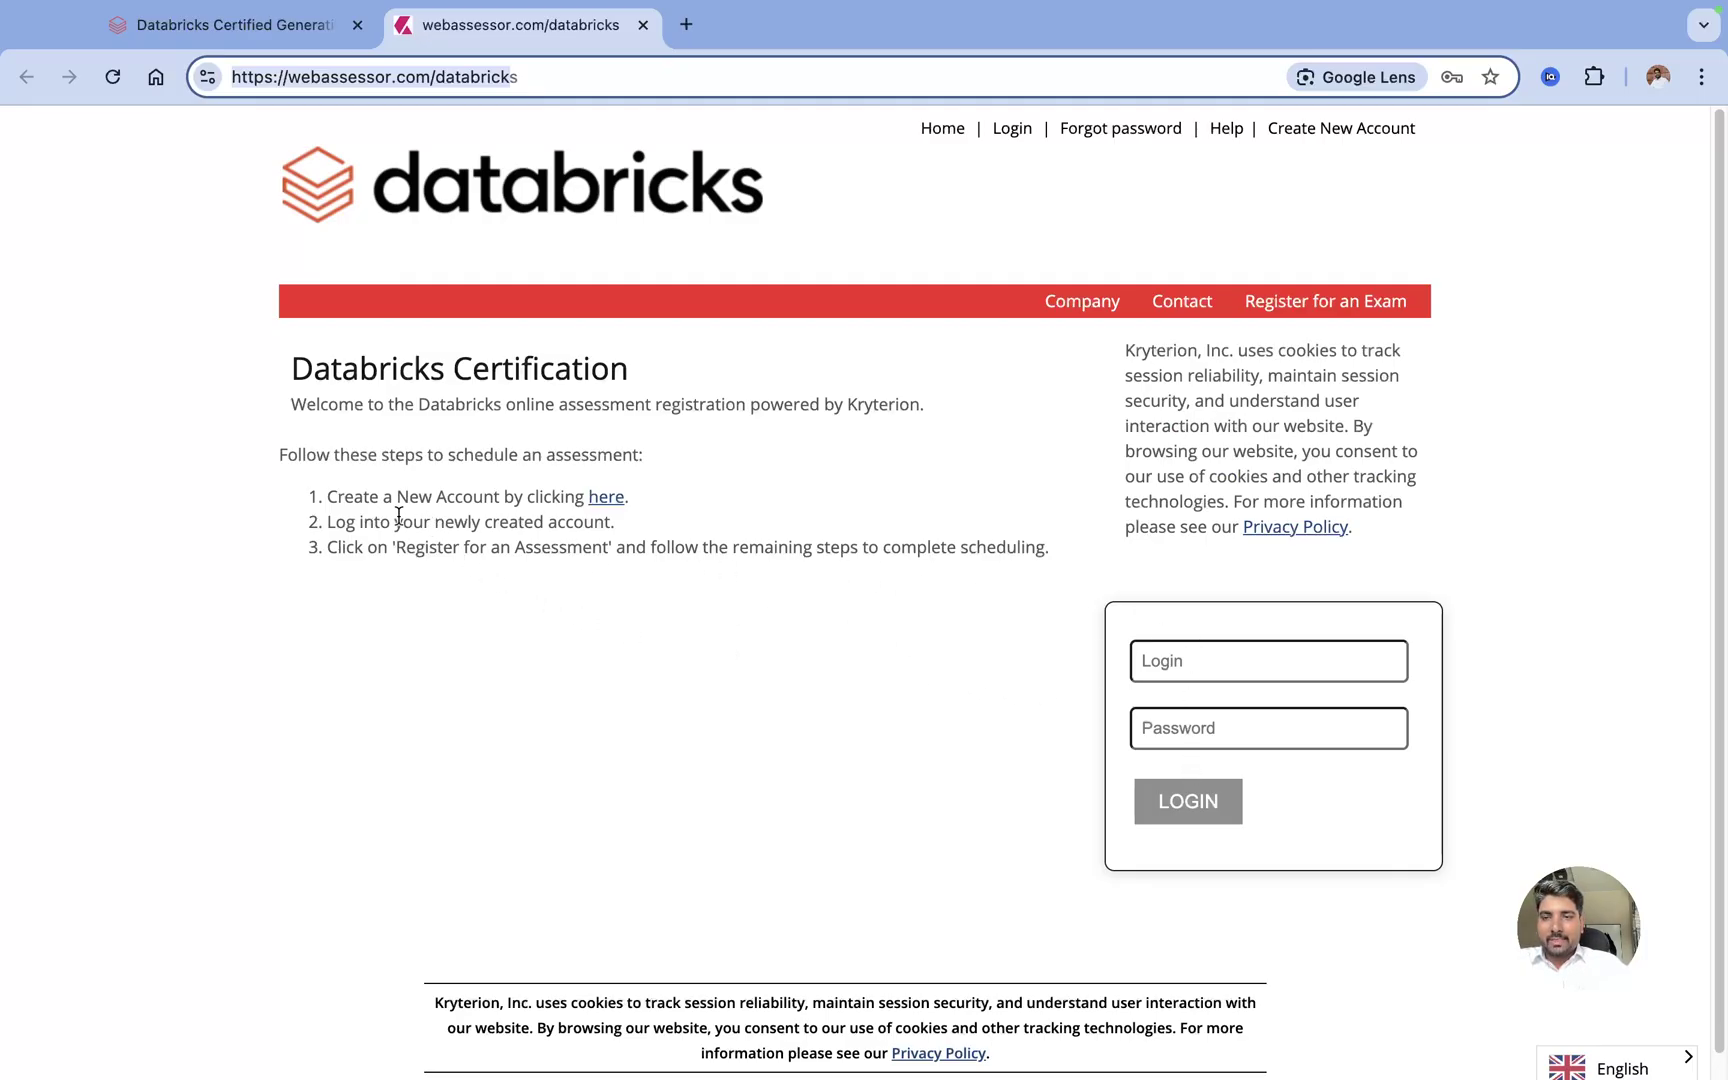
{"action": "left_click_drag", "start_coordinate": [383, 497], "coordinate": [500, 498]}
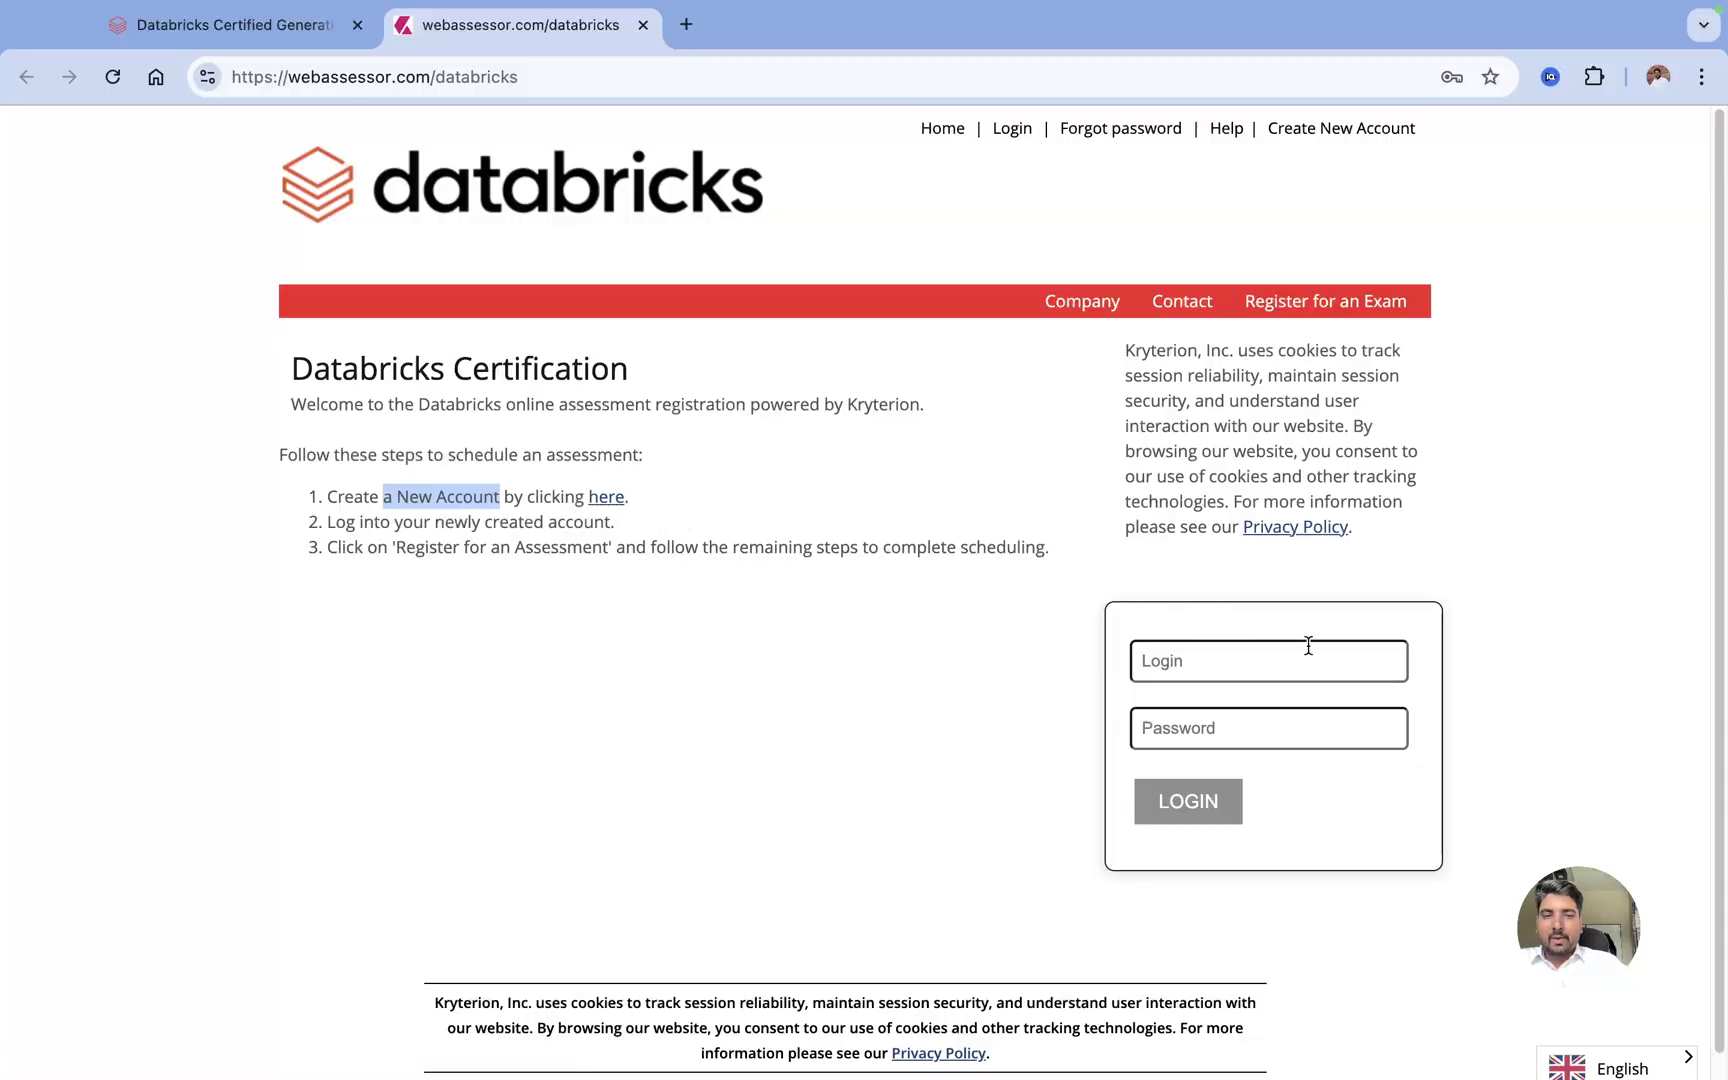
Log in to the candidate account using Chrome's saved credentials
{"action": "left_click", "coordinate": [1186, 660]}
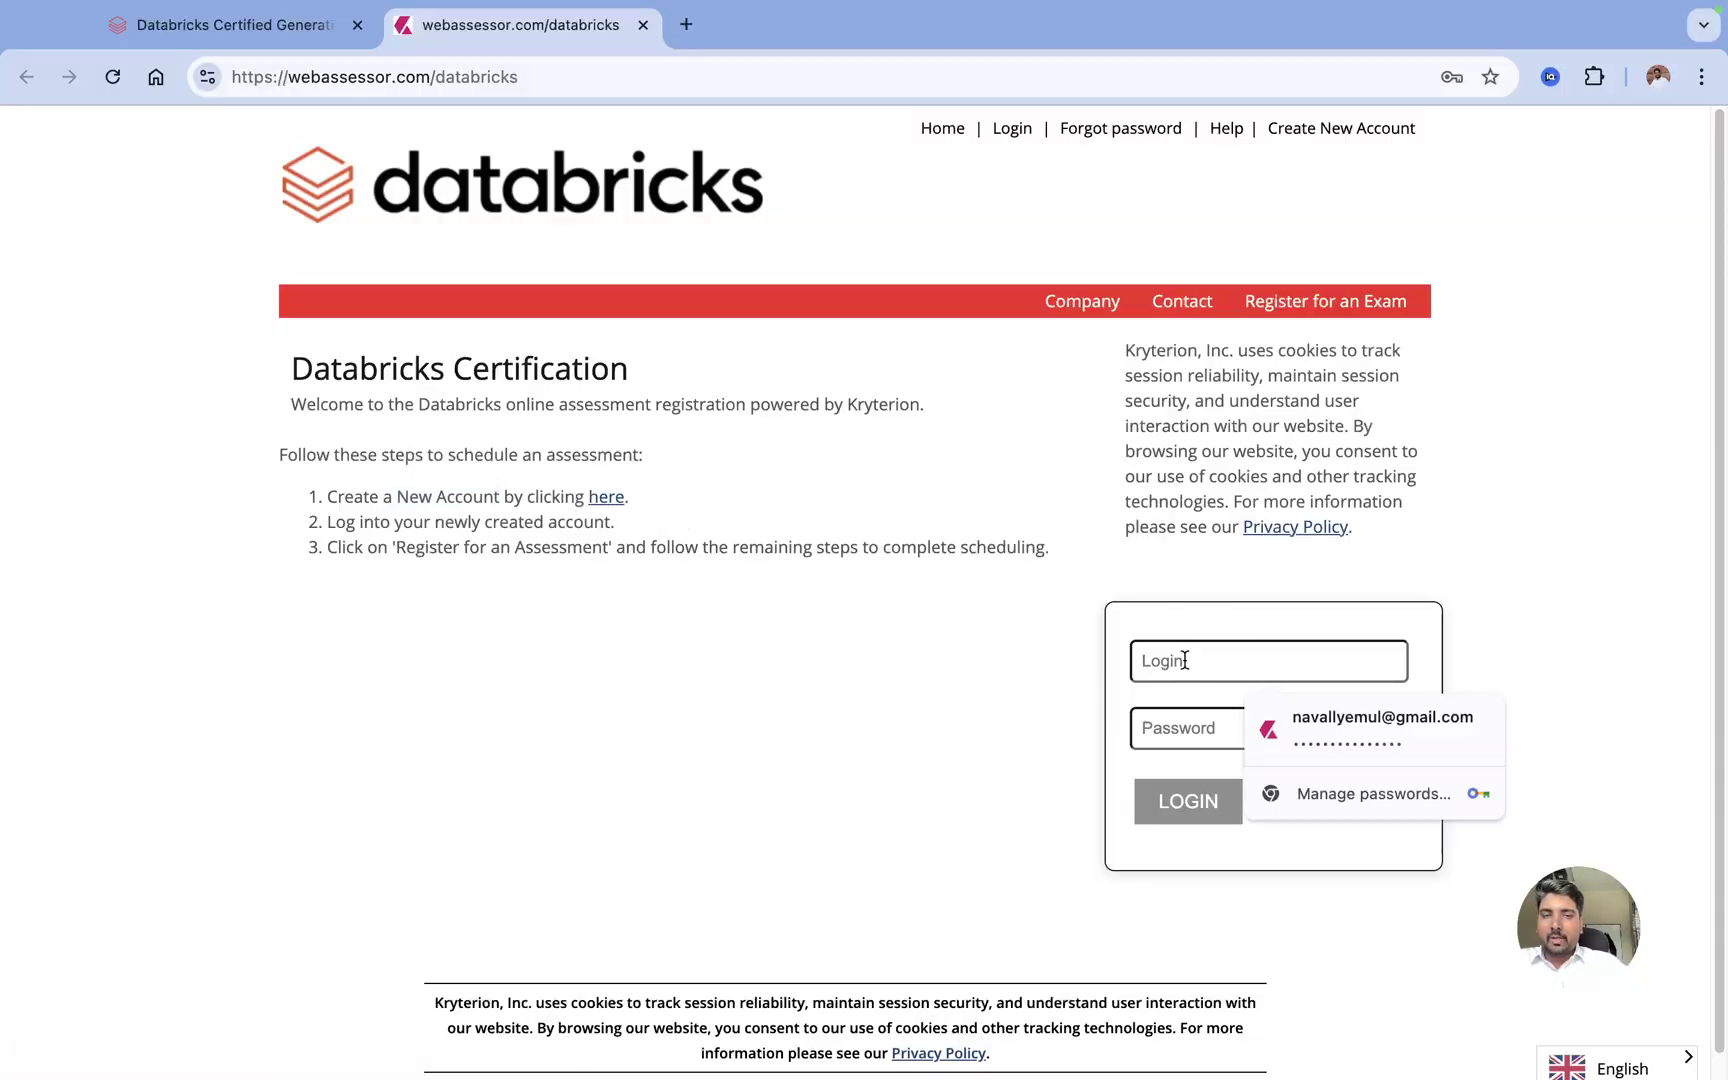
{"action": "left_click", "coordinate": [1328, 720]}
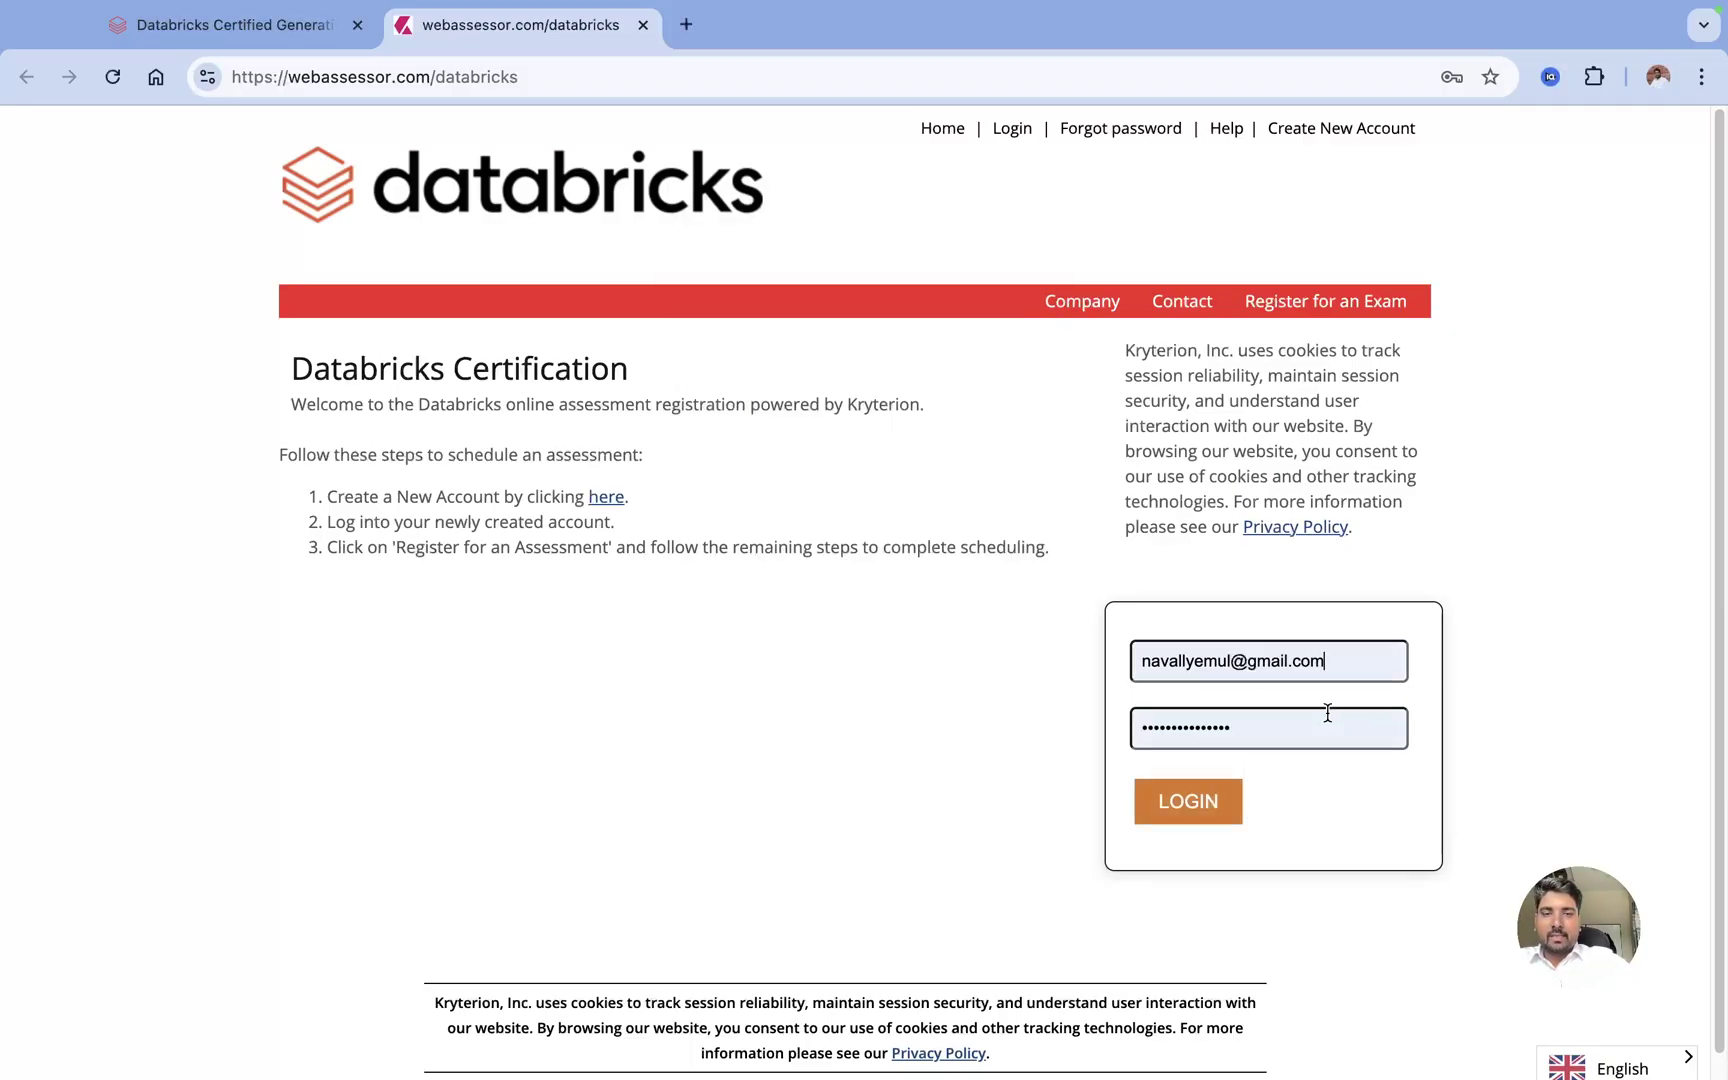
{"action": "left_click", "coordinate": [1226, 818]}
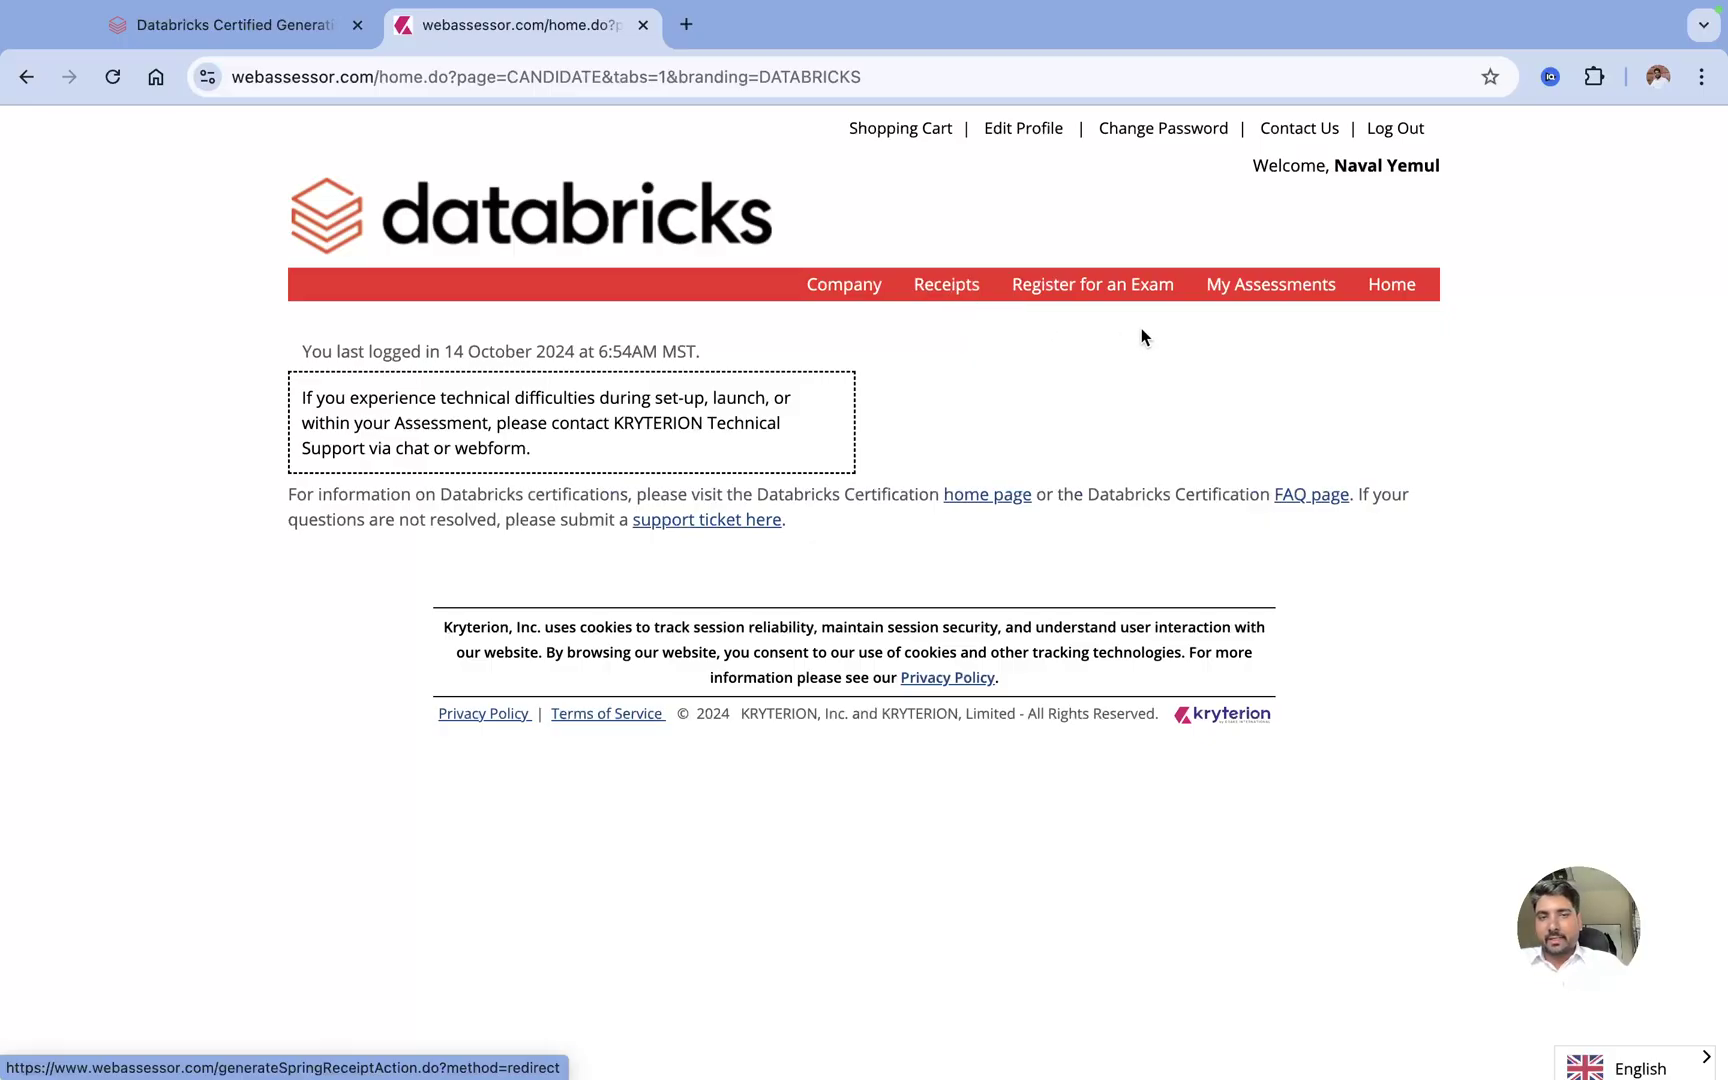
Start a new exam registration and expand the English Exam Catalog
{"action": "left_click", "coordinate": [1088, 300]}
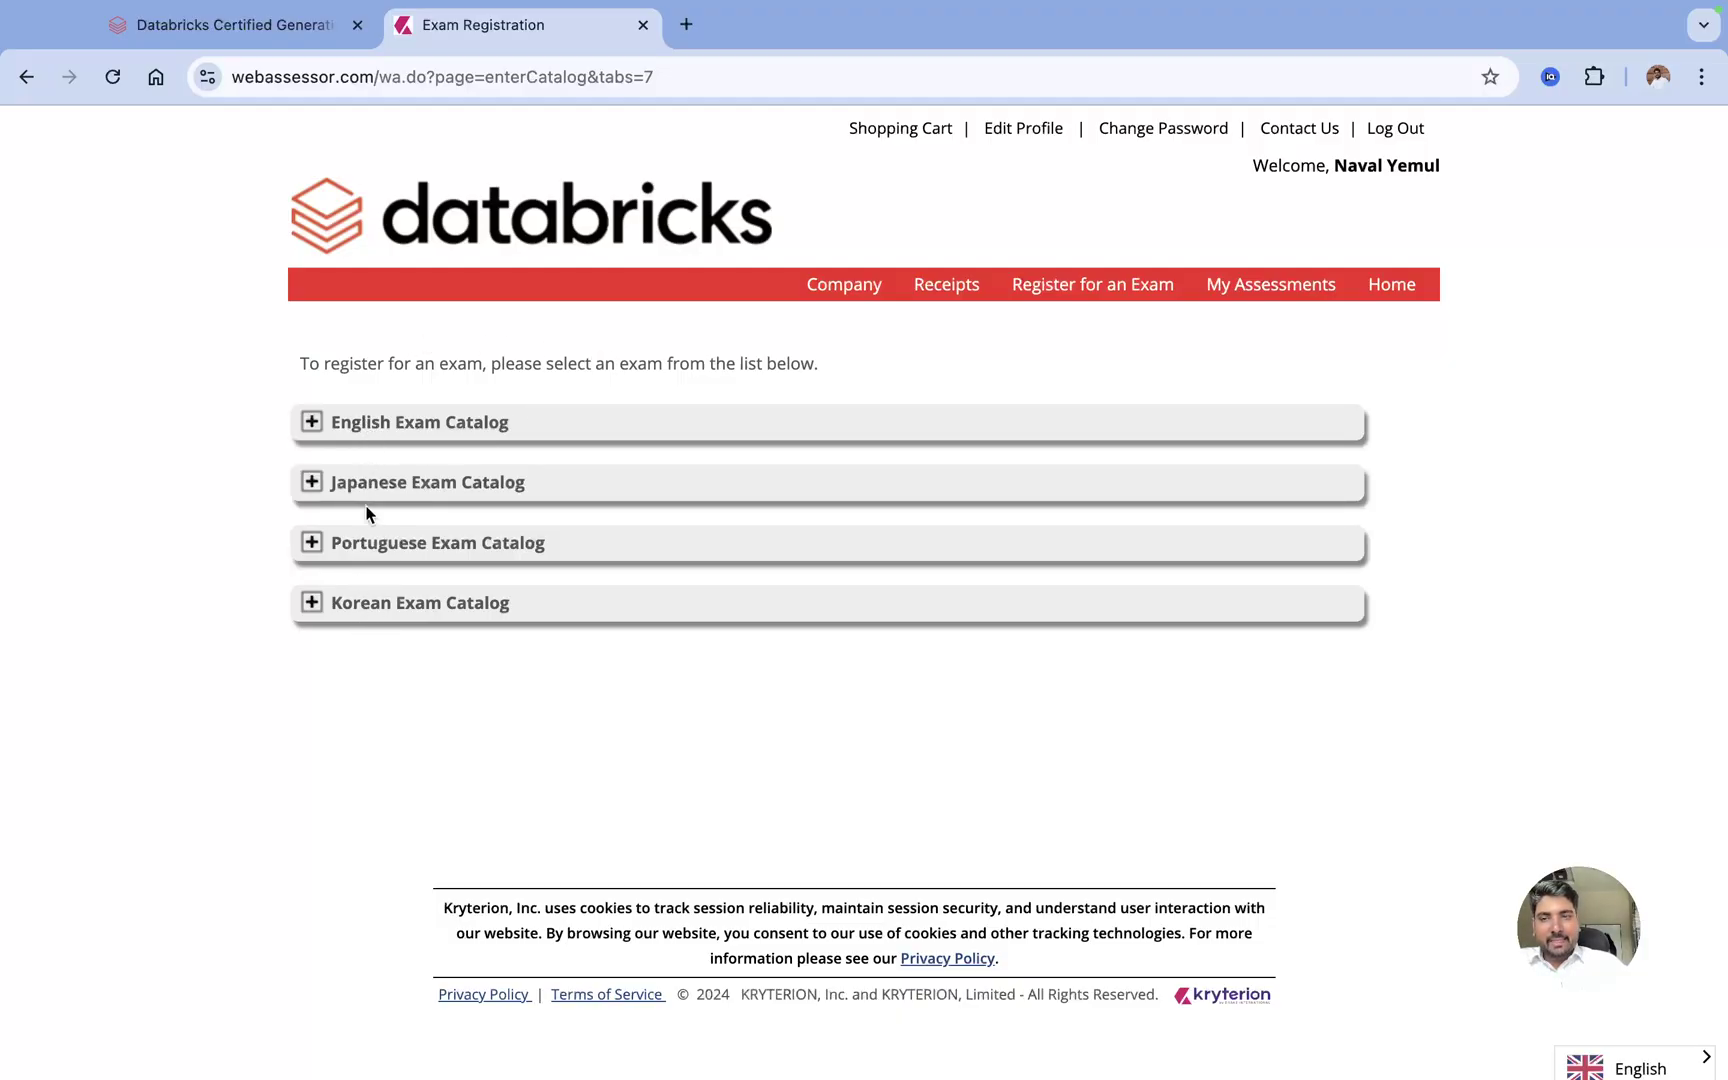
{"action": "left_click", "coordinate": [312, 423]}
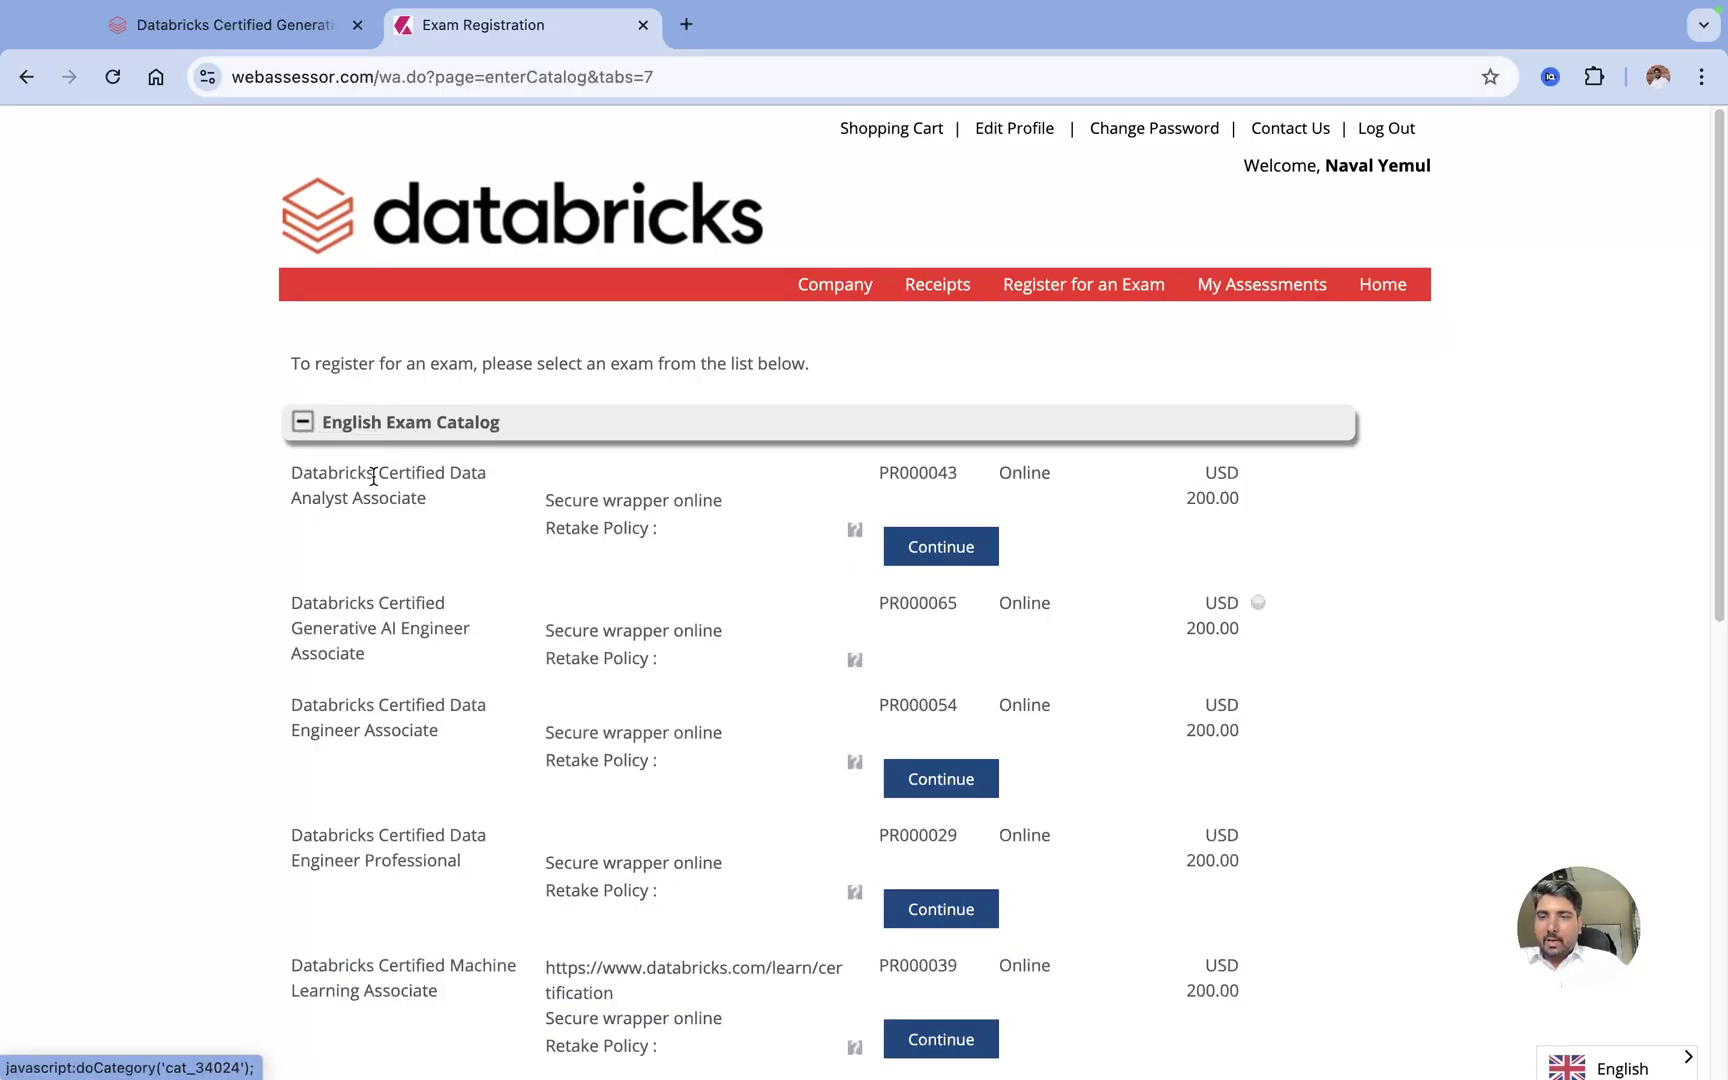
{"action": "left_click_drag", "start_coordinate": [303, 474], "coordinate": [426, 498]}
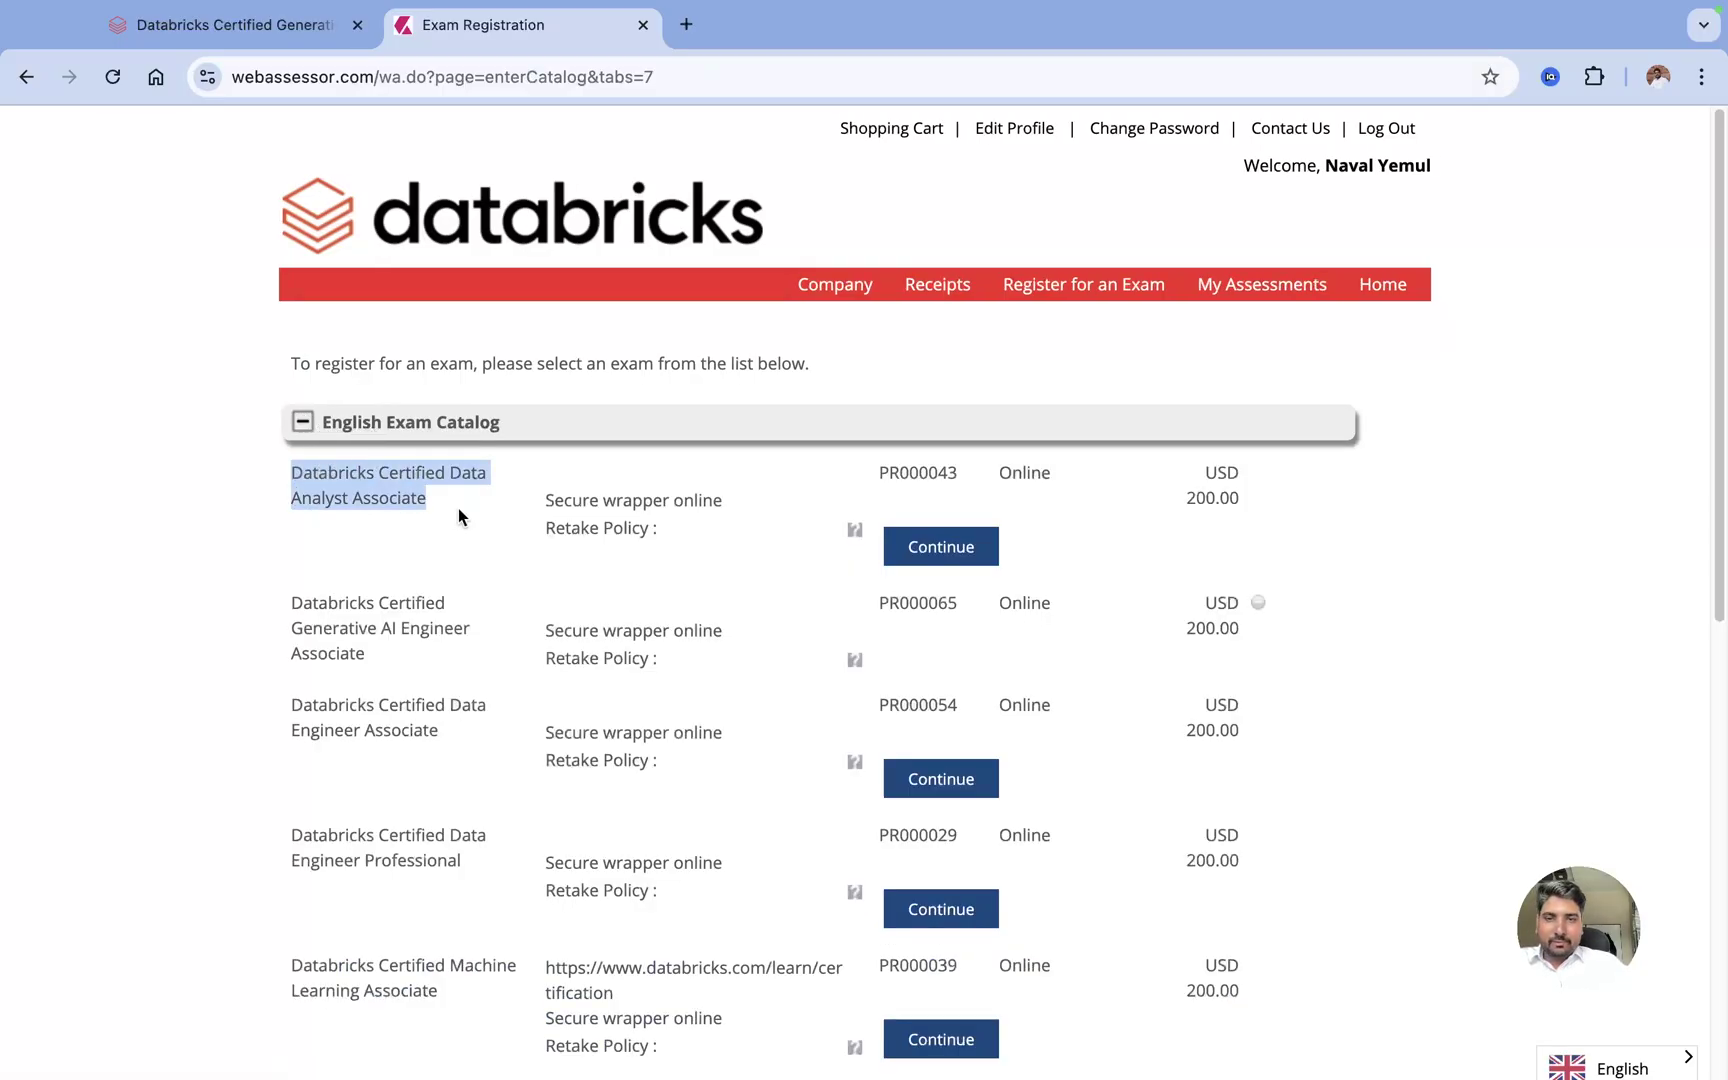
Scroll through the English catalog, highlighting exam entries along the way
{"action": "scroll", "coordinate": [289, 494], "scroll_direction": "down", "scroll_amount": 1}
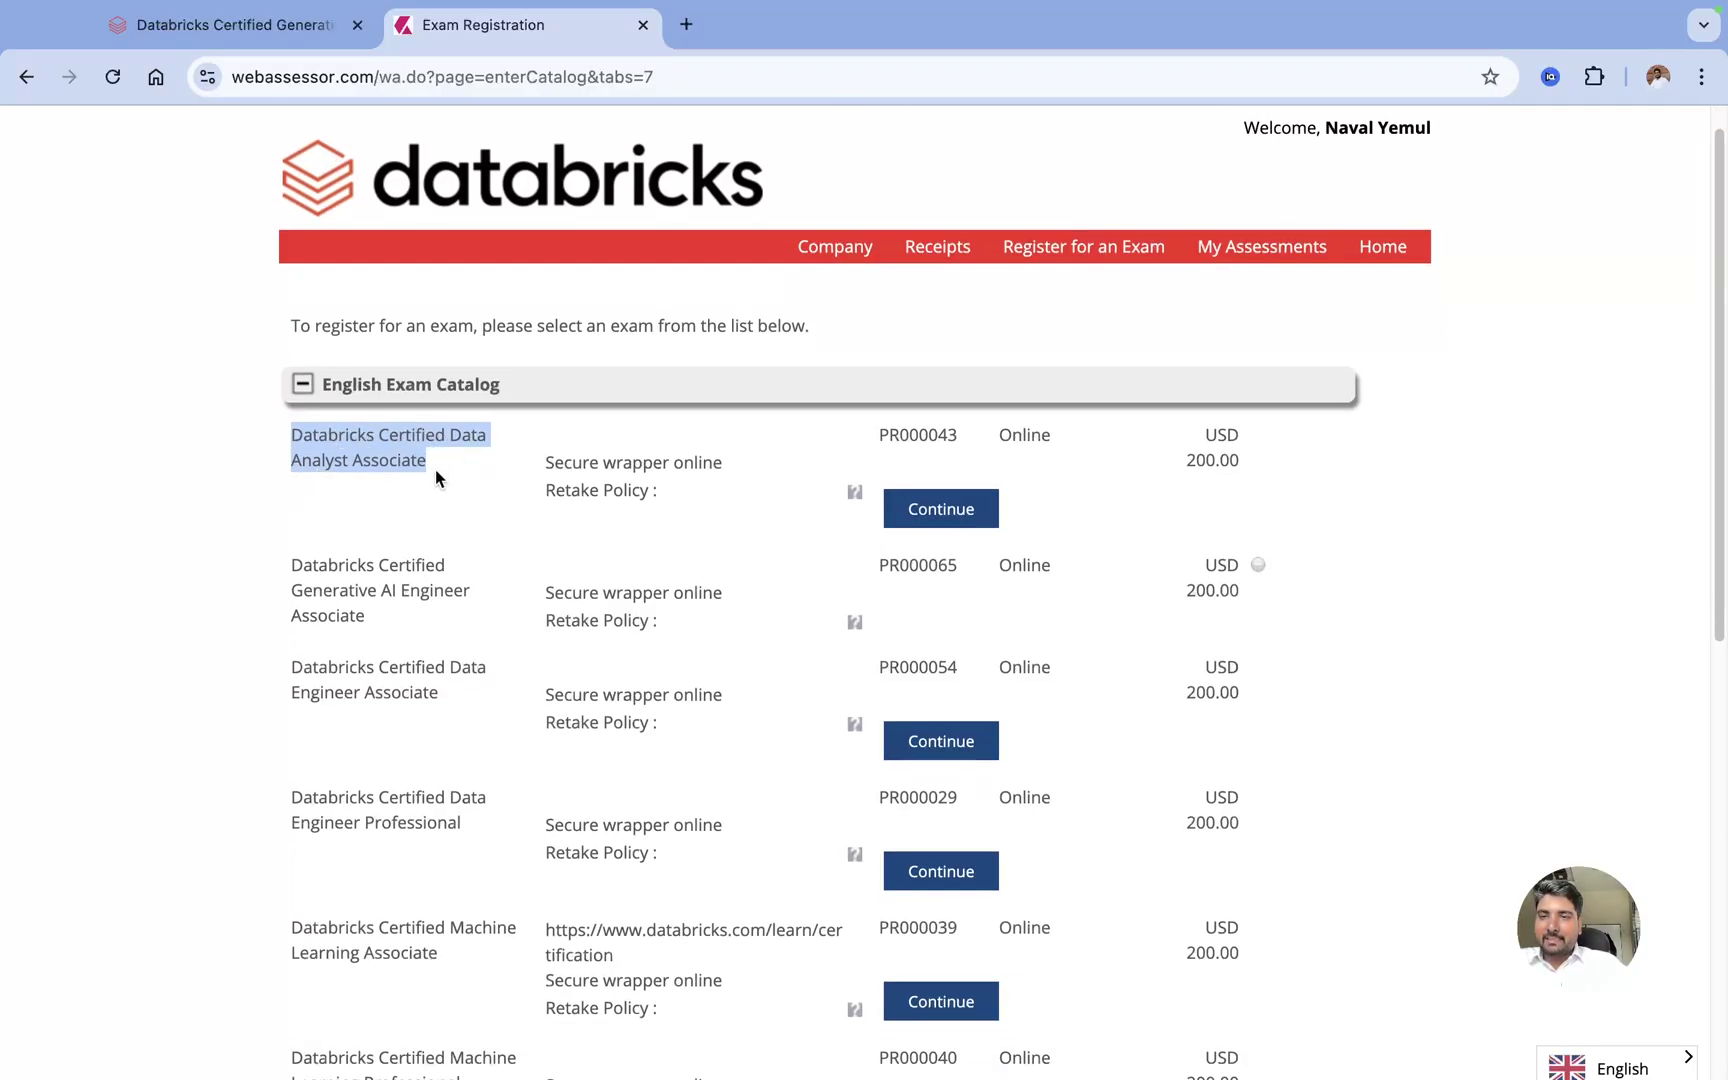
{"action": "scroll", "coordinate": [433, 473], "scroll_direction": "down", "scroll_amount": 2}
{"action": "left_click_drag", "start_coordinate": [292, 504], "coordinate": [379, 551]}
{"action": "scroll", "coordinate": [416, 549], "scroll_direction": "down", "scroll_amount": 1}
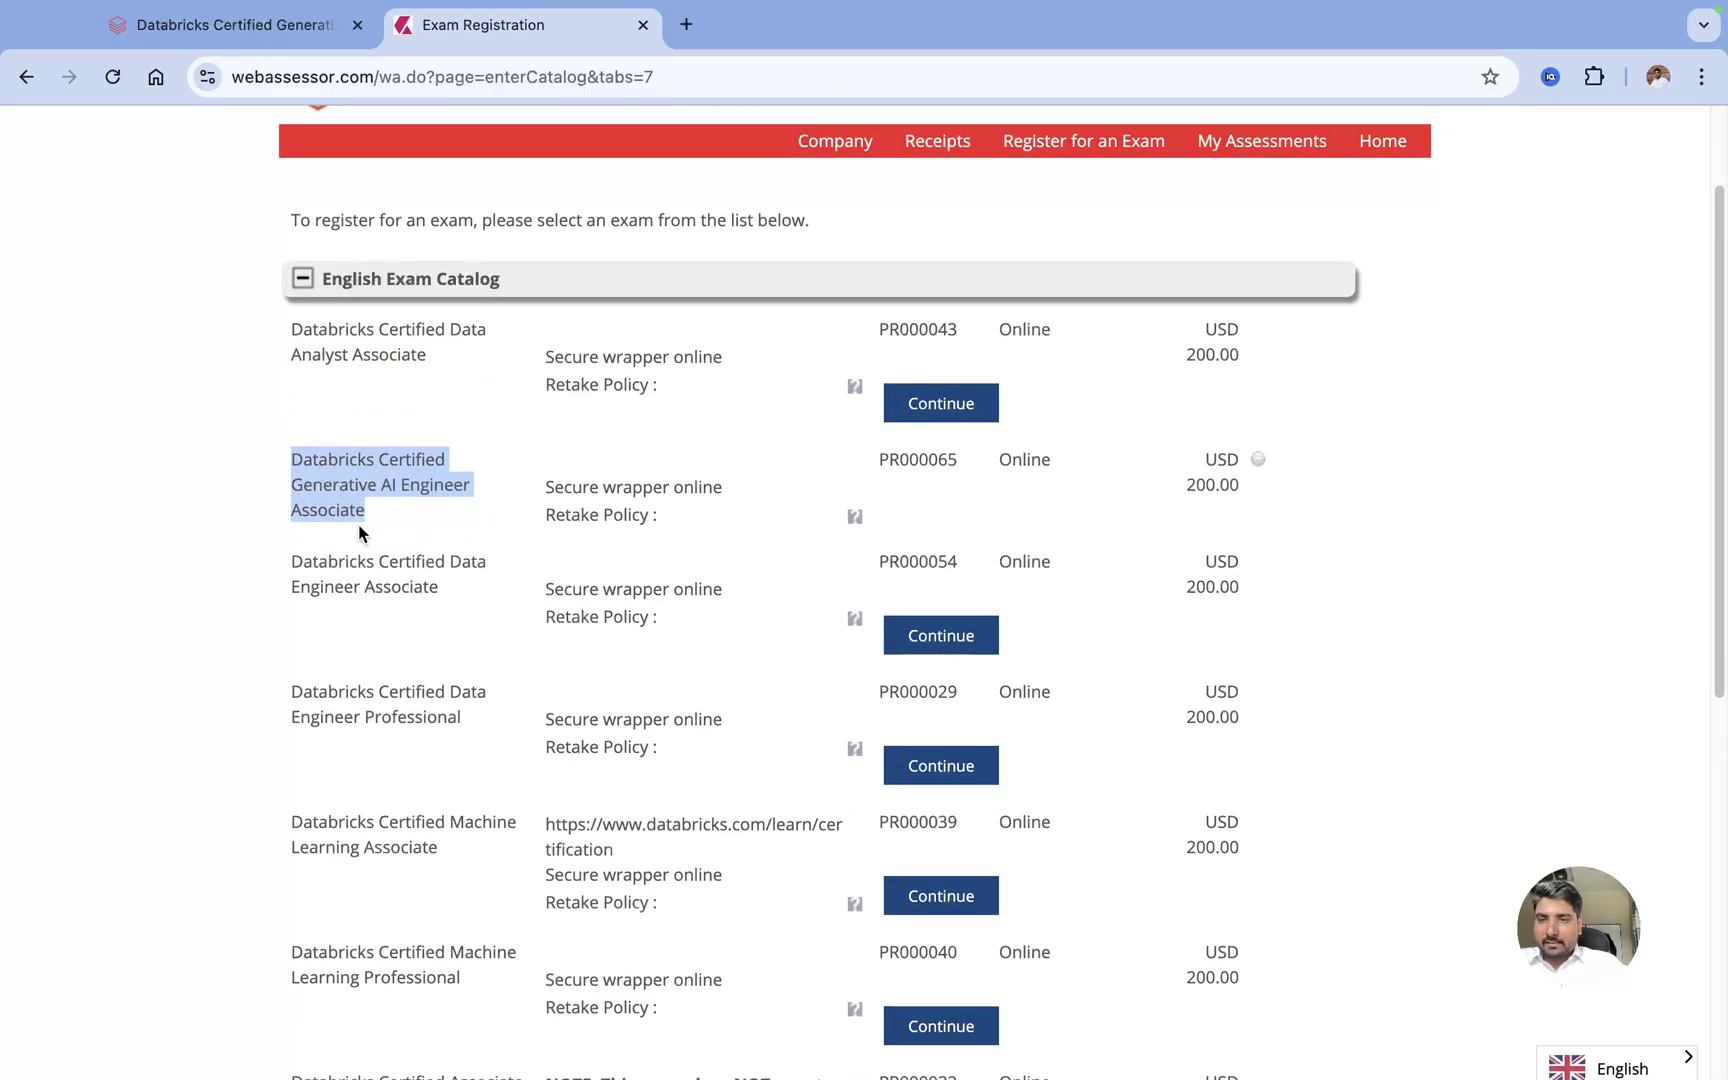
{"action": "scroll", "coordinate": [359, 527], "scroll_direction": "down", "scroll_amount": 2}
{"action": "left_click_drag", "start_coordinate": [448, 483], "coordinate": [456, 530]}
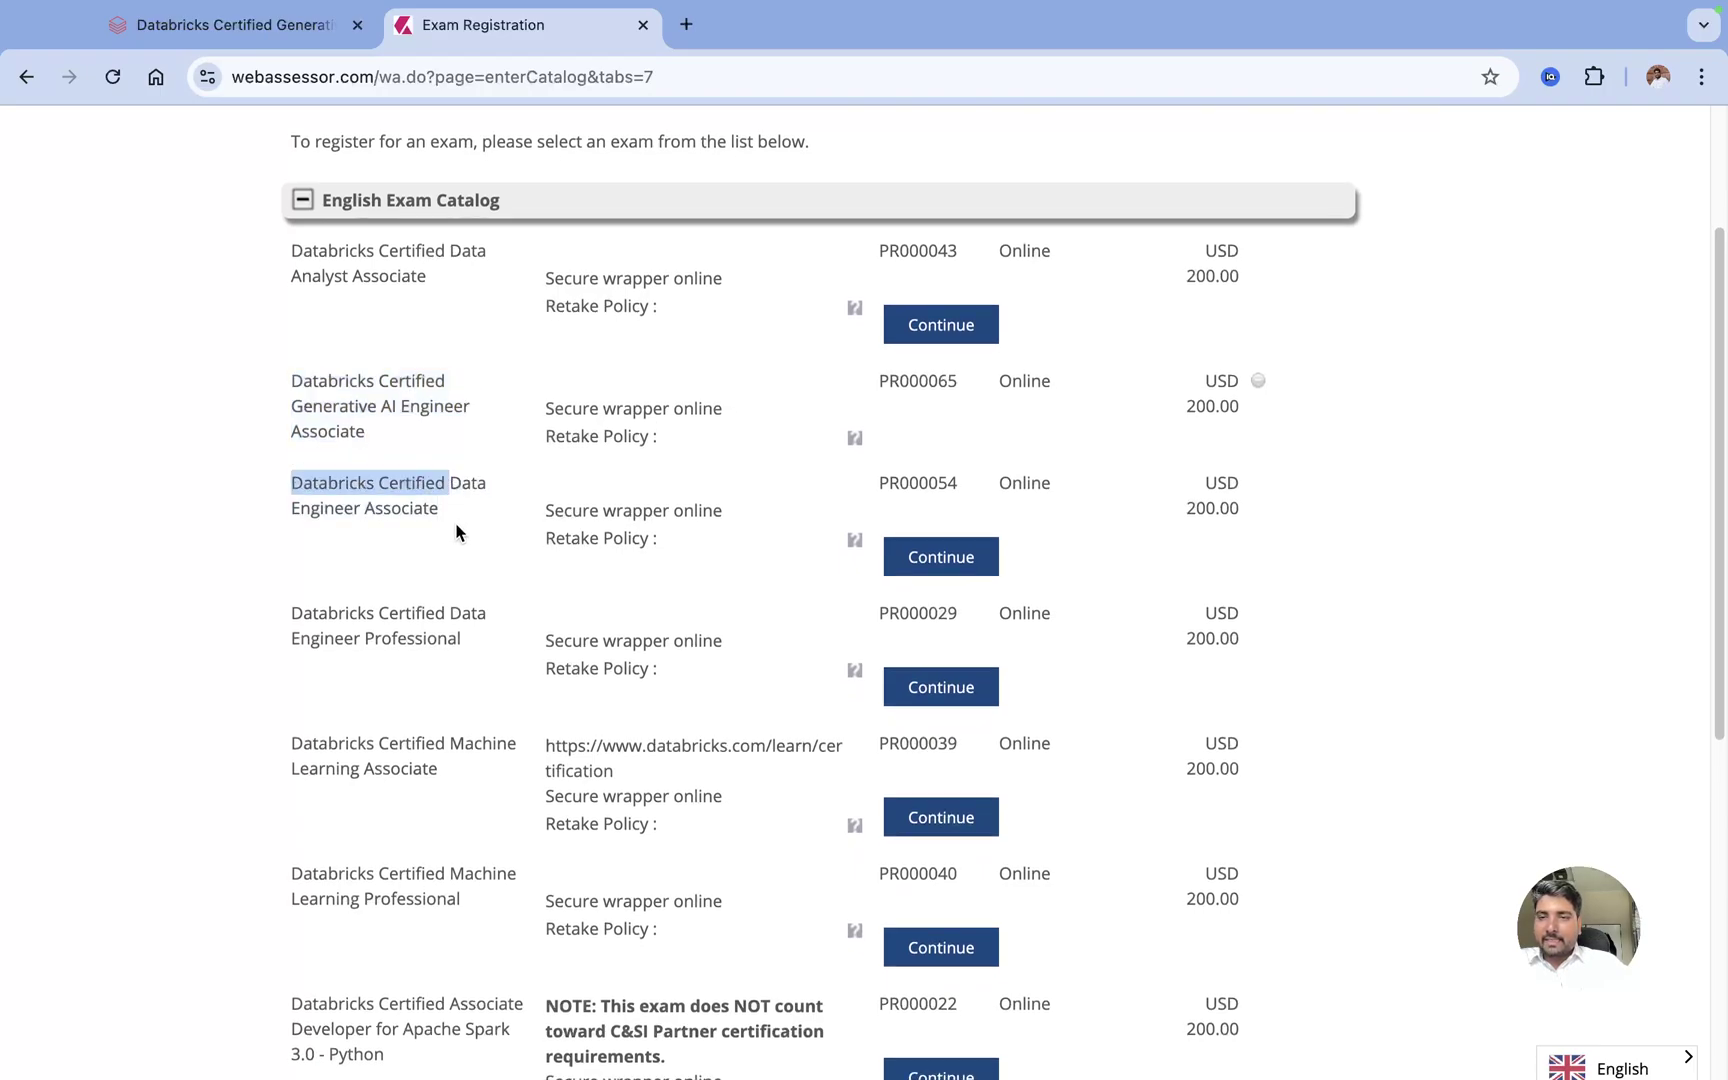
{"action": "left_click_drag", "start_coordinate": [446, 612], "coordinate": [487, 666]}
{"action": "scroll", "coordinate": [494, 683], "scroll_direction": "down", "scroll_amount": 4}
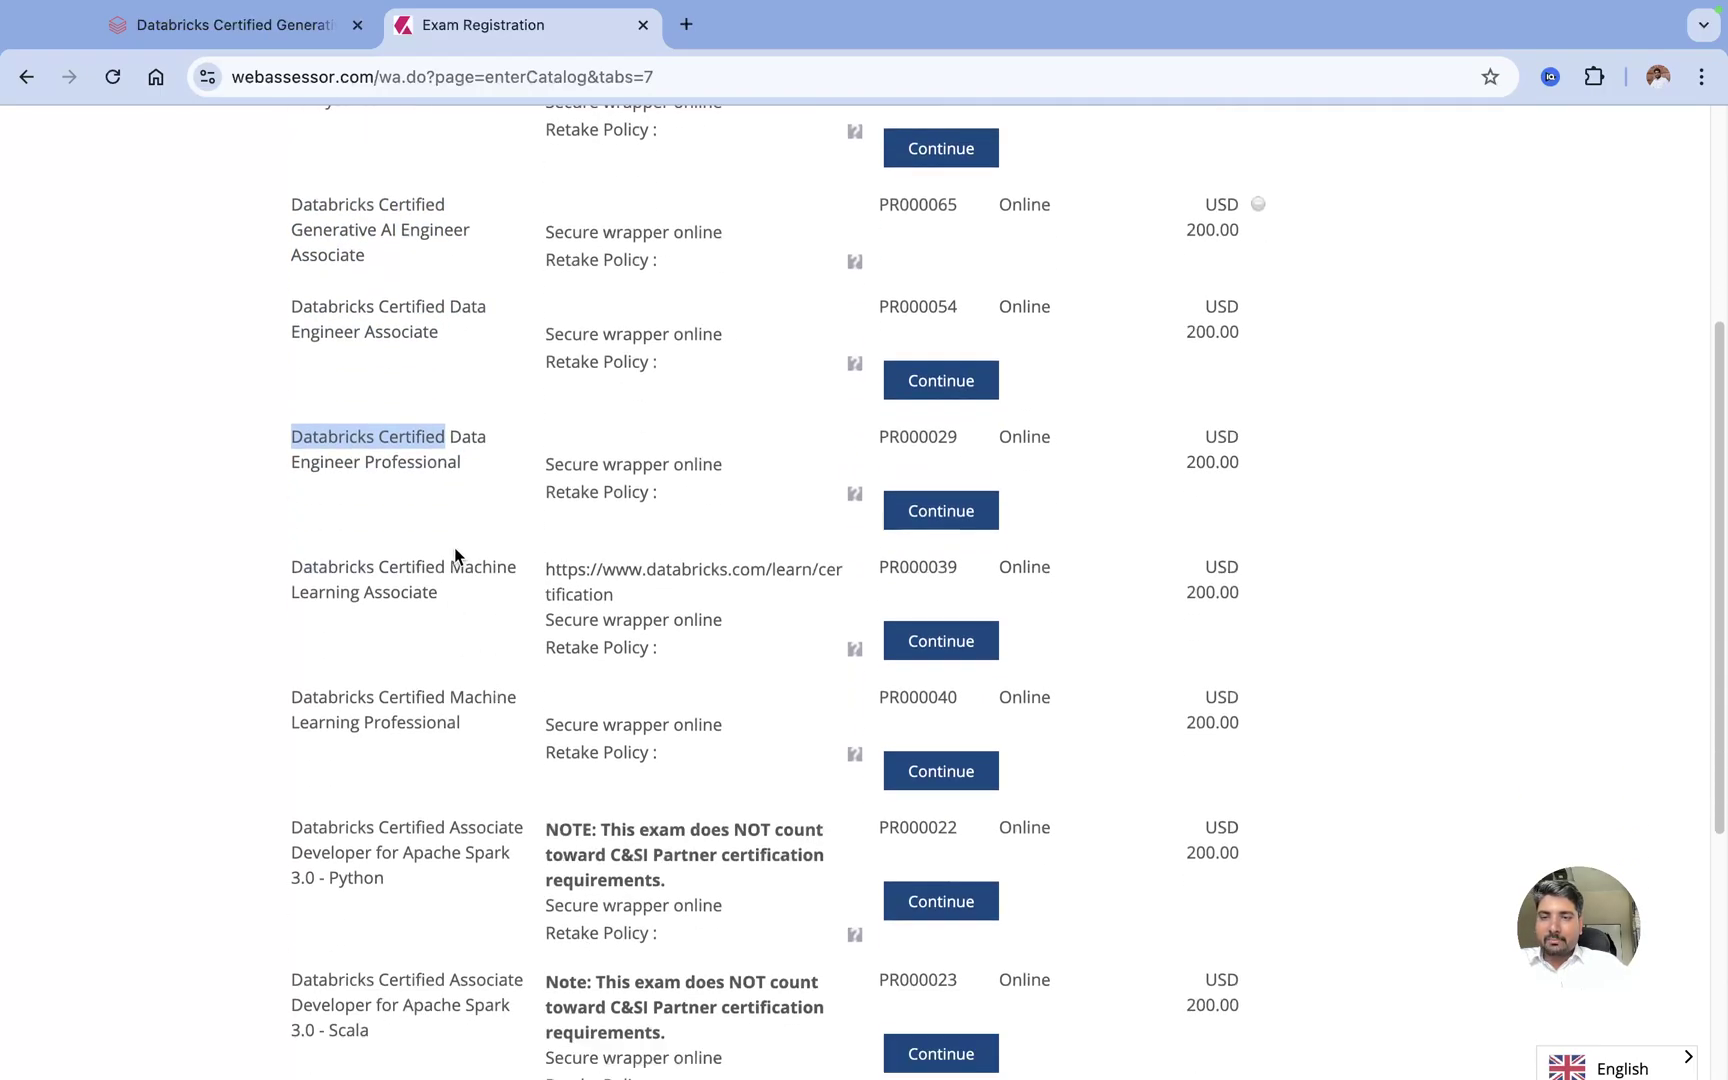
{"action": "scroll", "coordinate": [510, 716], "scroll_direction": "down", "scroll_amount": 4}
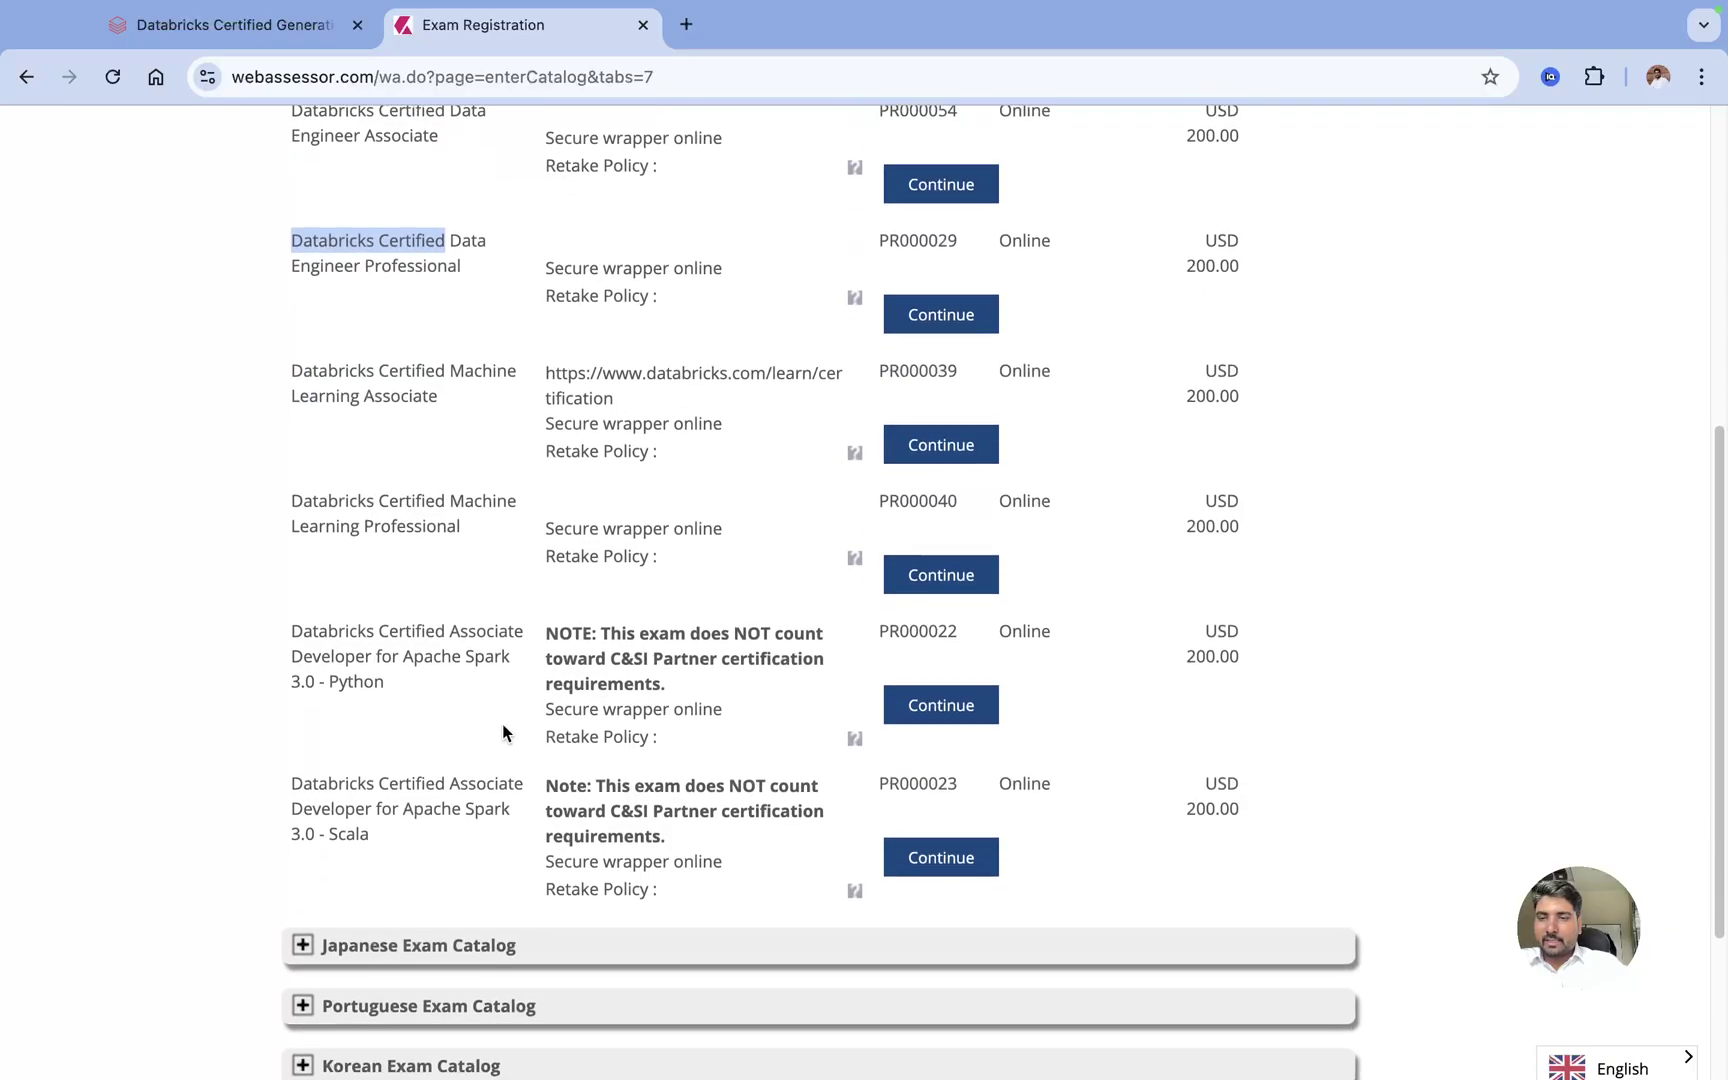
{"action": "left_click_drag", "start_coordinate": [414, 637], "coordinate": [478, 679]}
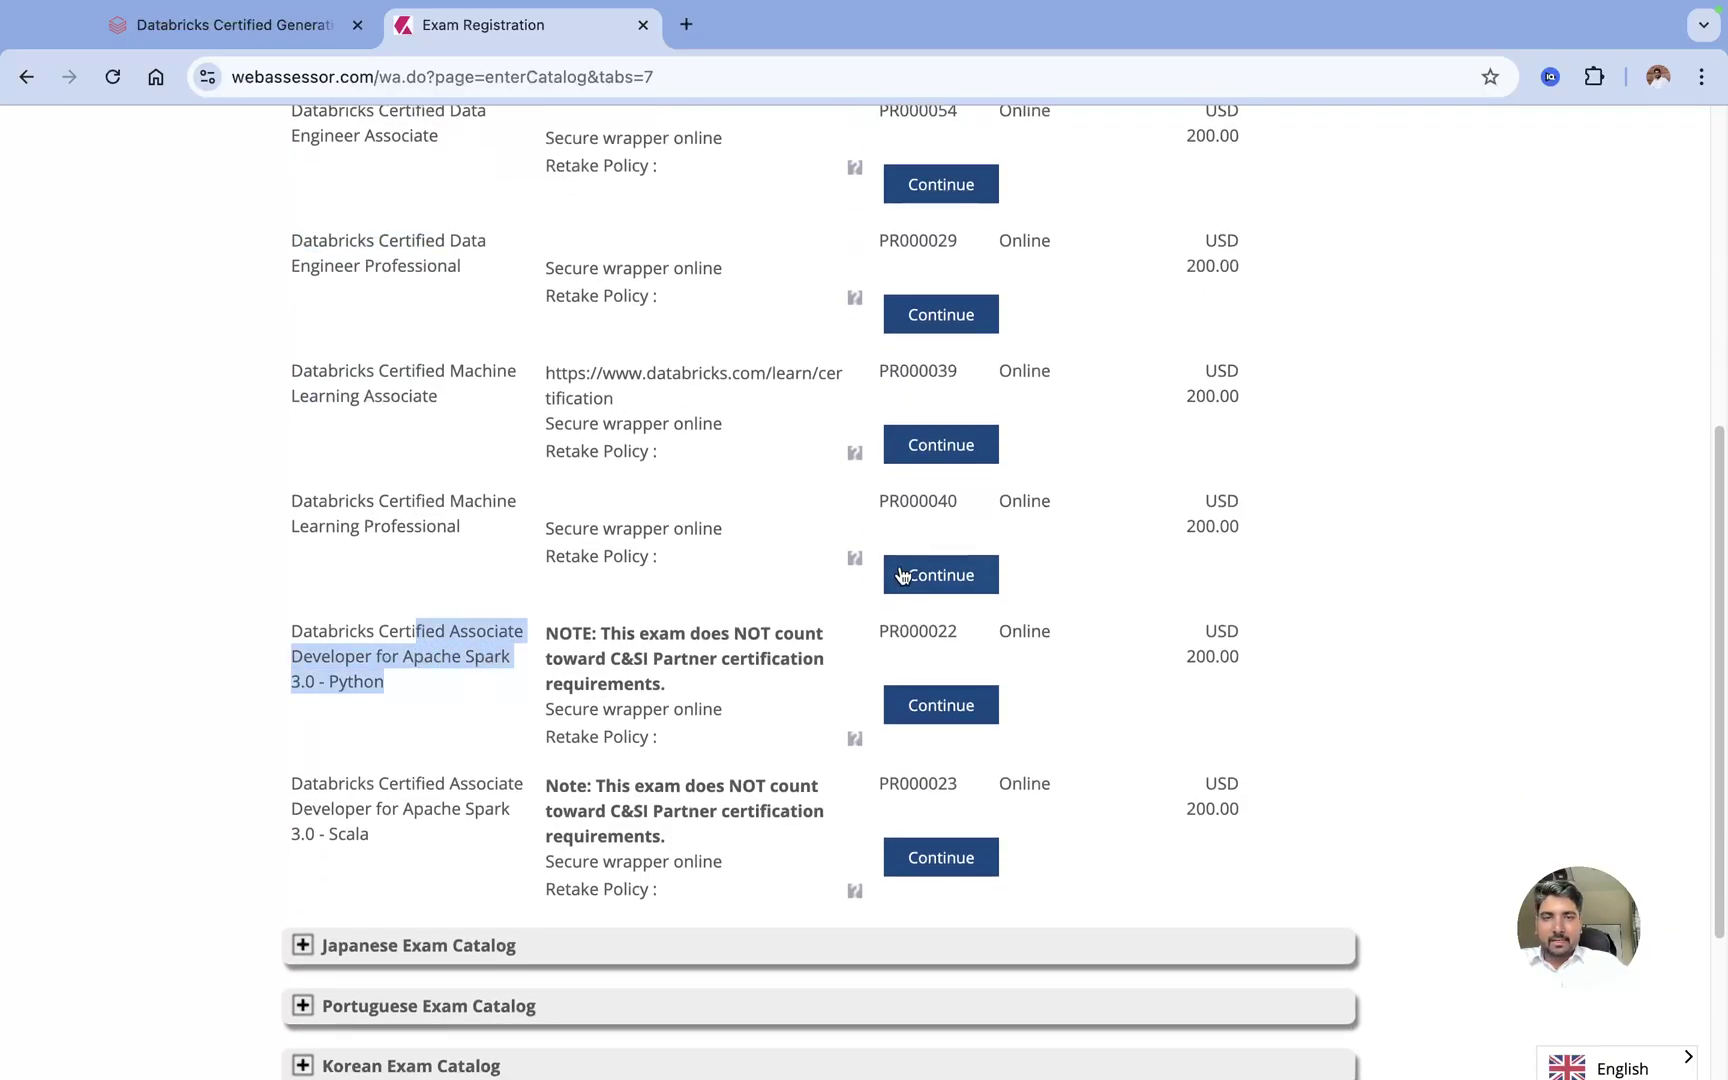
{"action": "scroll", "coordinate": [960, 795], "scroll_direction": "up", "scroll_amount": 1}
{"action": "scroll", "coordinate": [1215, 424], "scroll_direction": "up", "scroll_amount": 5}
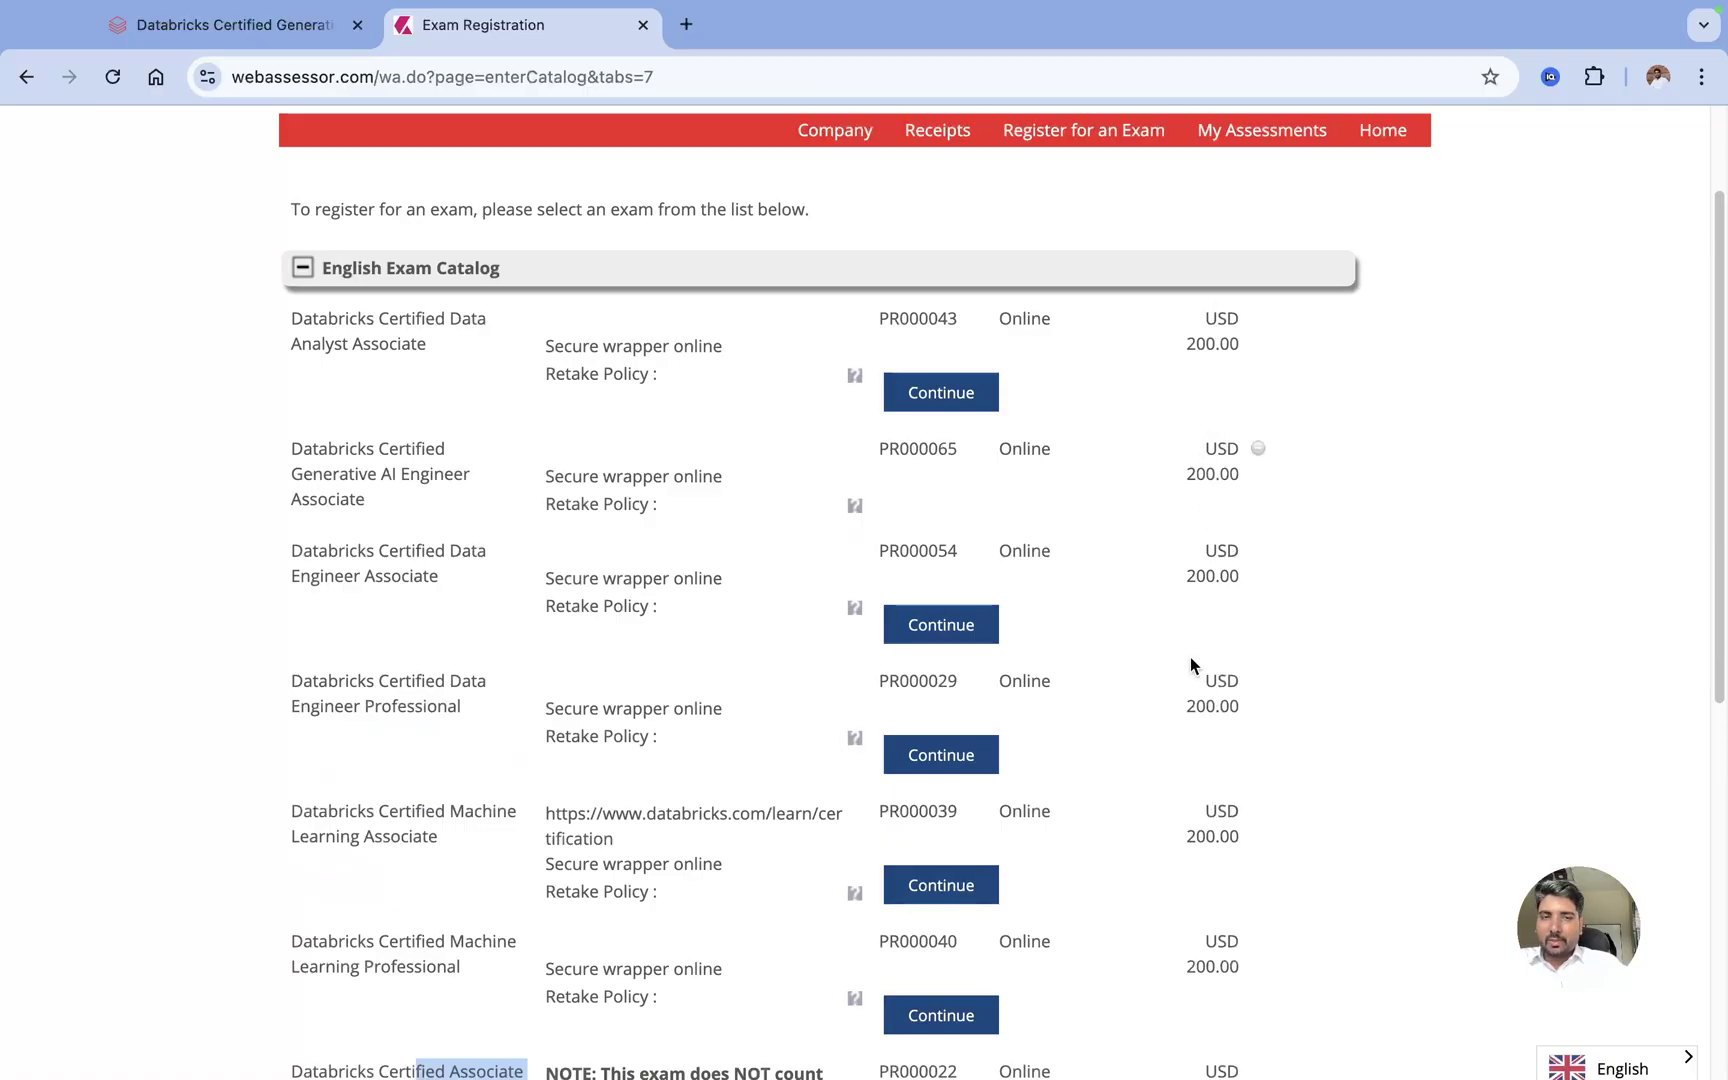
{"action": "scroll", "coordinate": [1183, 640], "scroll_direction": "down", "scroll_amount": 1}
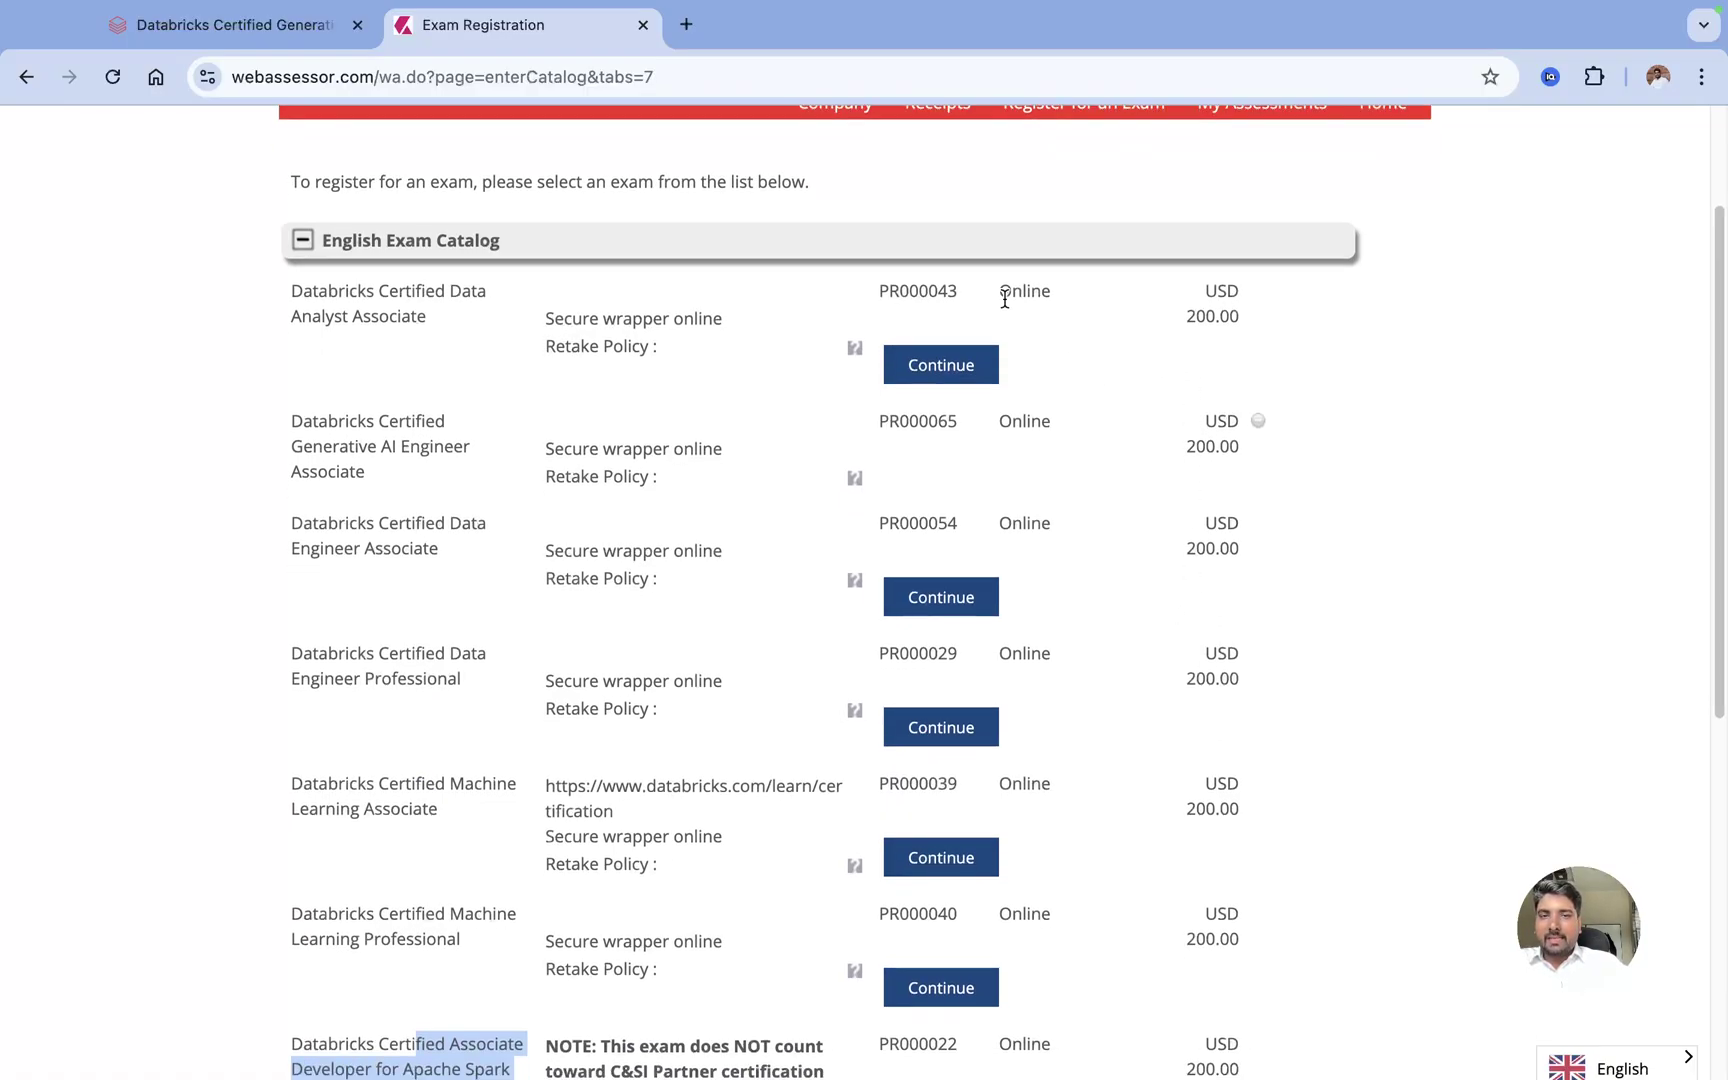
Compare the listed exams and continue with the Databricks Certified Data Analyst Associate exam
{"action": "left_click_drag", "start_coordinate": [1005, 300], "coordinate": [1053, 300]}
{"action": "left_click", "coordinate": [1017, 422]}
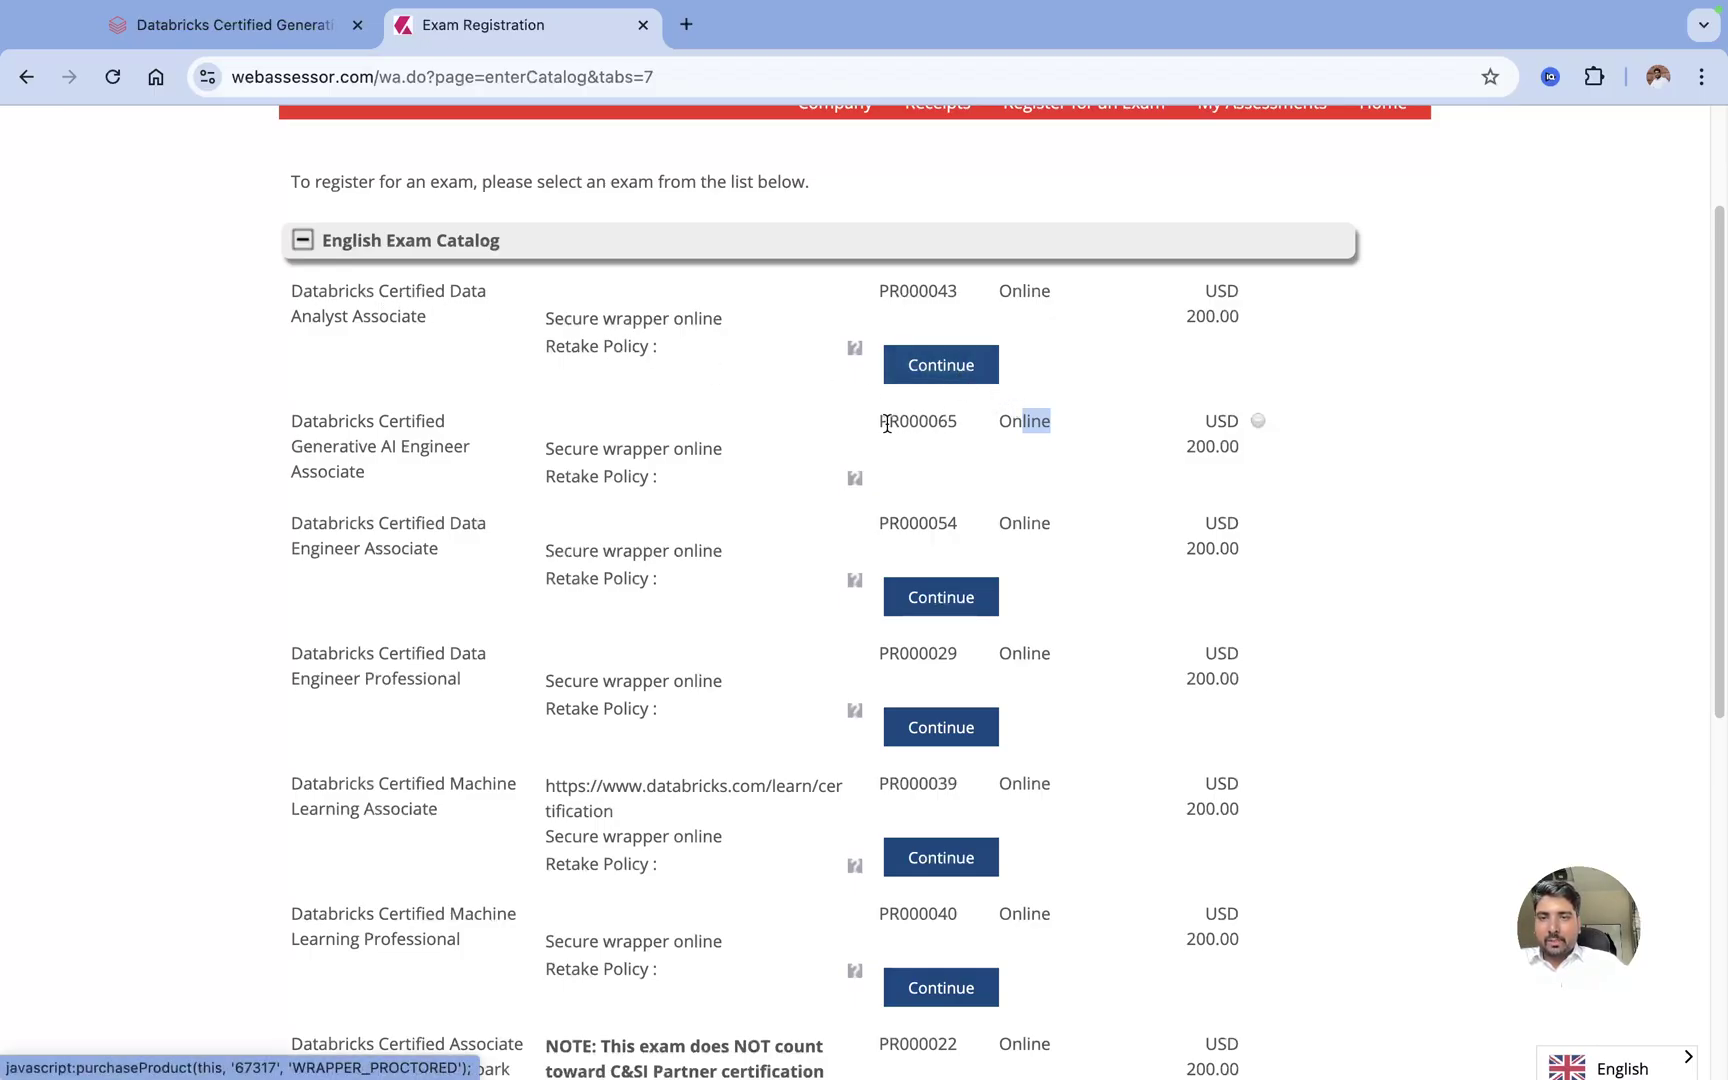
{"action": "left_click_drag", "start_coordinate": [289, 428], "coordinate": [399, 456]}
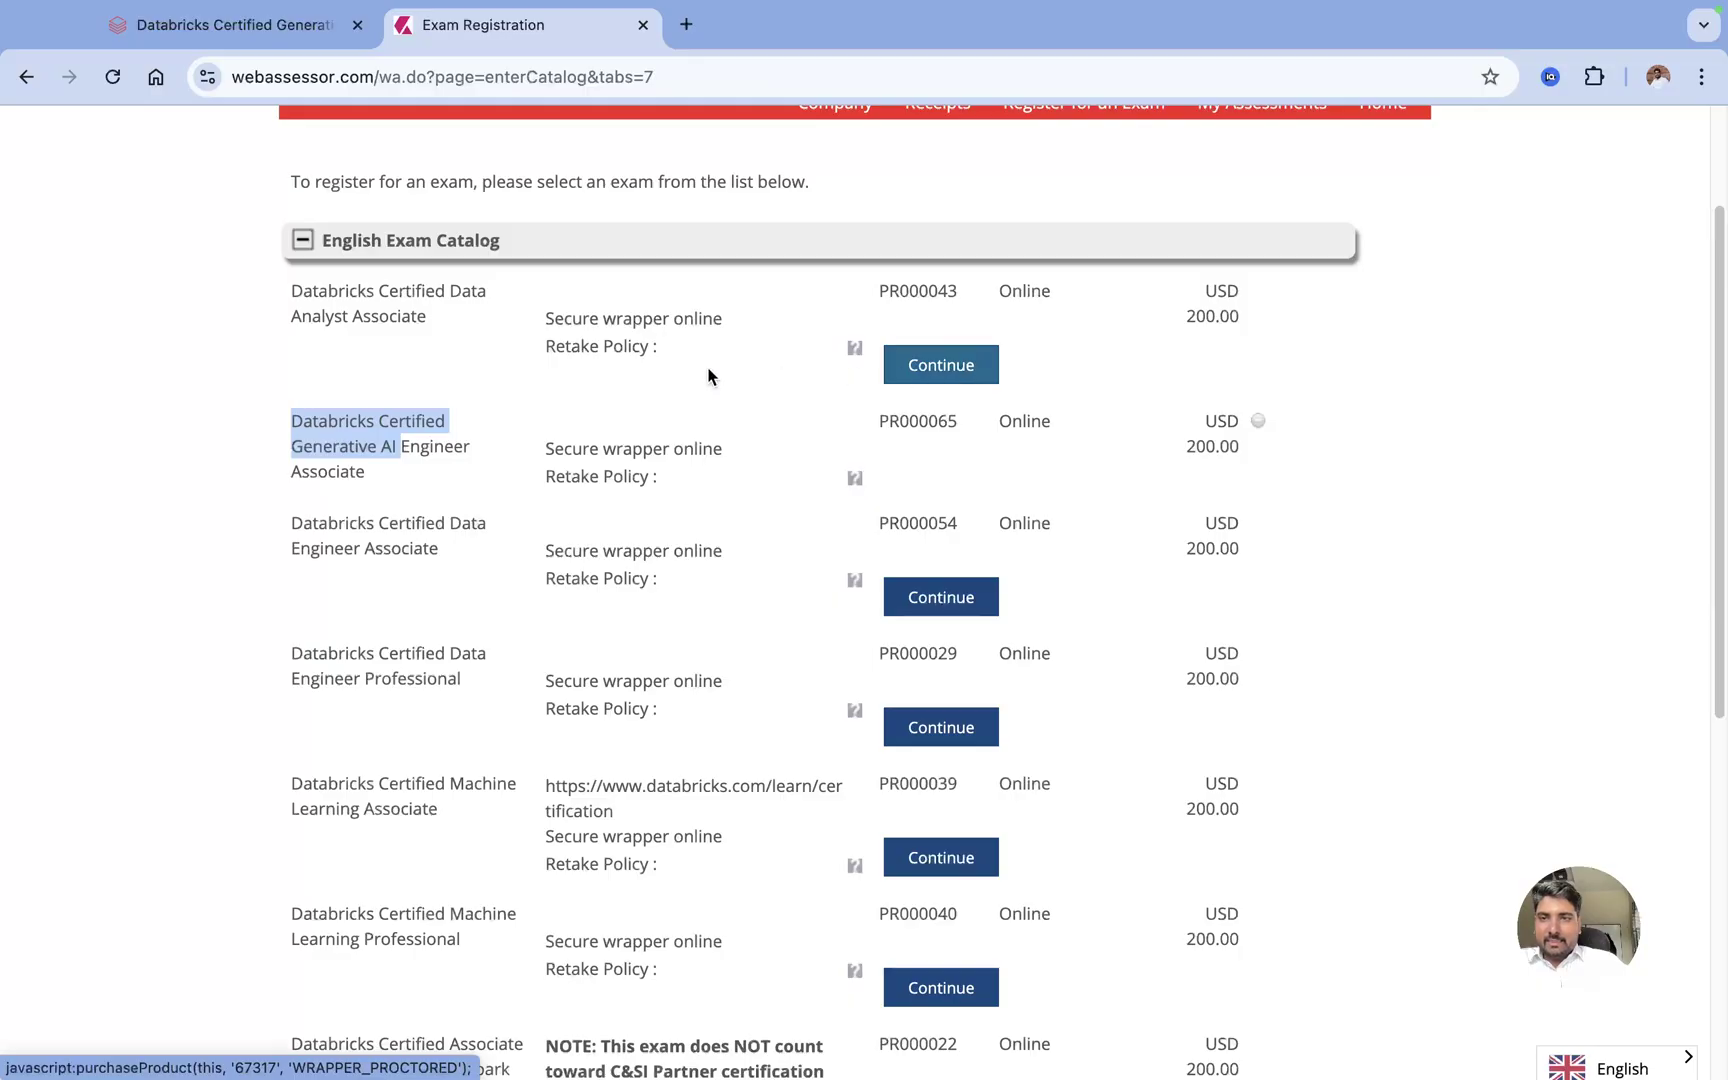
{"action": "left_click", "coordinate": [975, 365]}
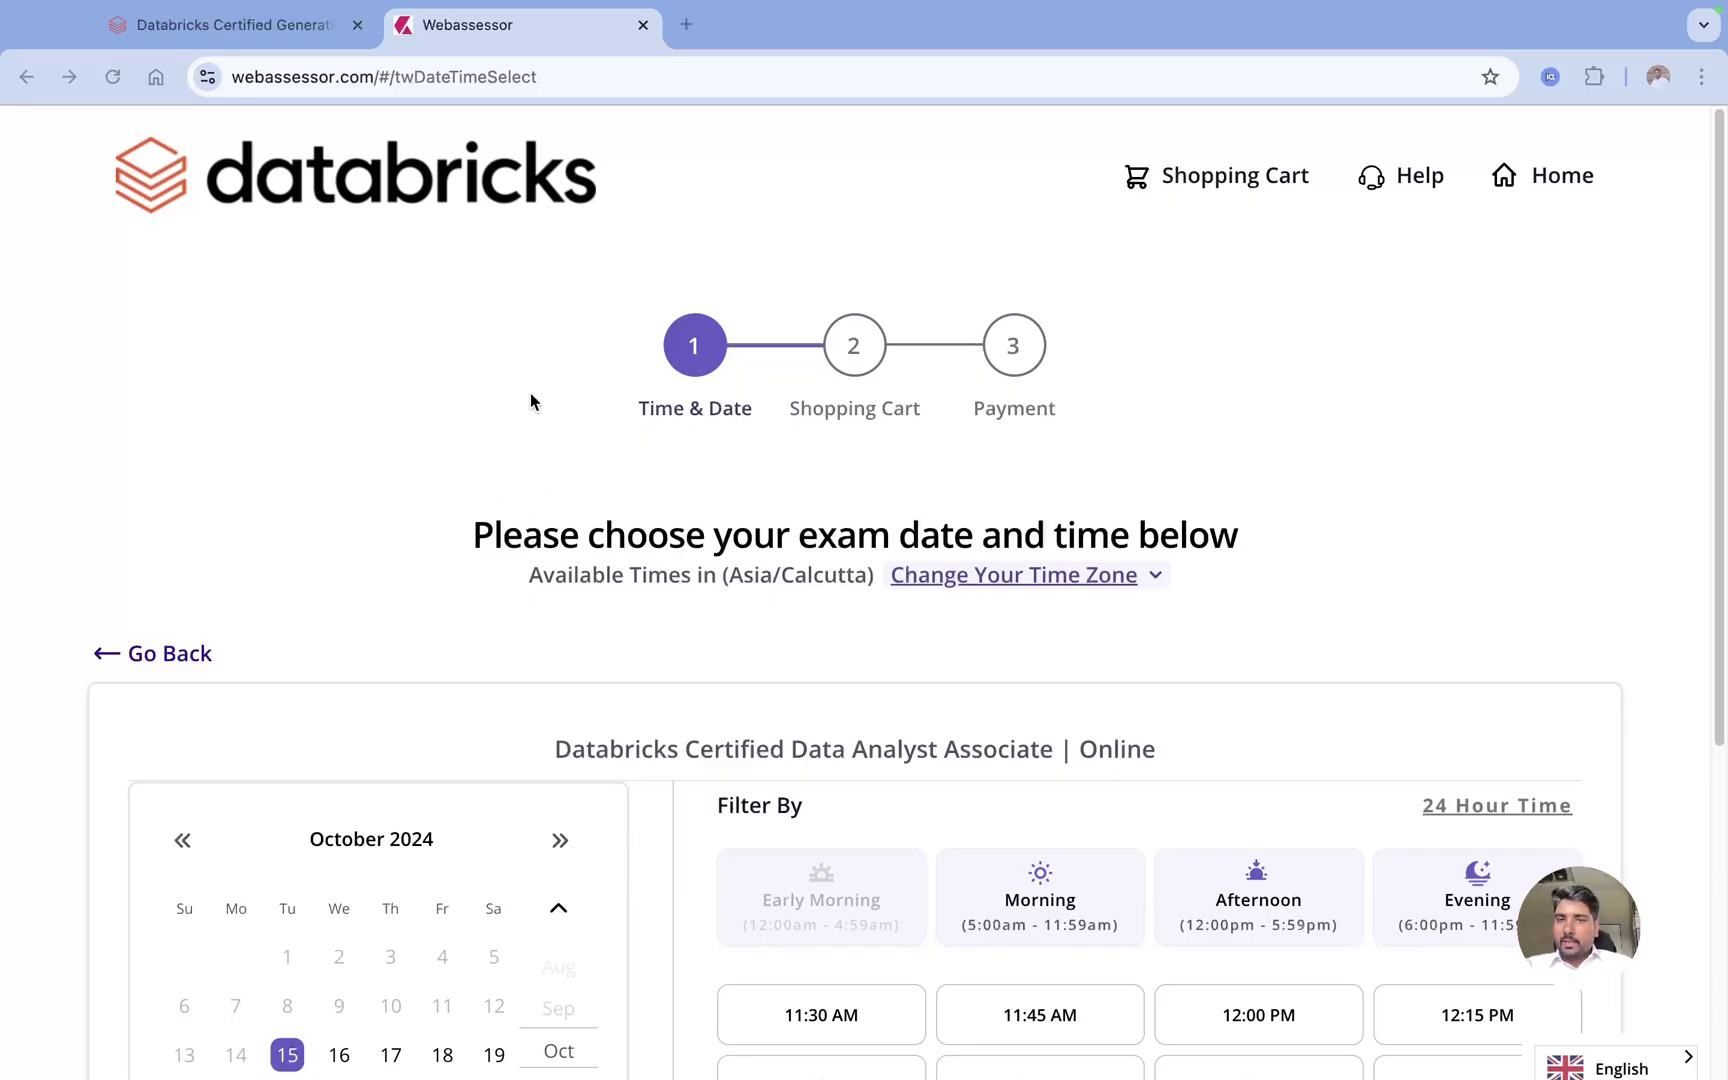
Check the time zone choices to confirm exam times are shown in Asia/Calcutta
{"action": "scroll", "coordinate": [569, 420], "scroll_direction": "down", "scroll_amount": 2}
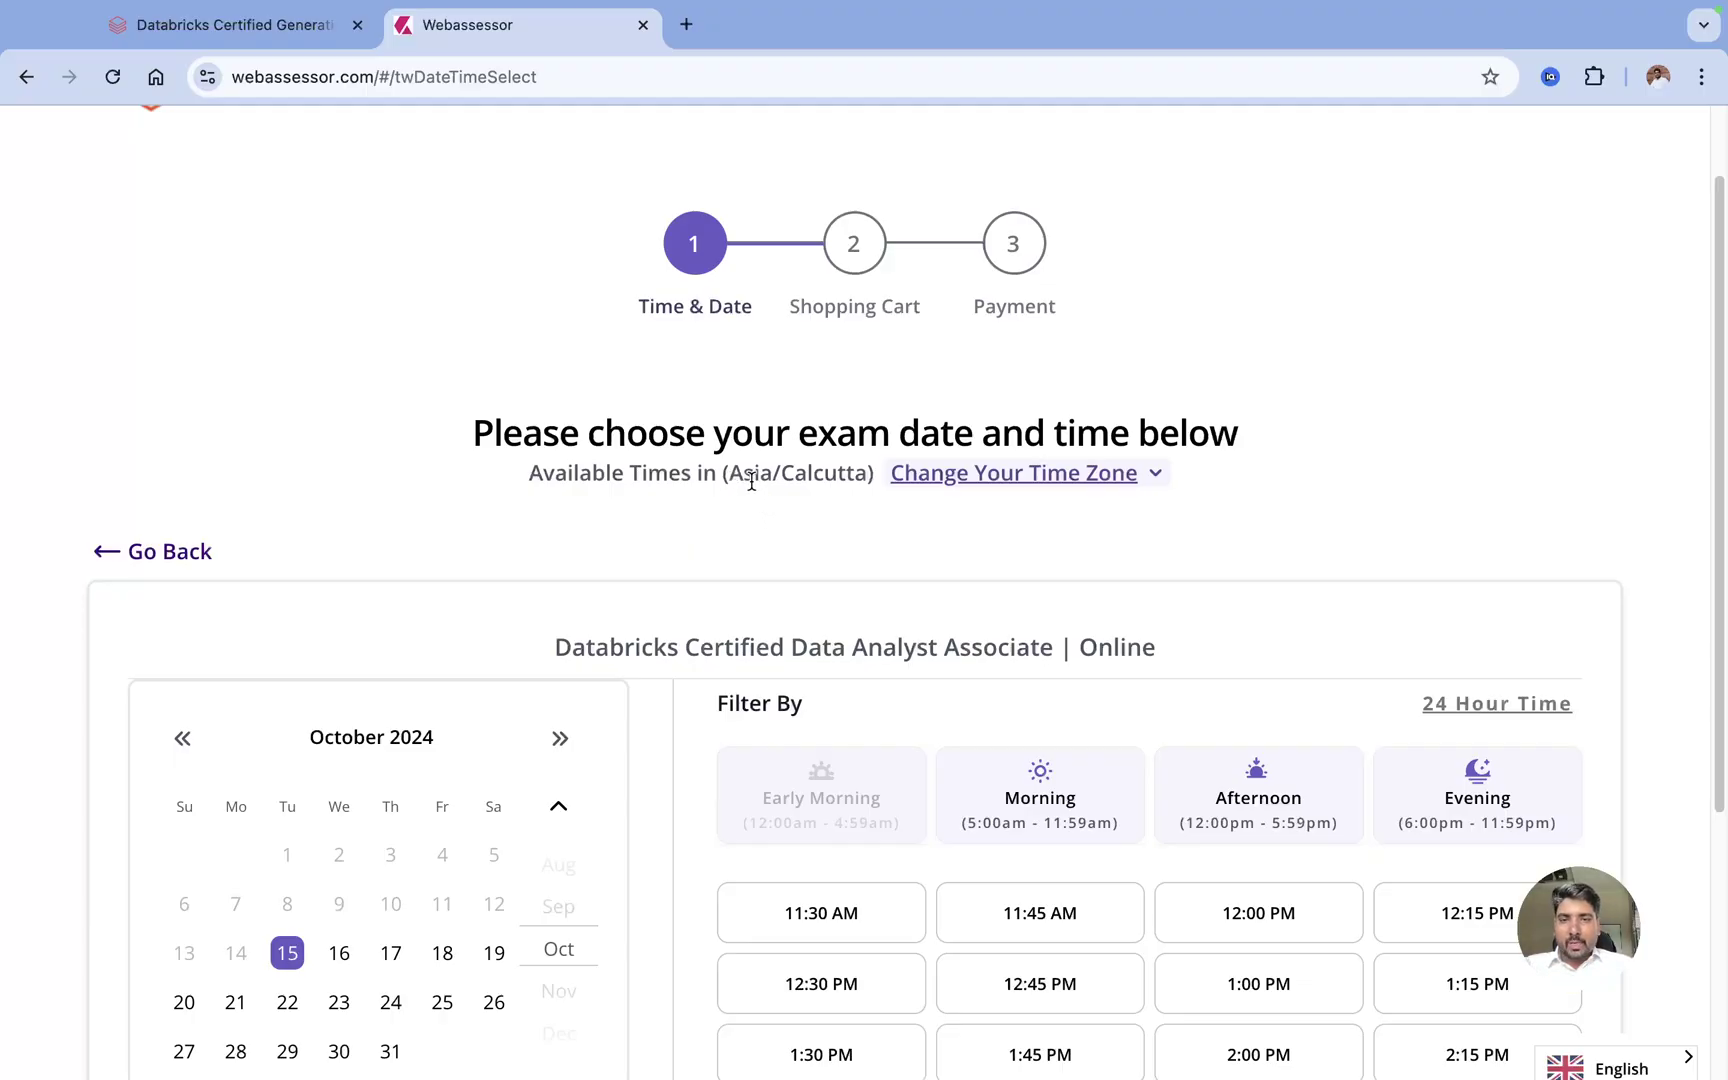
{"action": "left_click_drag", "start_coordinate": [729, 473], "coordinate": [867, 476]}
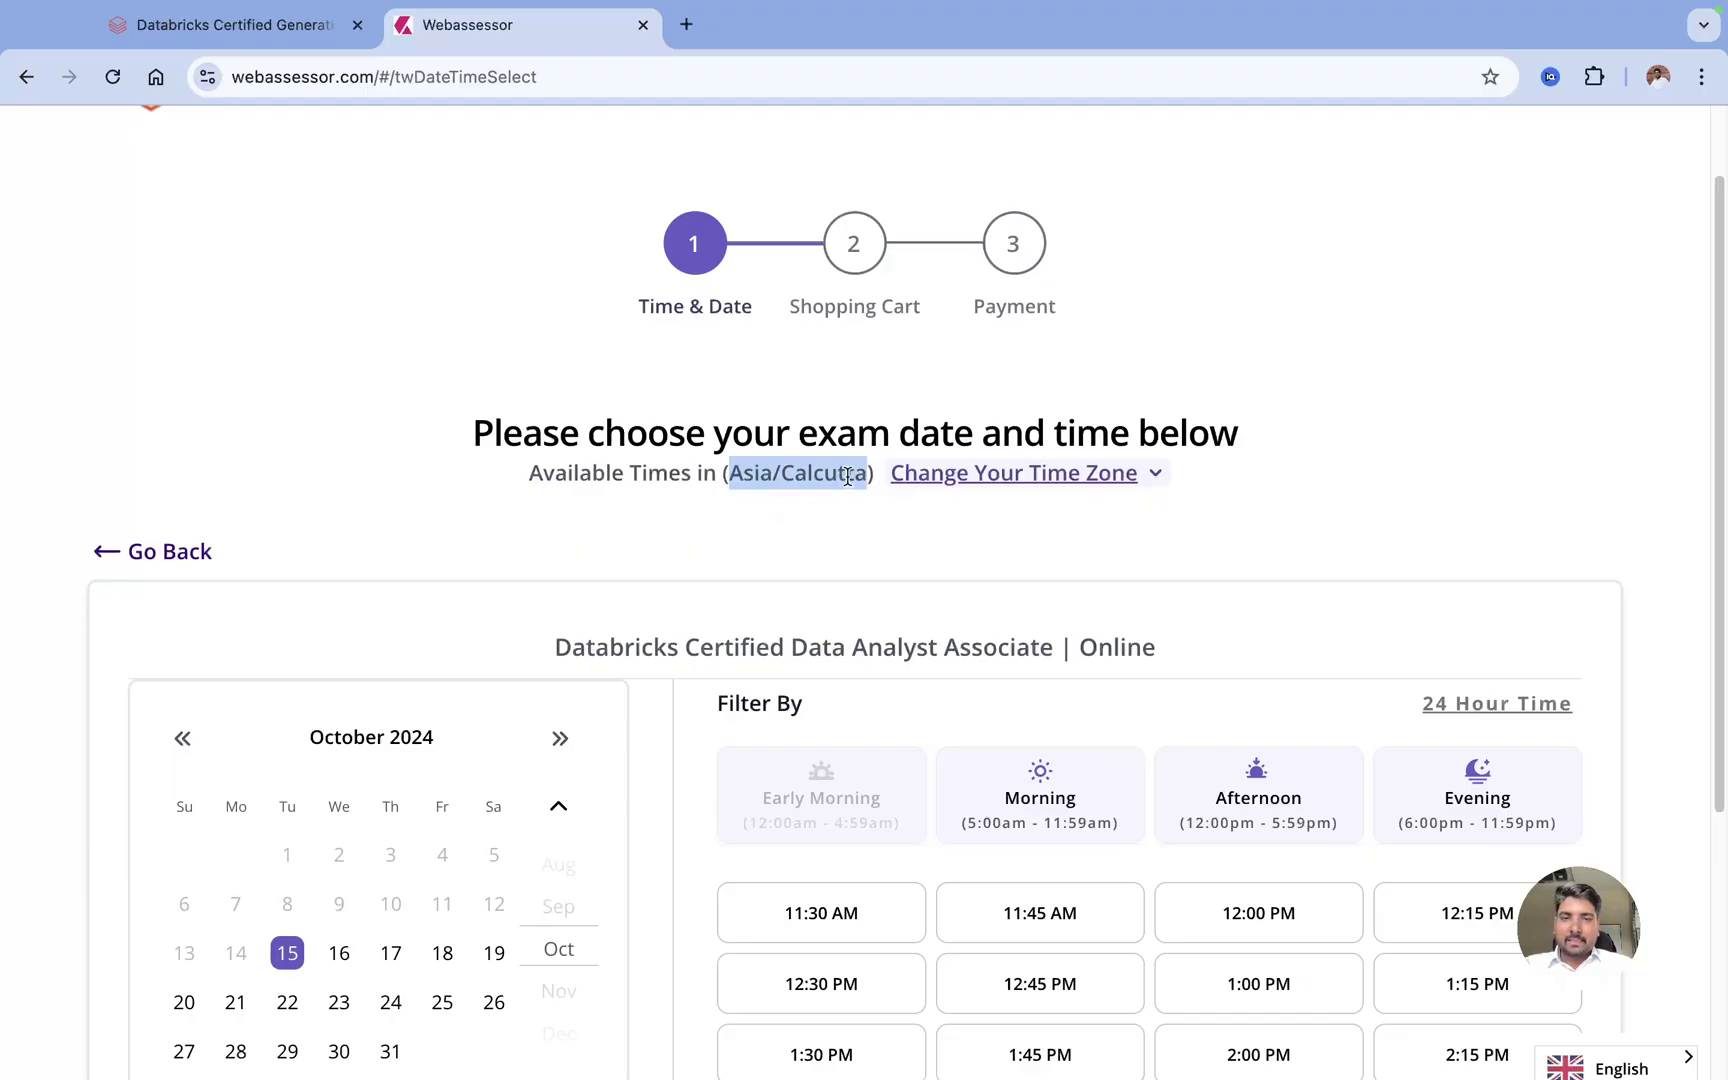
{"action": "left_click", "coordinate": [1157, 480]}
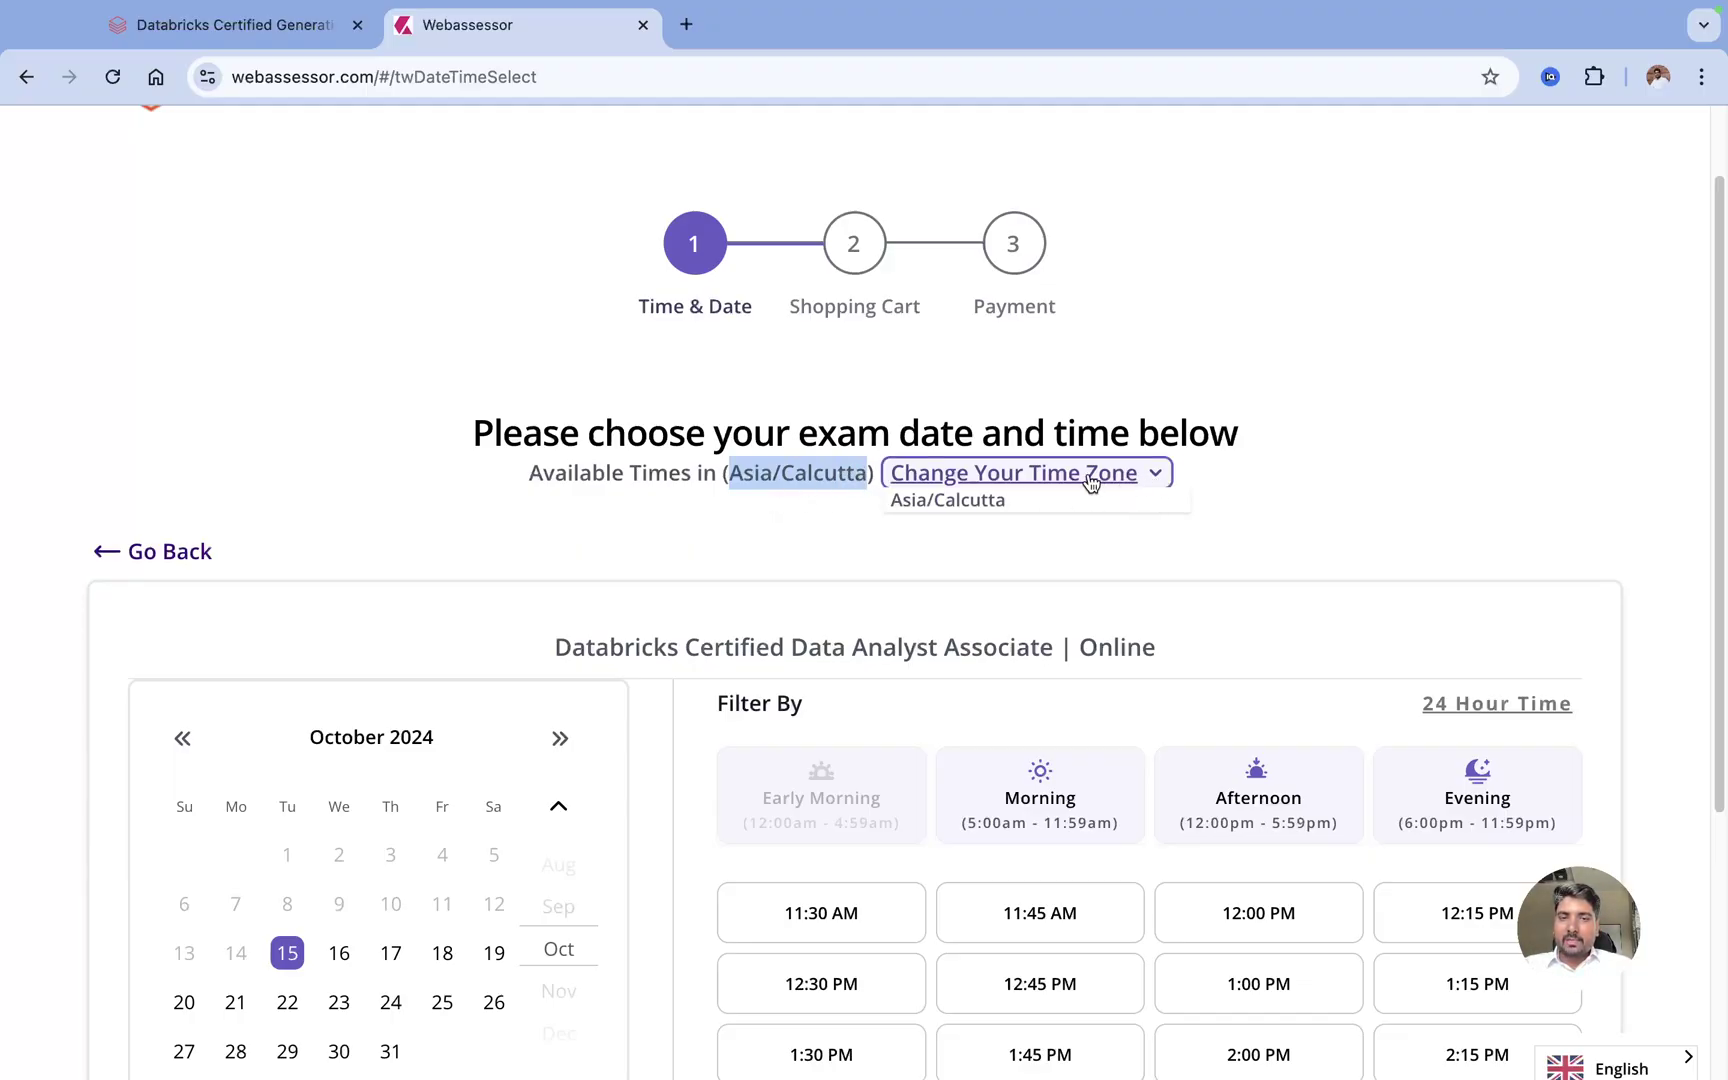
{"action": "left_click", "coordinate": [1343, 496]}
{"action": "scroll", "coordinate": [693, 529], "scroll_direction": "down", "scroll_amount": 3}
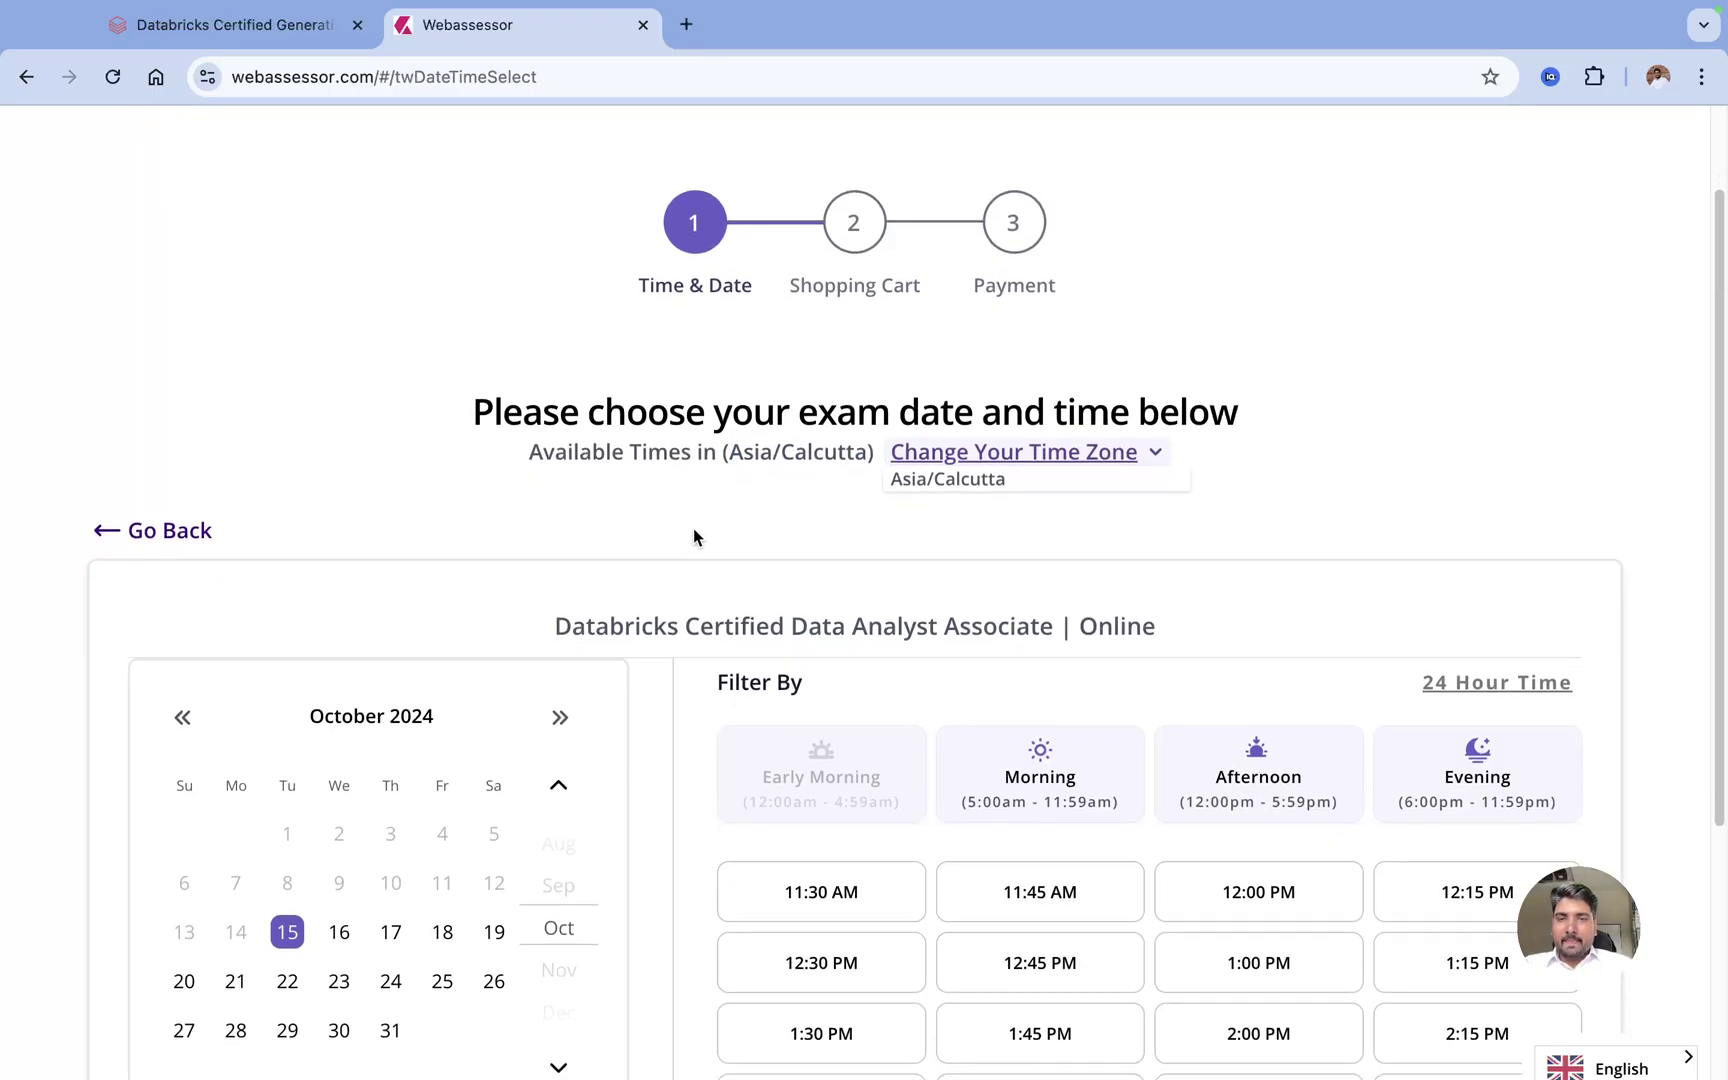
Select 16 October as the exam date
{"action": "left_click_drag", "start_coordinate": [575, 325], "coordinate": [858, 320]}
{"action": "scroll", "coordinate": [494, 467], "scroll_direction": "down", "scroll_amount": 3}
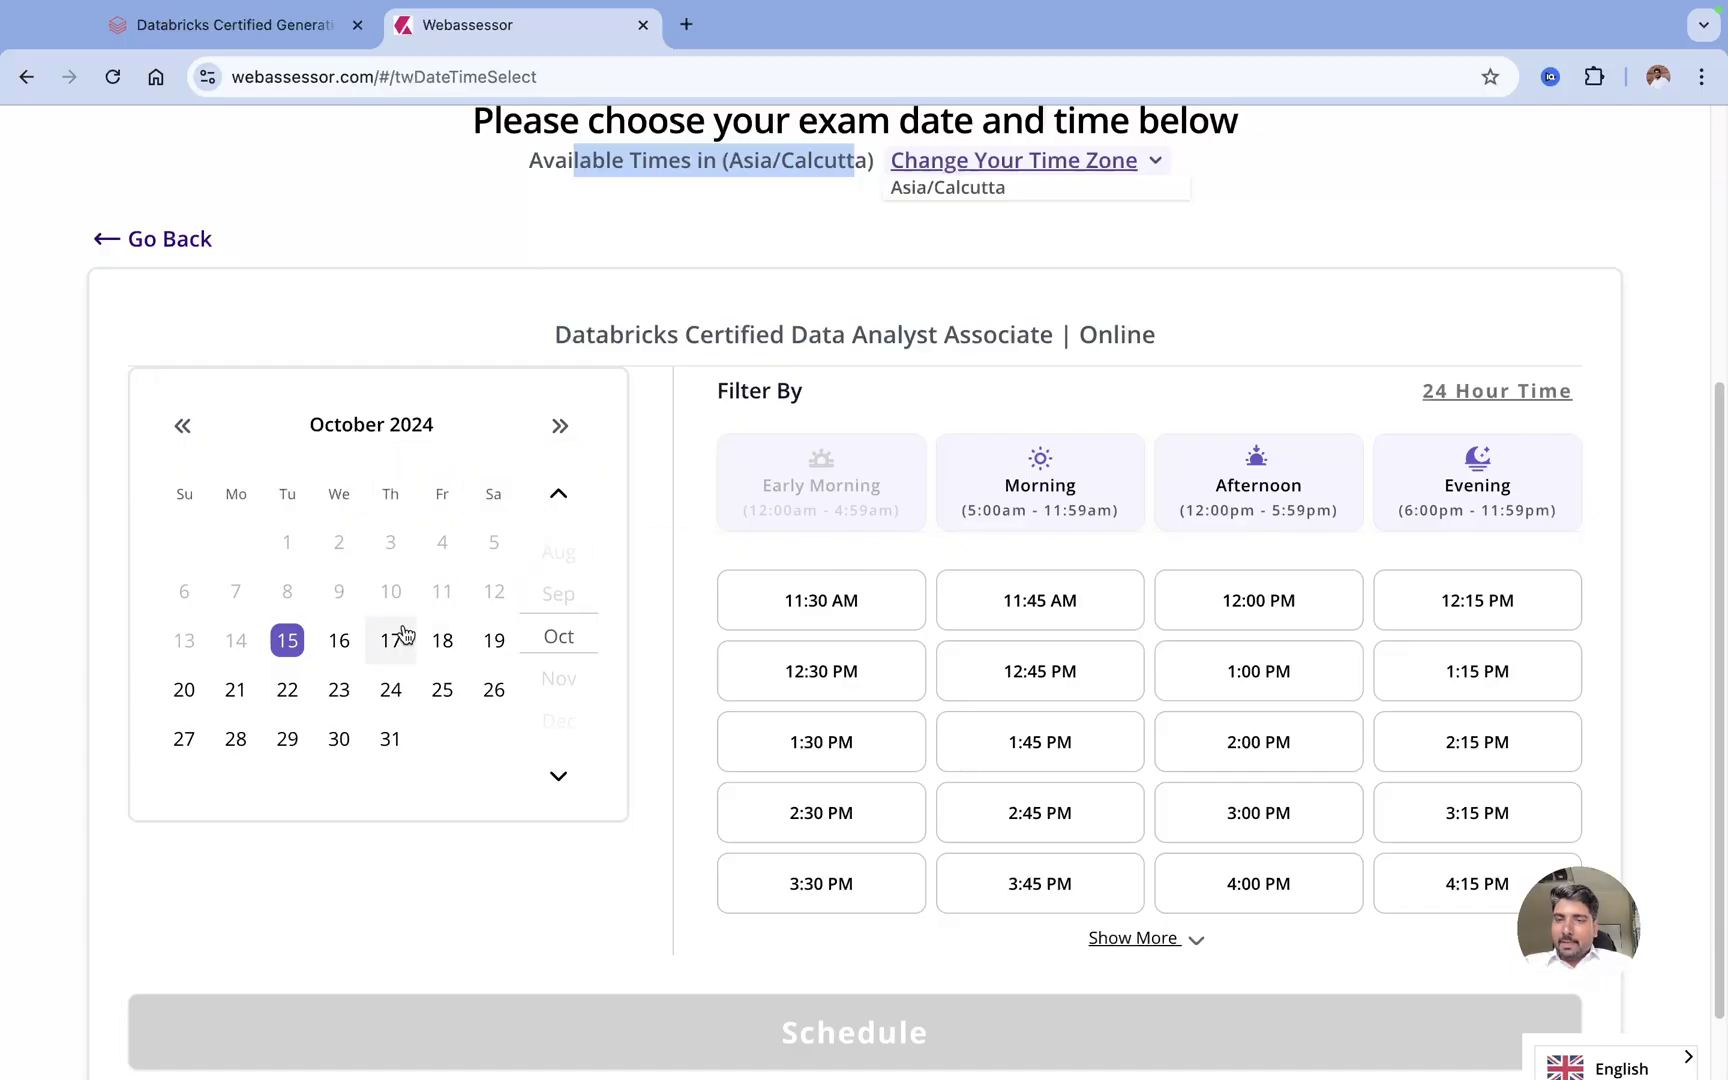
{"action": "left_click", "coordinate": [341, 648]}
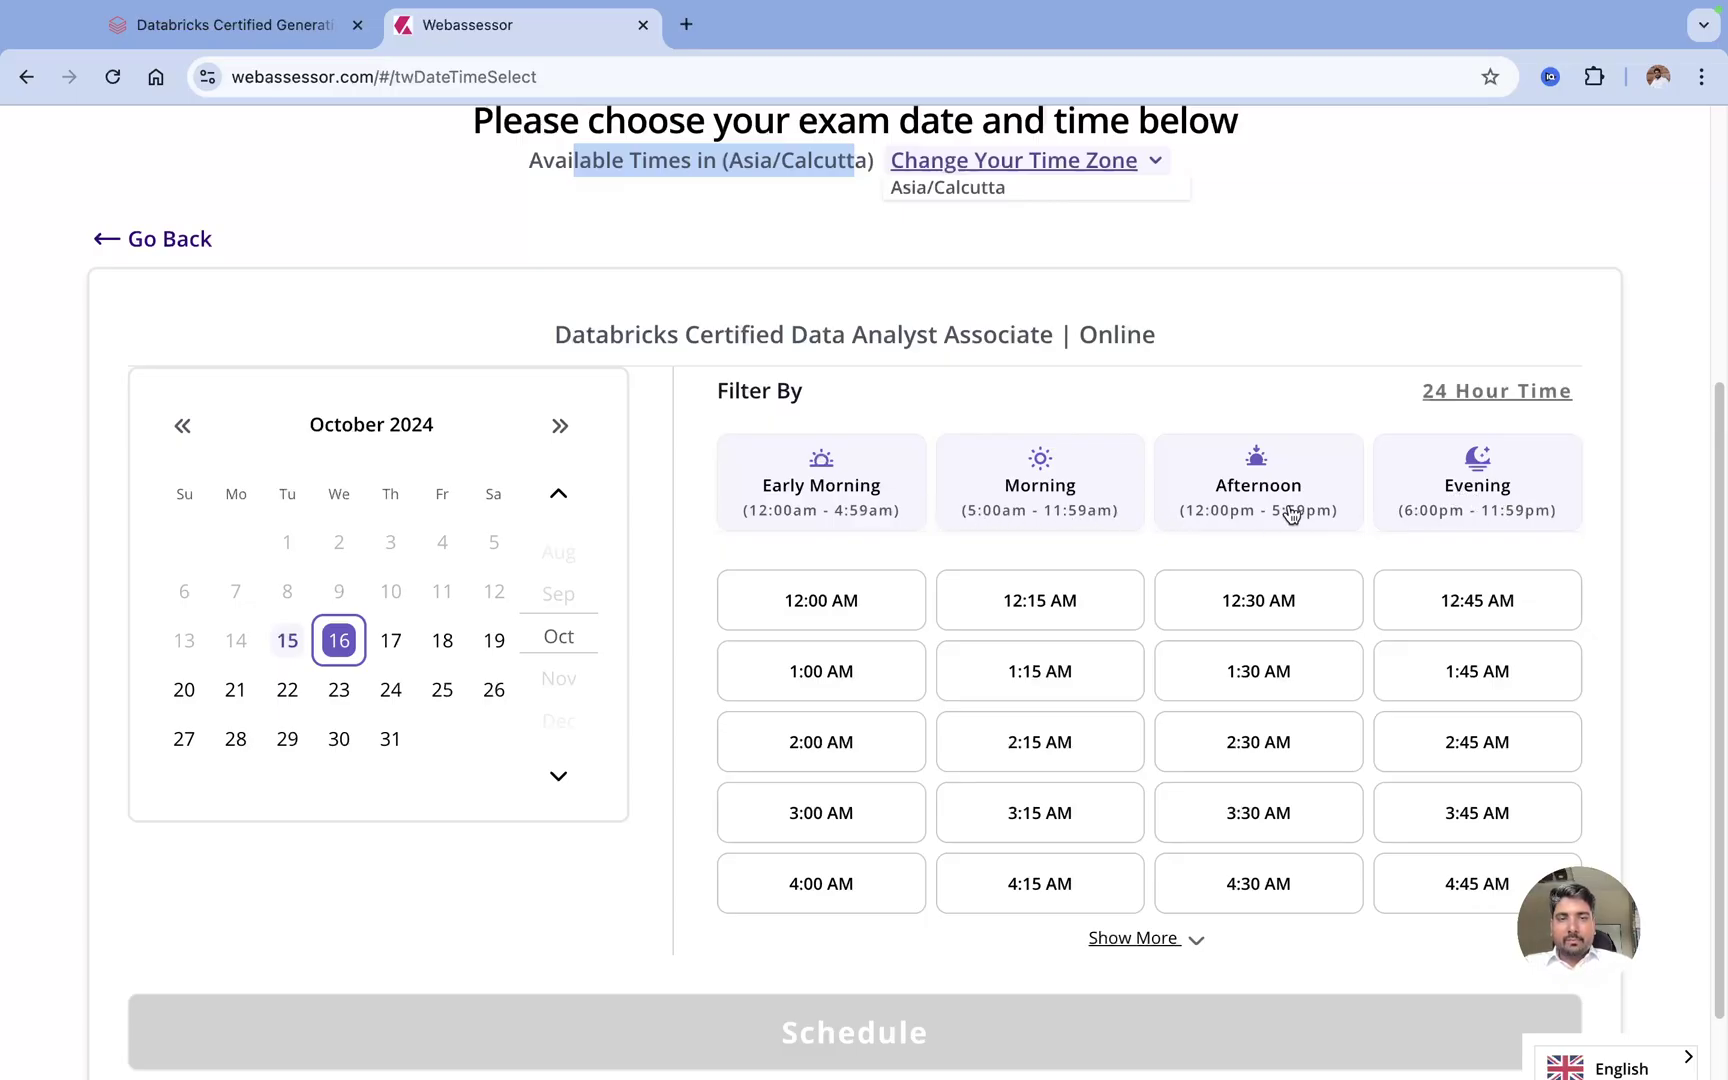
Filter to morning slots and choose the 10:30 AM exam time
{"action": "left_click", "coordinate": [985, 510]}
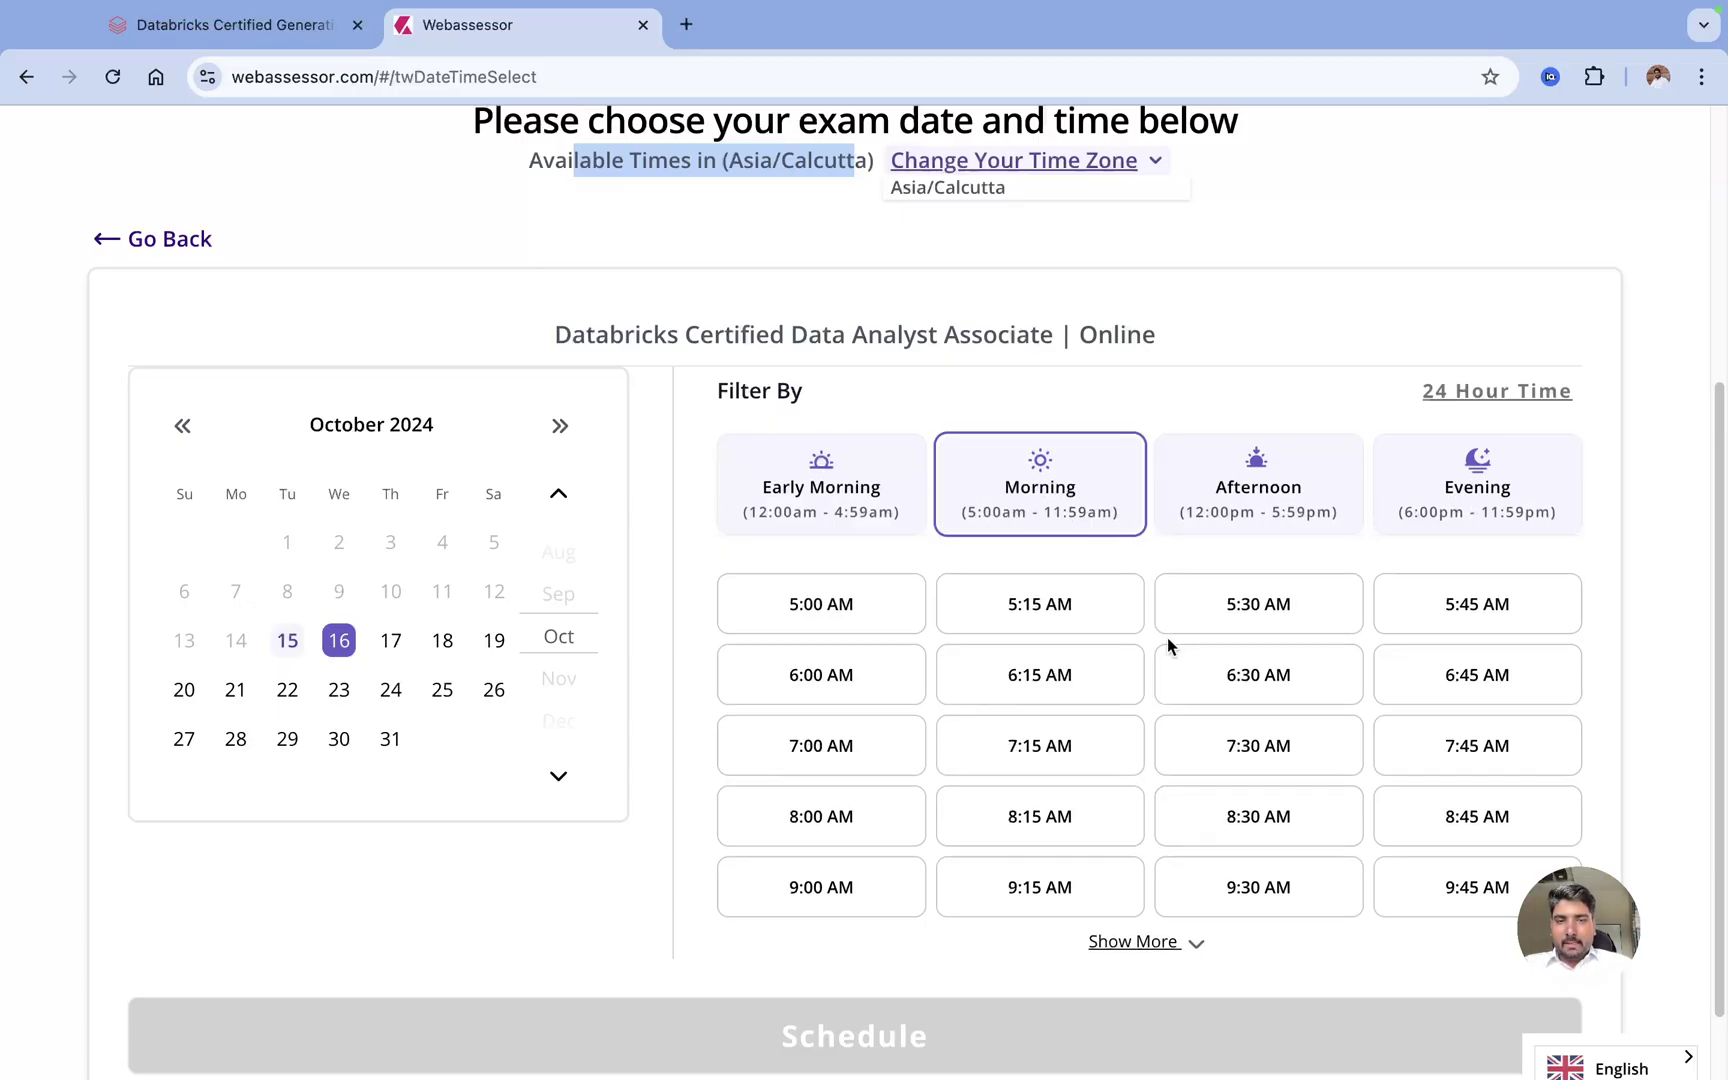
{"action": "scroll", "coordinate": [1107, 814], "scroll_direction": "down", "scroll_amount": 2}
{"action": "left_click", "coordinate": [1150, 866]}
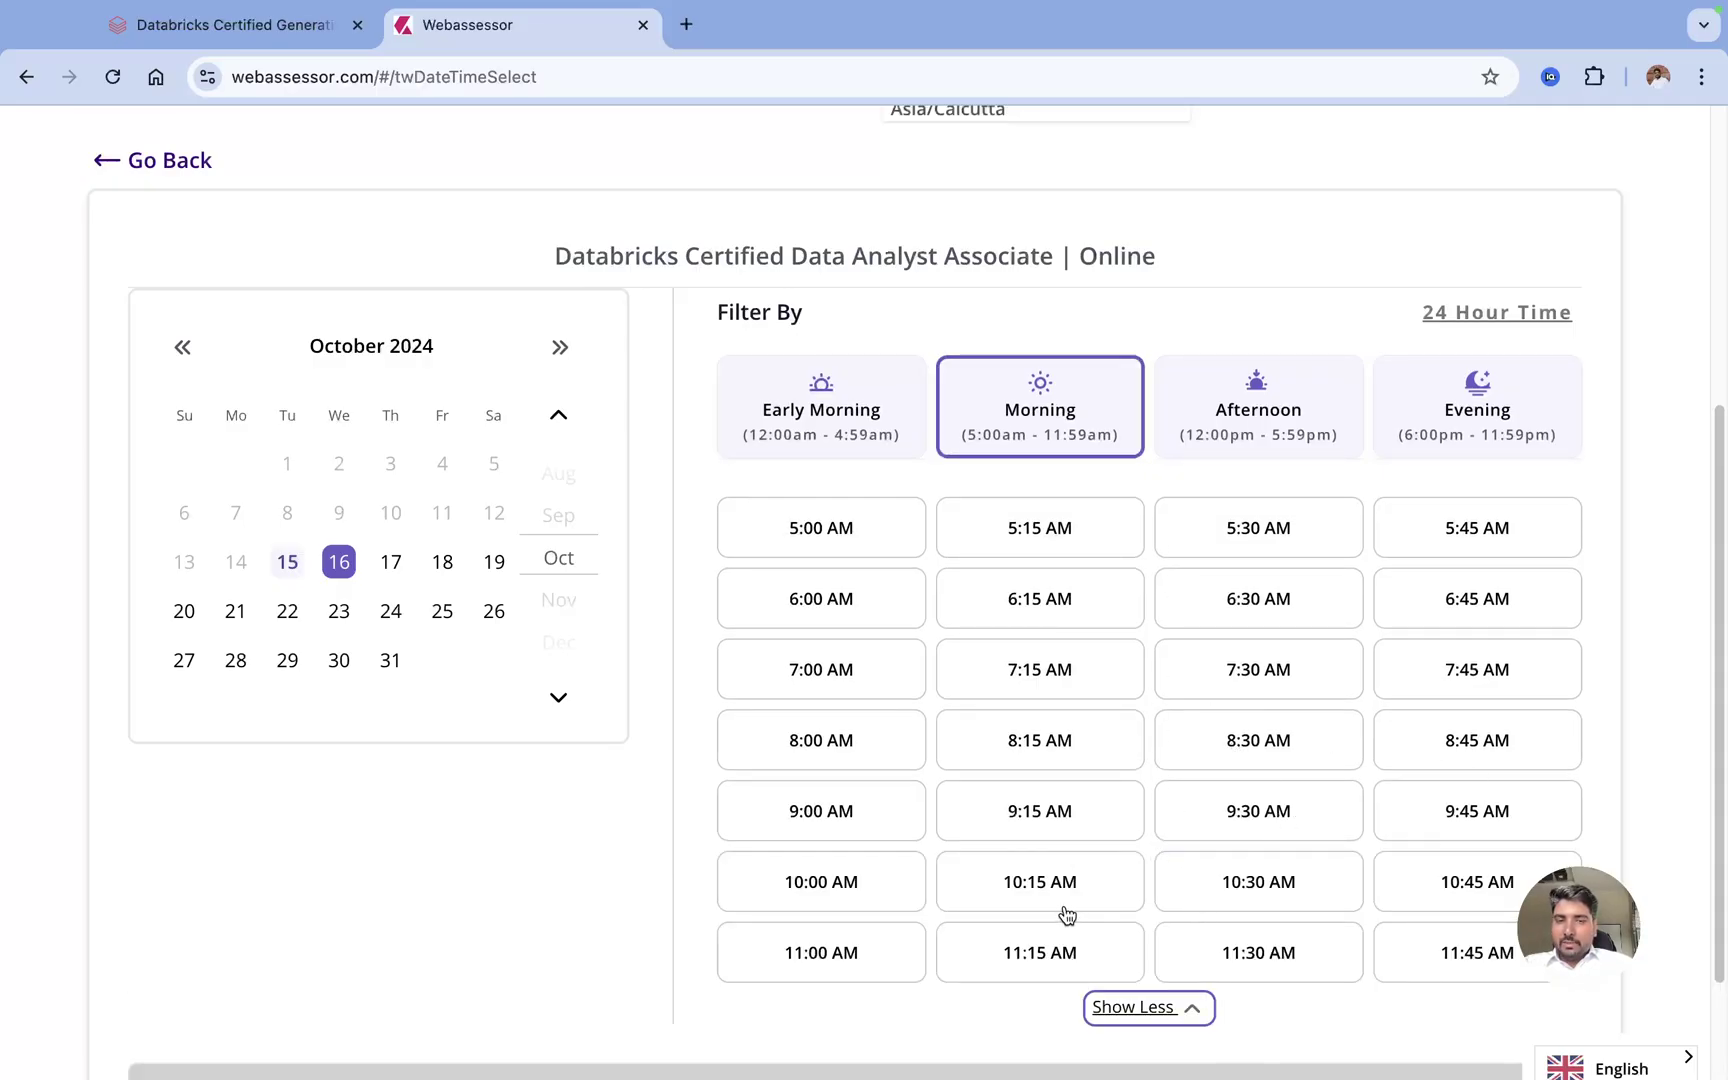
{"action": "left_click", "coordinate": [1286, 885]}
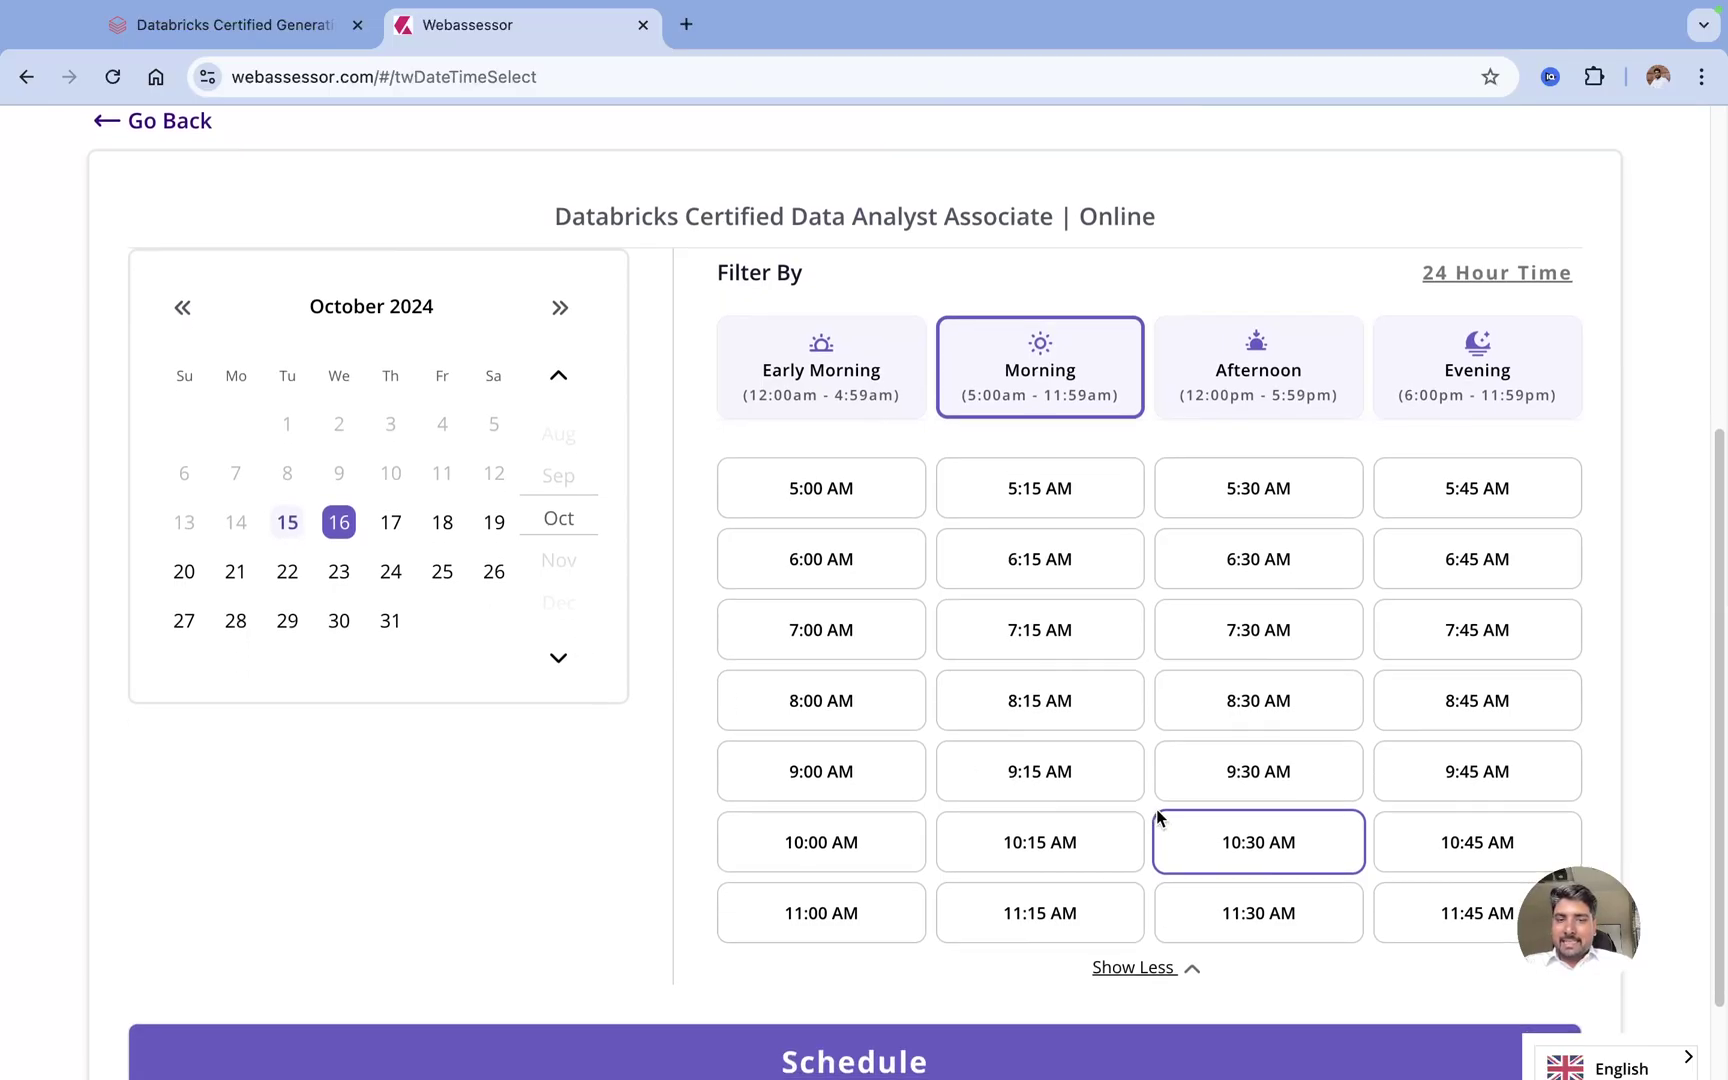
{"action": "scroll", "coordinate": [1196, 837], "scroll_direction": "down", "scroll_amount": 2}
{"action": "scroll", "coordinate": [1146, 714], "scroll_direction": "up", "scroll_amount": 3}
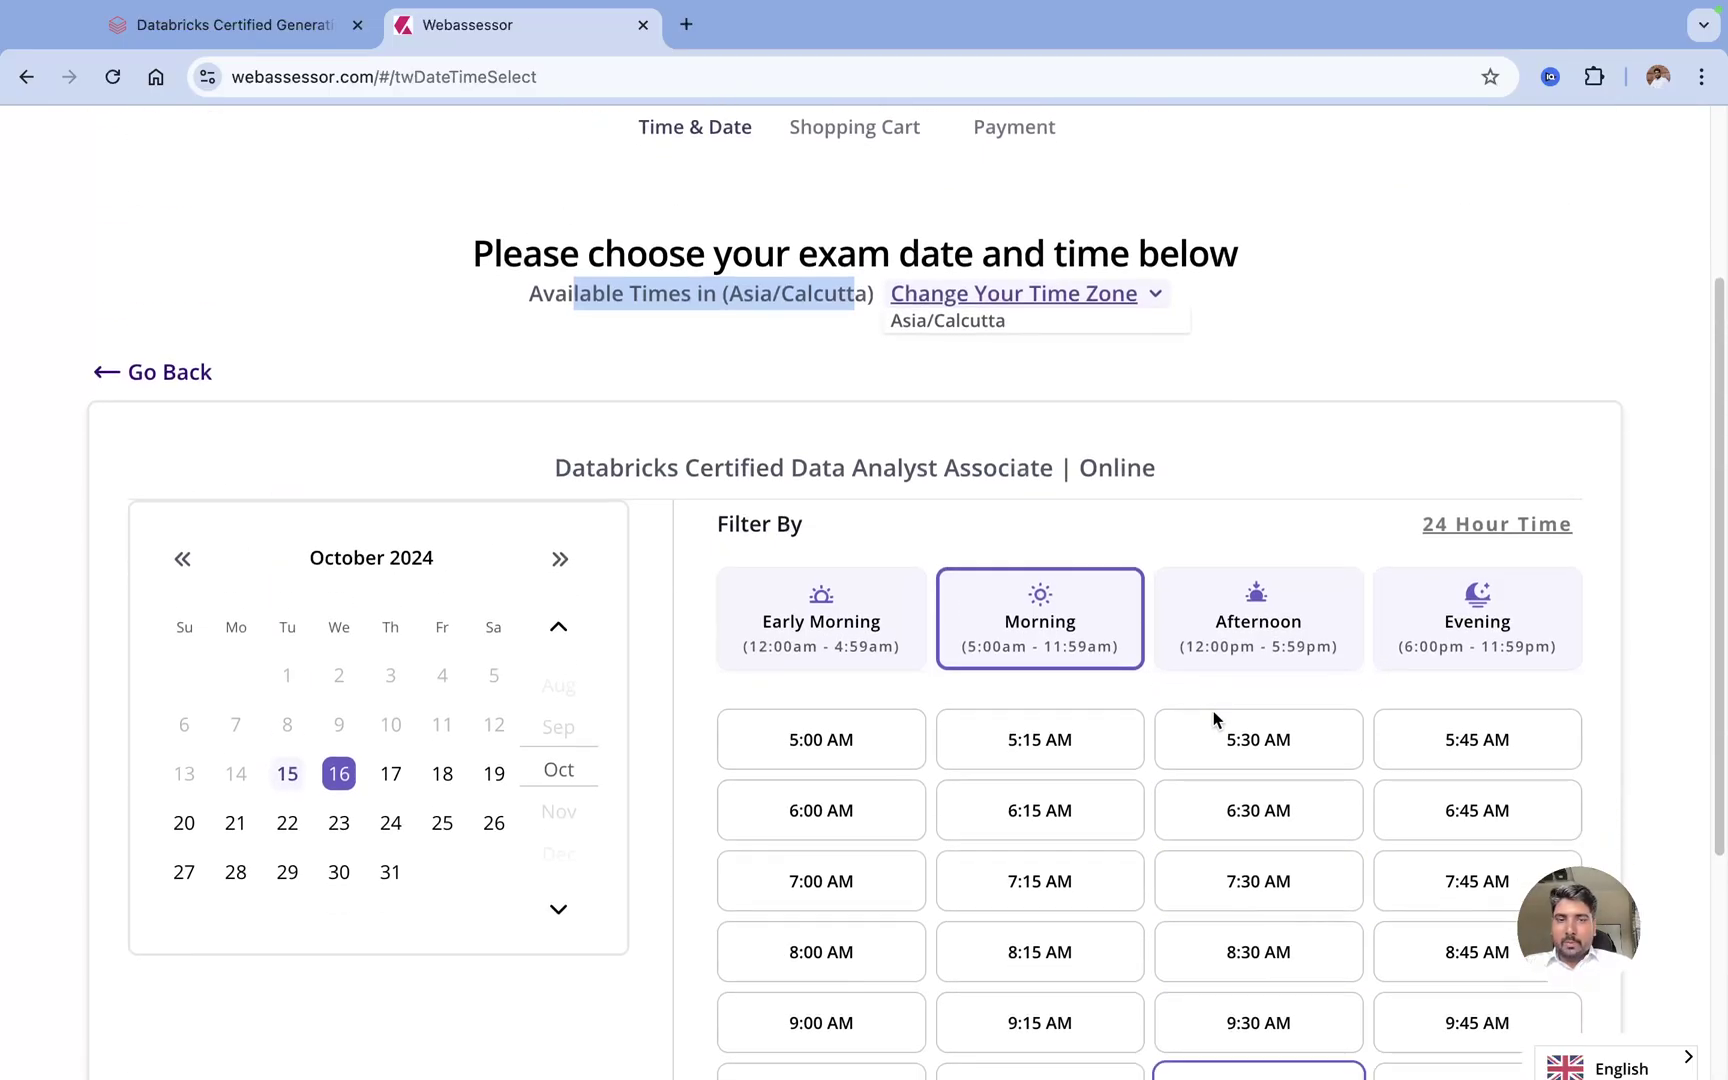
{"action": "scroll", "coordinate": [1200, 725], "scroll_direction": "down", "scroll_amount": 4}
Schedule the slot, tick the terms acknowledgement, and proceed with the booking
{"action": "left_click", "coordinate": [850, 965]}
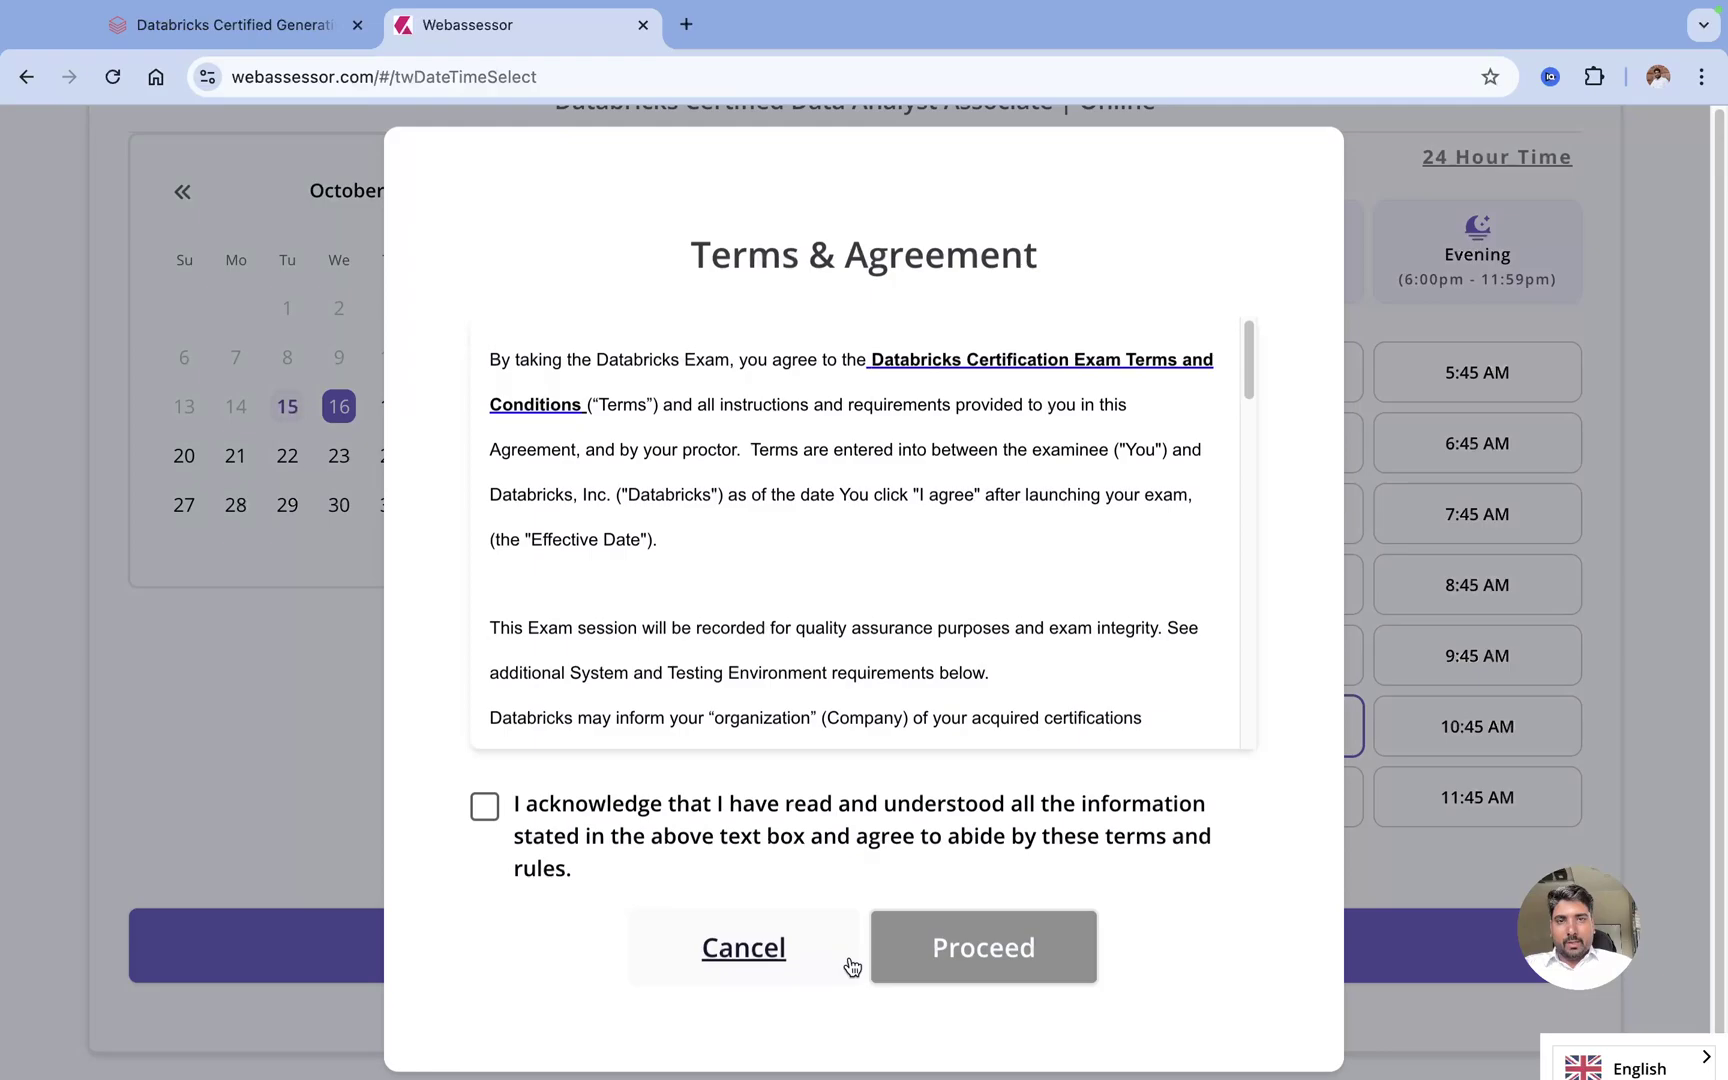
{"action": "scroll", "coordinate": [688, 683], "scroll_direction": "down", "scroll_amount": 3}
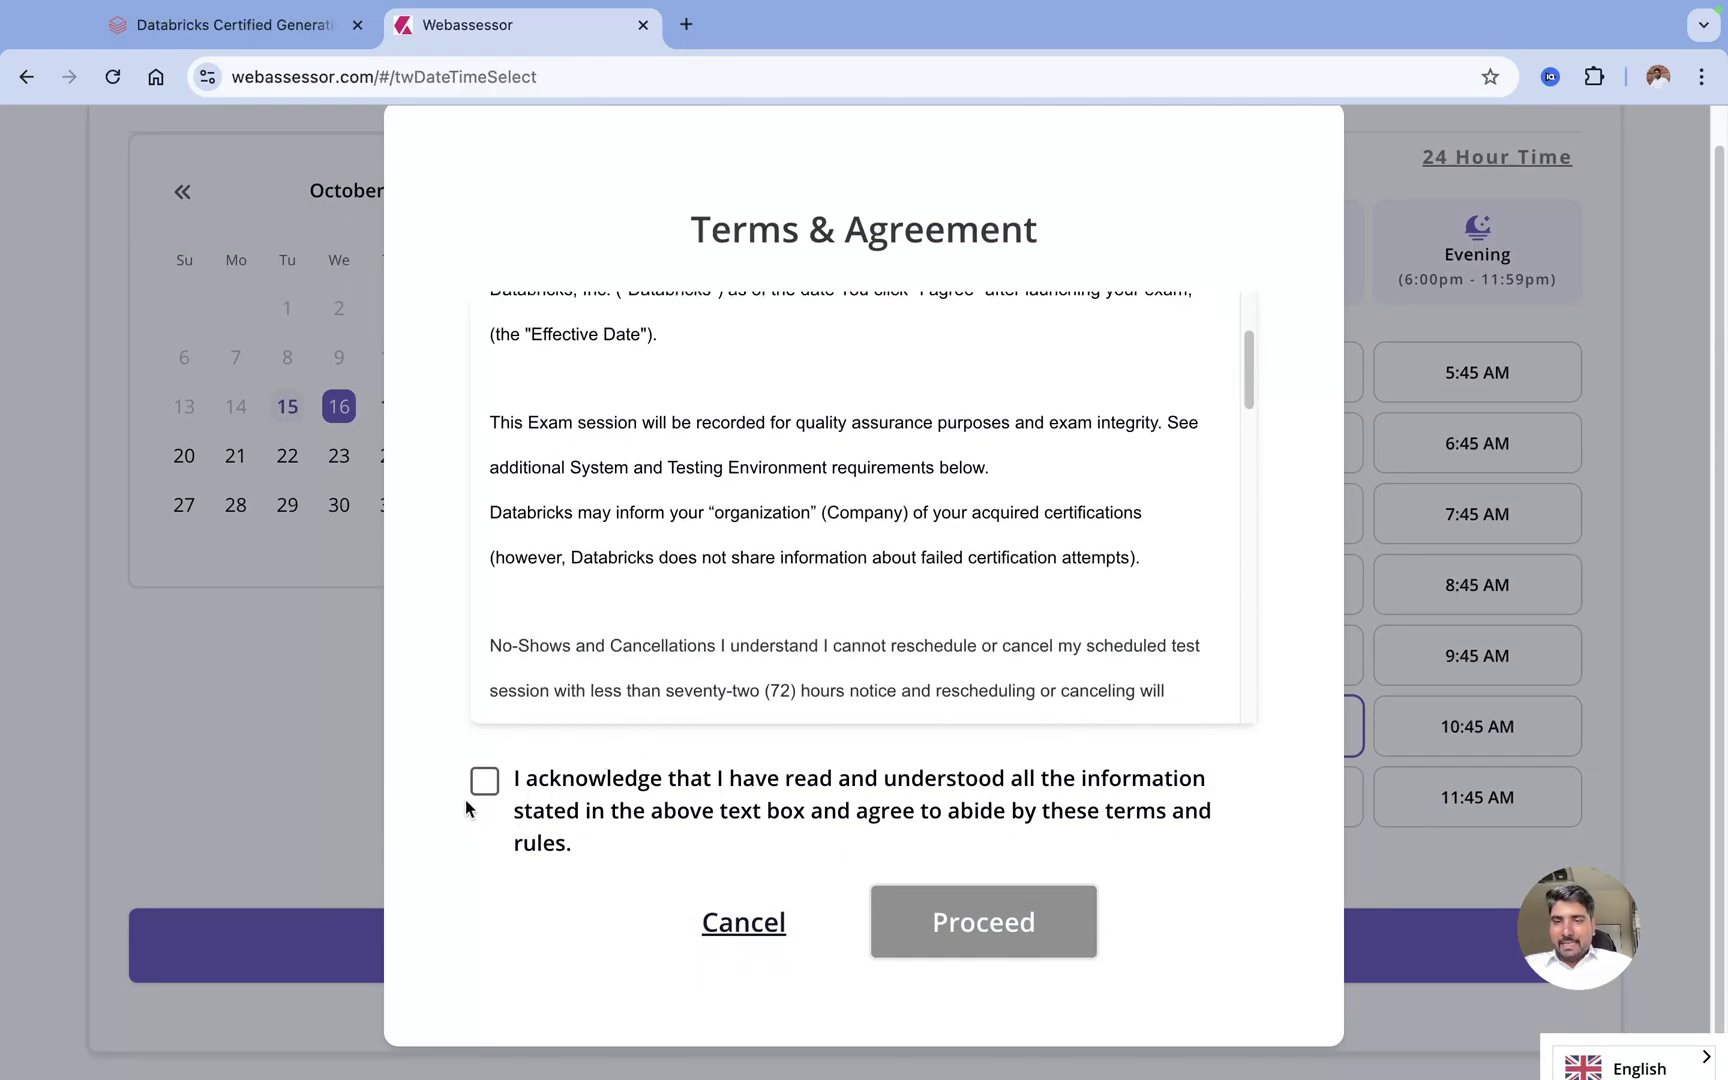
{"action": "left_click", "coordinate": [484, 780]}
{"action": "scroll", "coordinate": [1015, 636], "scroll_direction": "down", "scroll_amount": 5}
{"action": "scroll", "coordinate": [1000, 600], "scroll_direction": "down", "scroll_amount": 5}
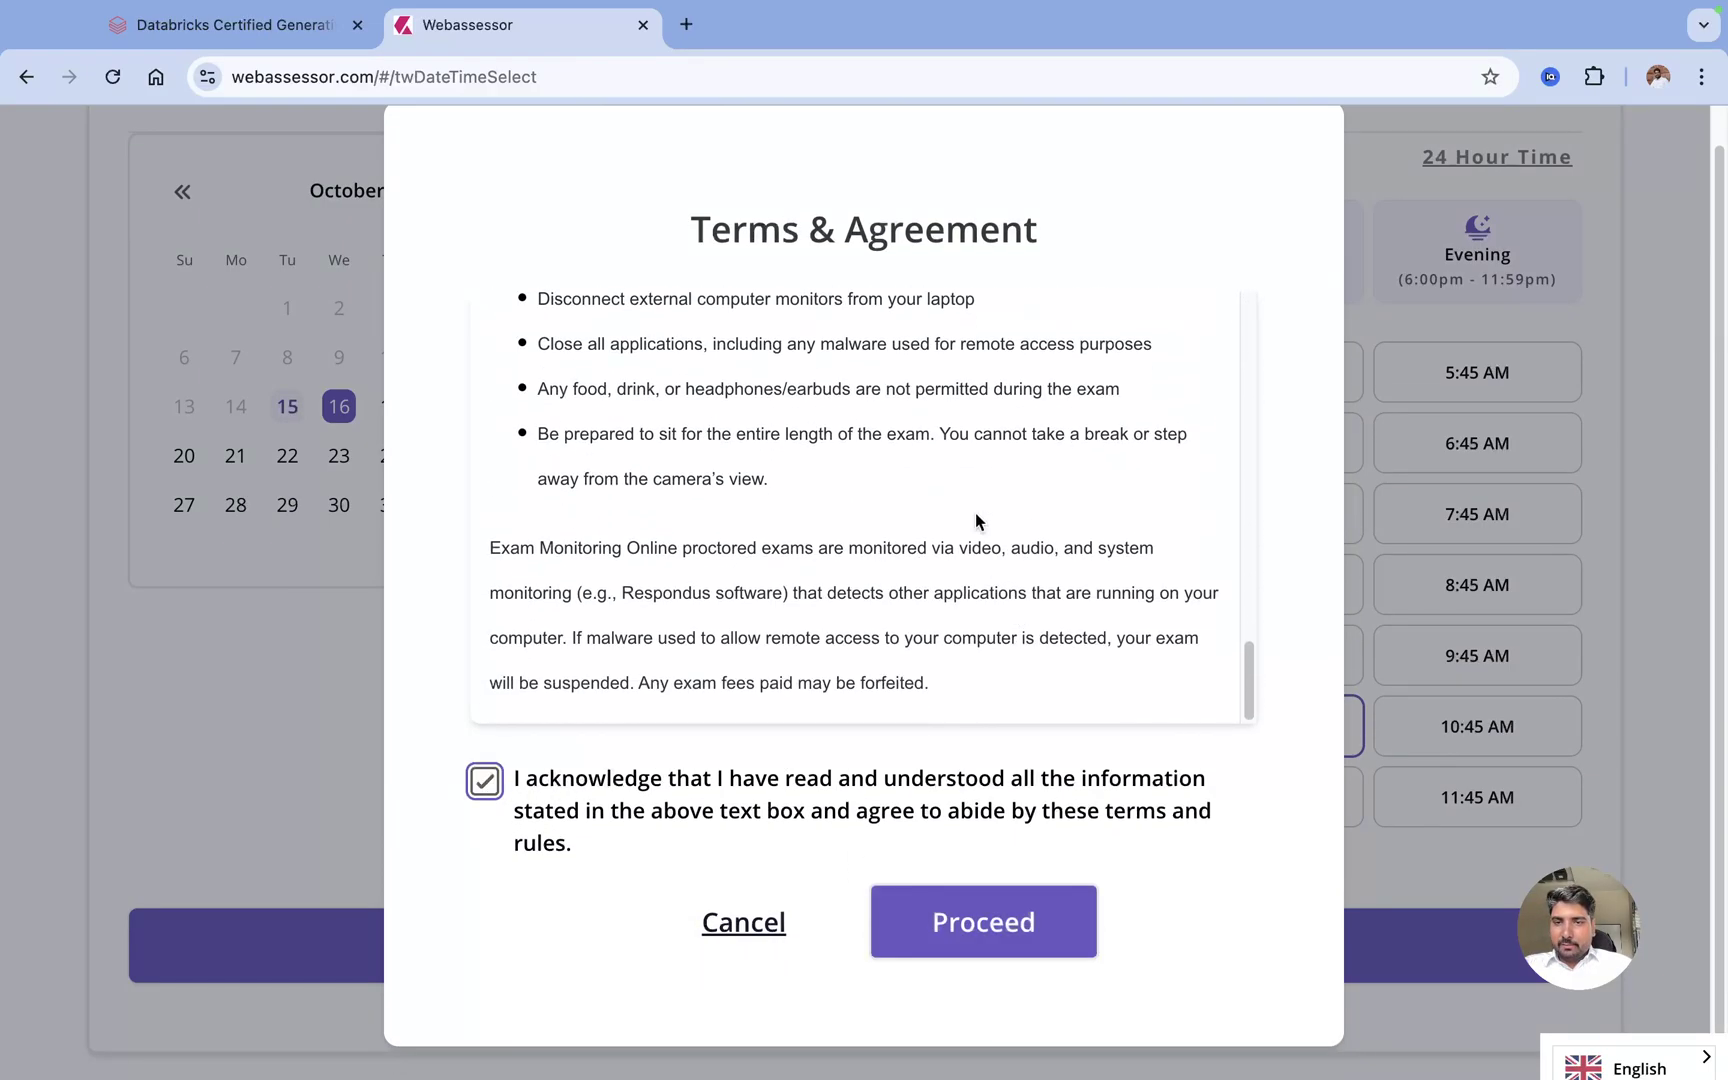
{"action": "left_click", "coordinate": [970, 944]}
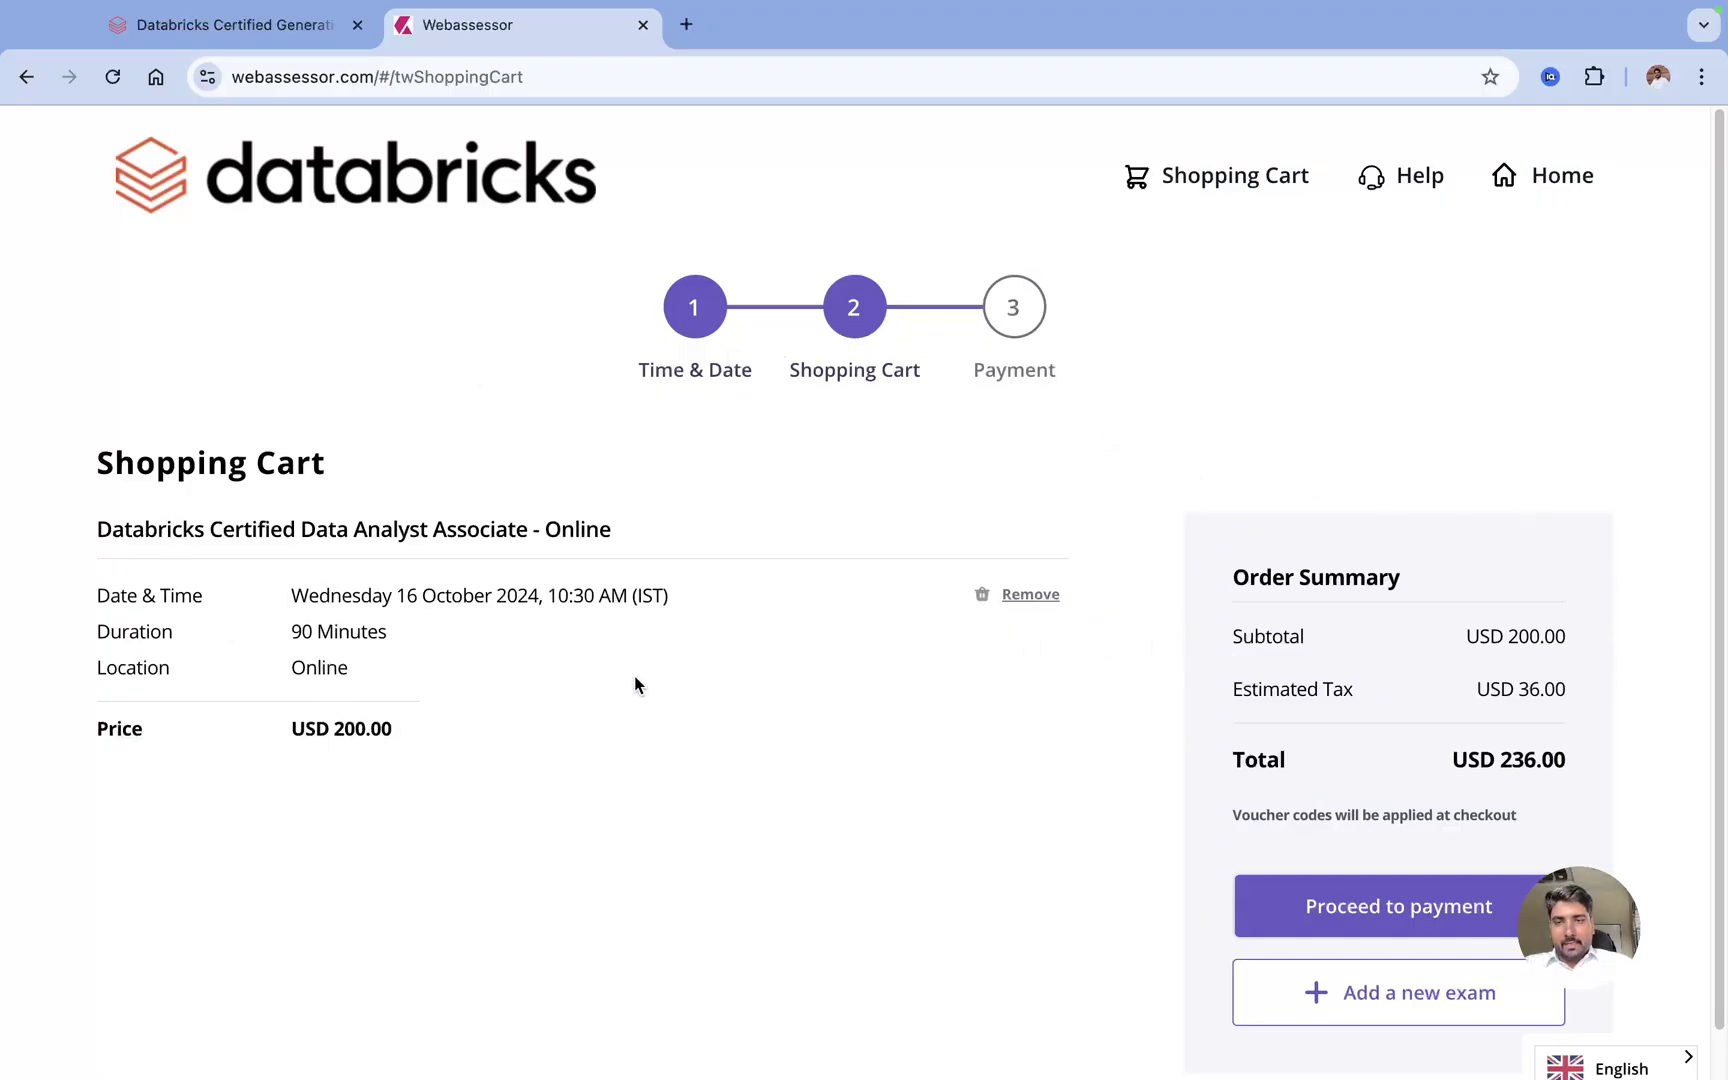
Check the USD 200.00 exam price and USD 36.00 tax, then proceed to payment
{"action": "scroll", "coordinate": [634, 684], "scroll_direction": "down", "scroll_amount": 1}
{"action": "scroll", "coordinate": [647, 746], "scroll_direction": "up", "scroll_amount": 1}
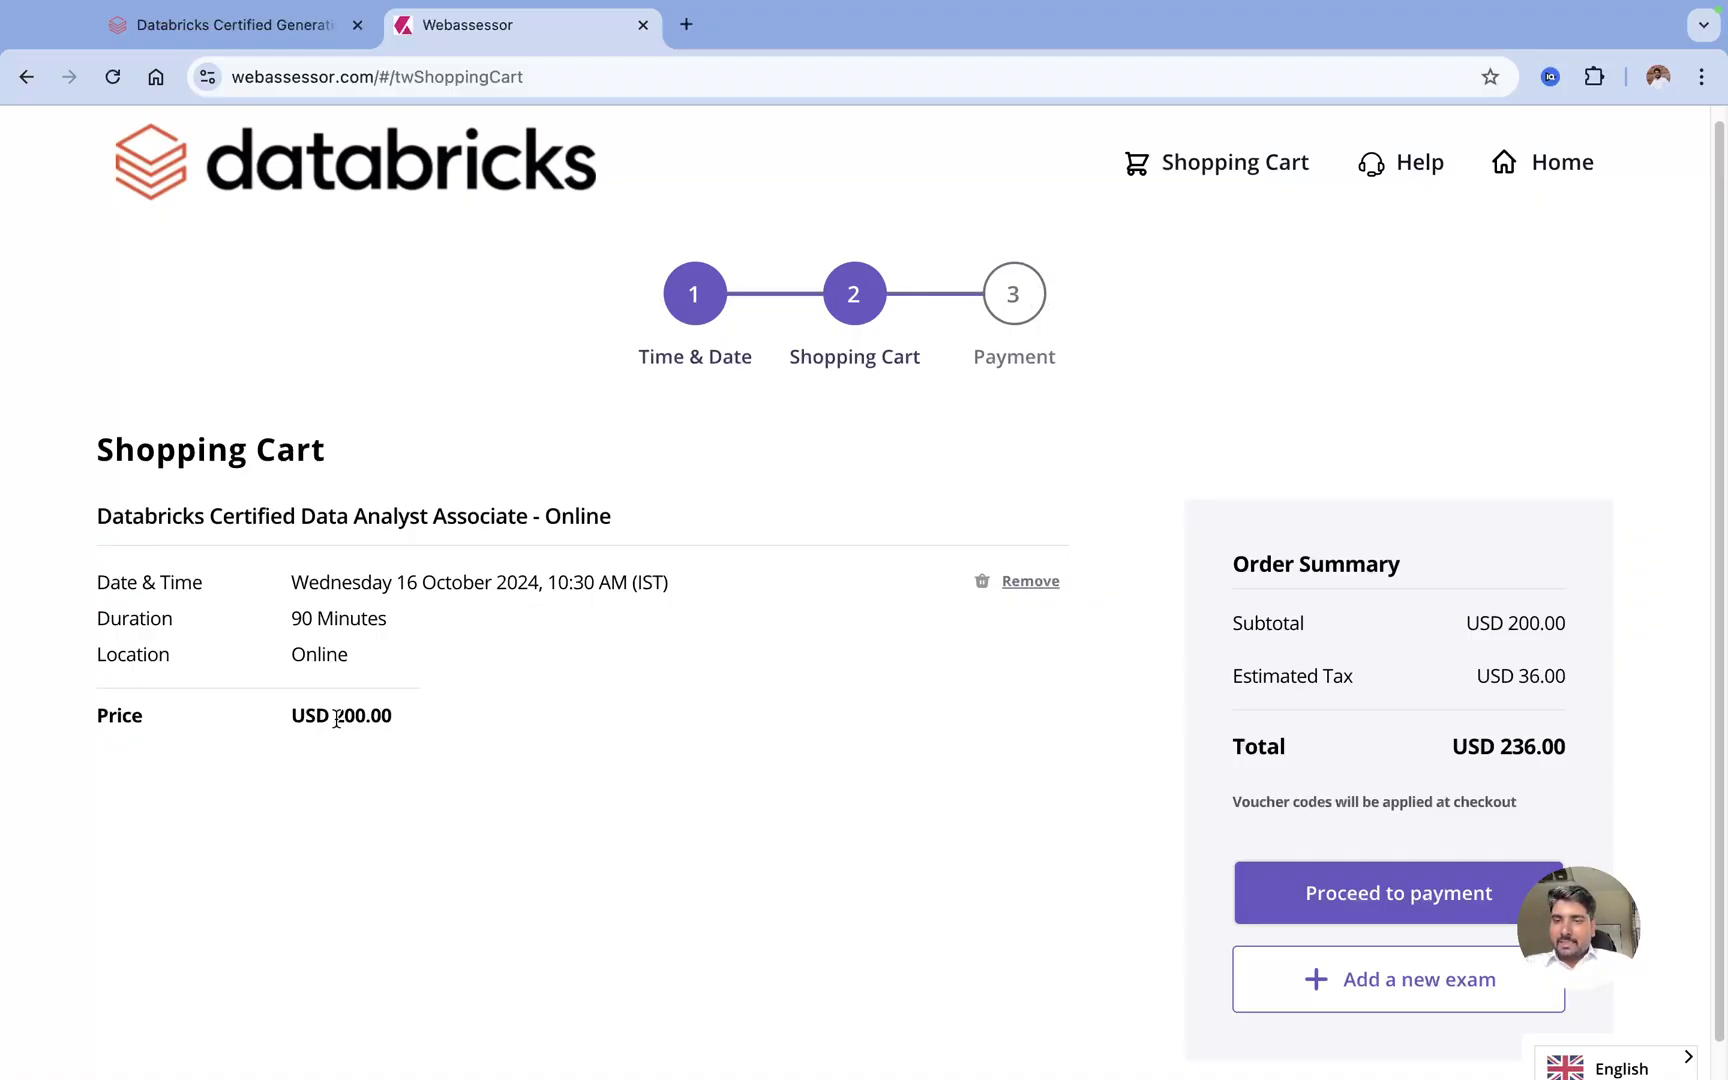
{"action": "left_click_drag", "start_coordinate": [334, 716], "coordinate": [406, 723]}
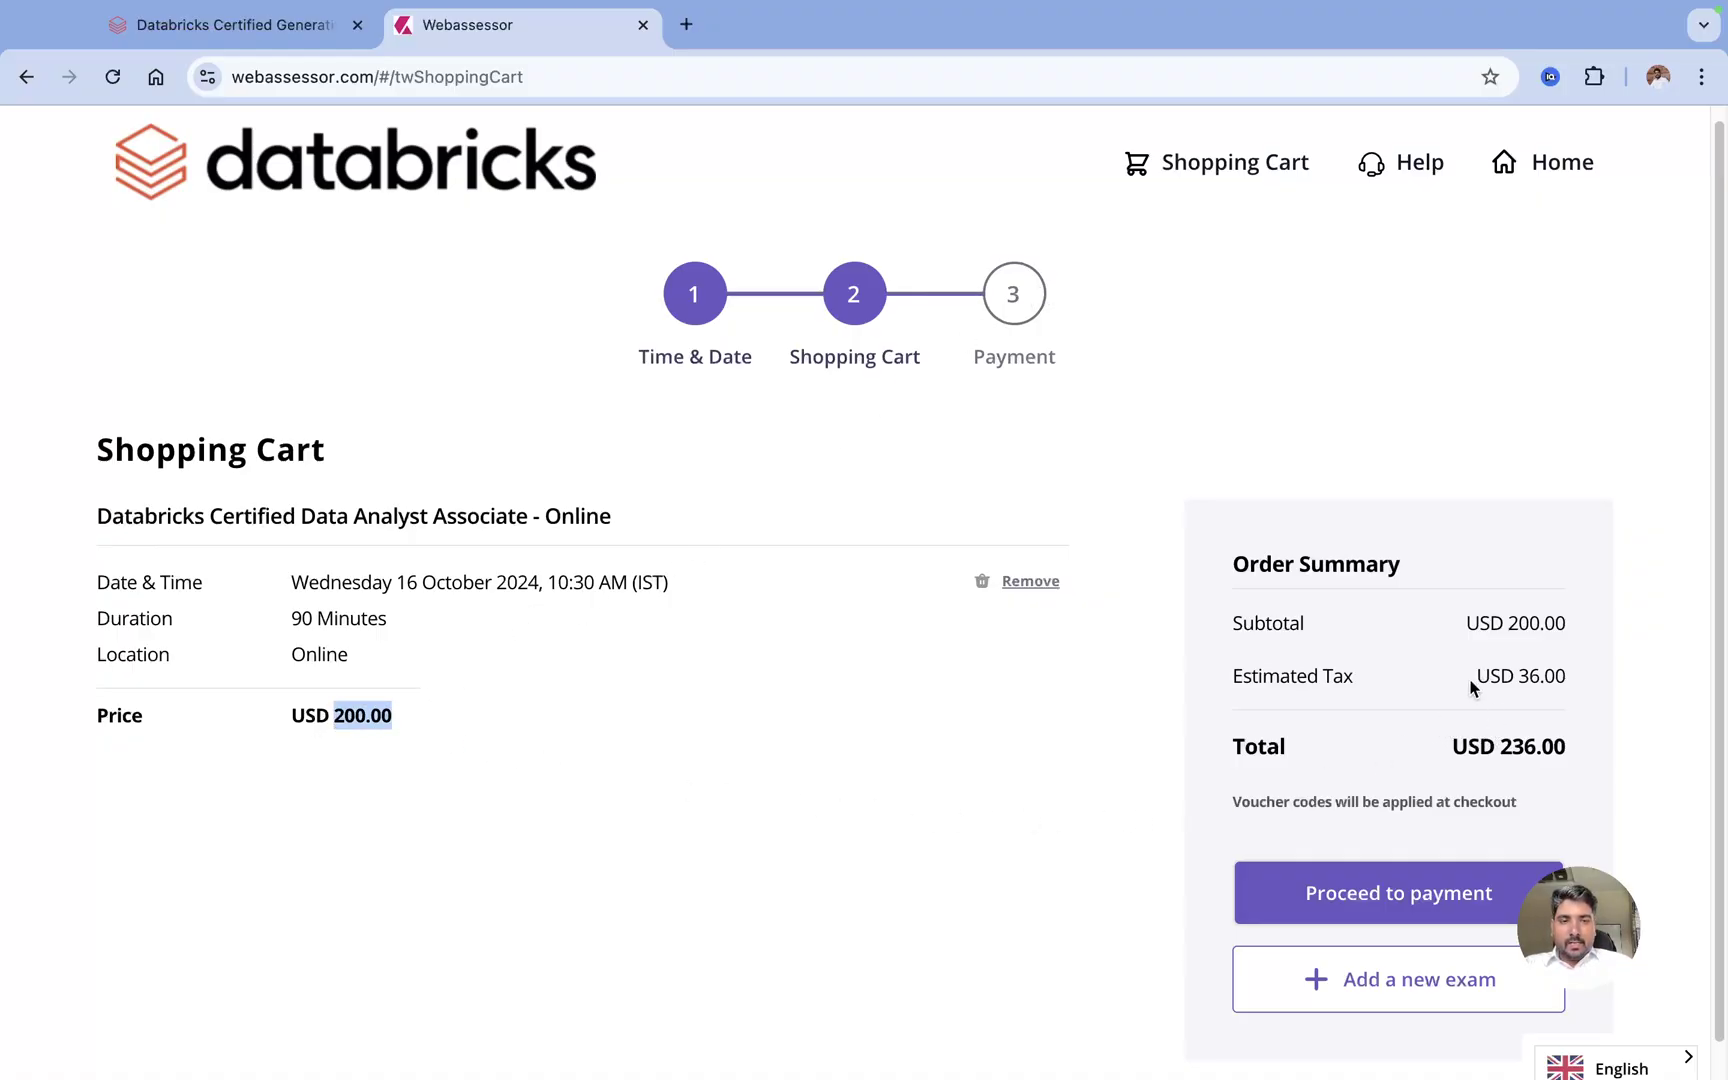
{"action": "left_click_drag", "start_coordinate": [1477, 677], "coordinate": [1530, 675]}
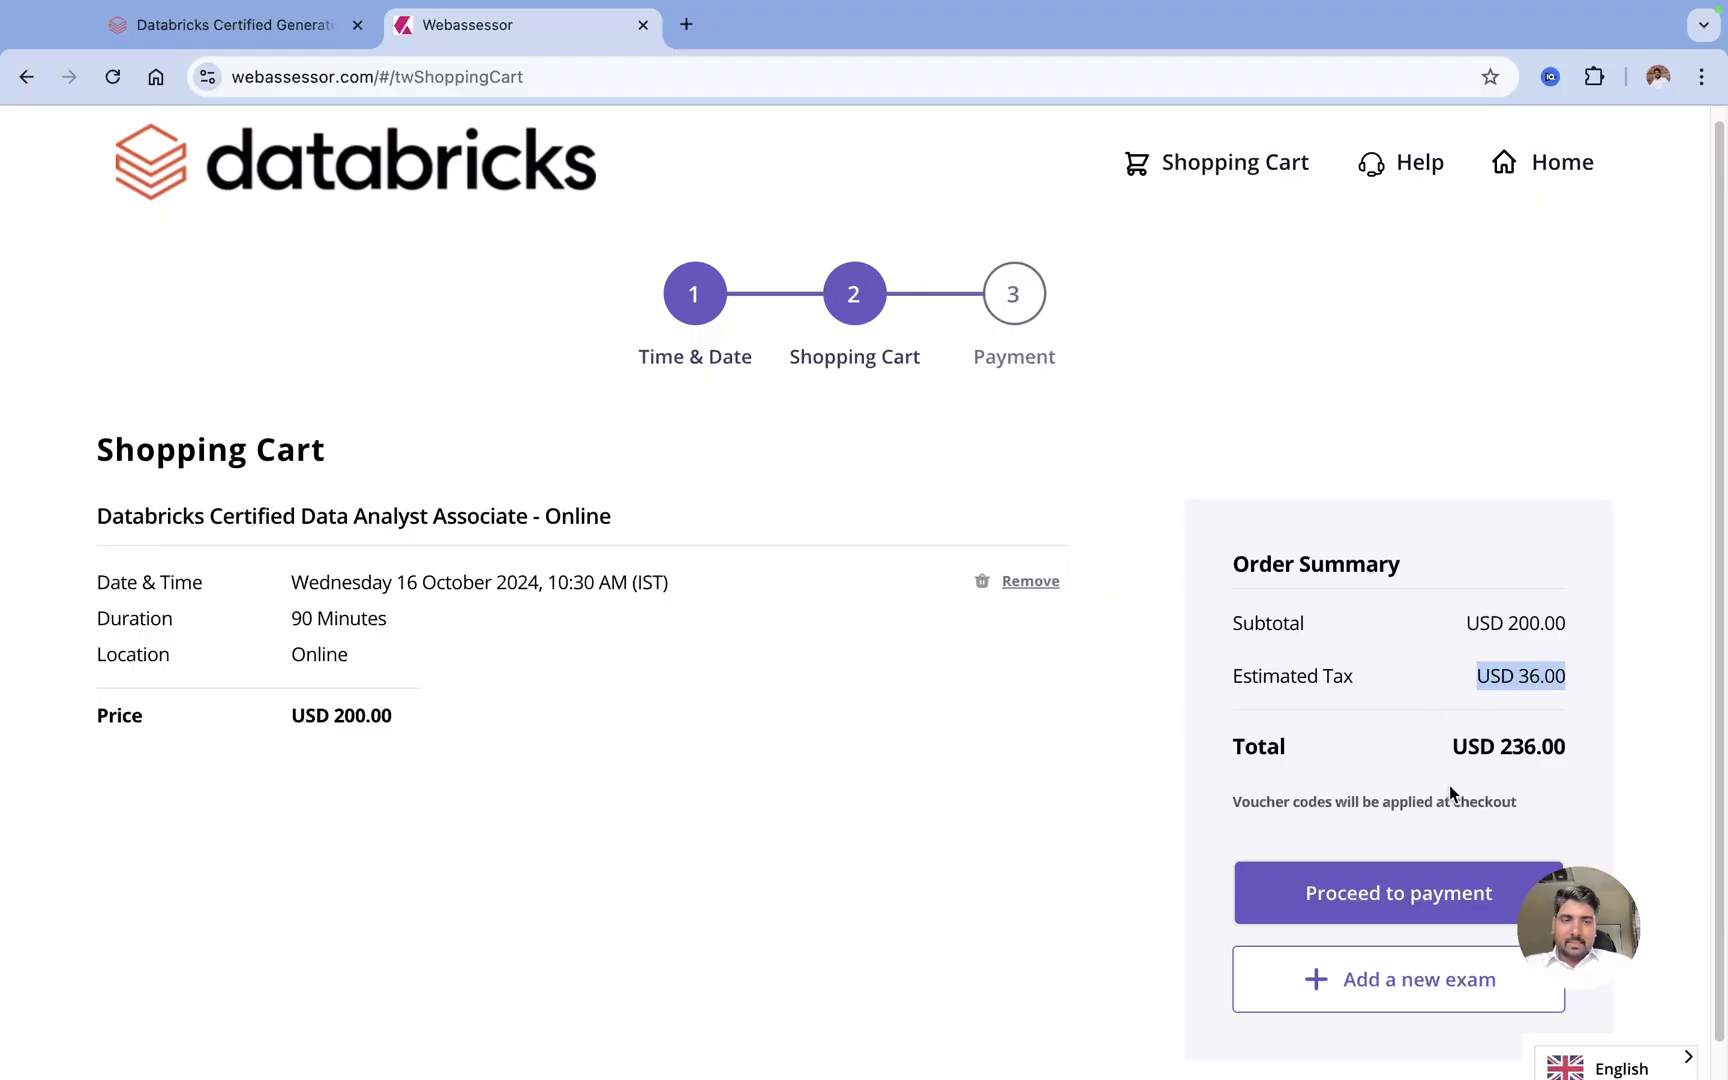
{"action": "left_click", "coordinate": [1313, 907]}
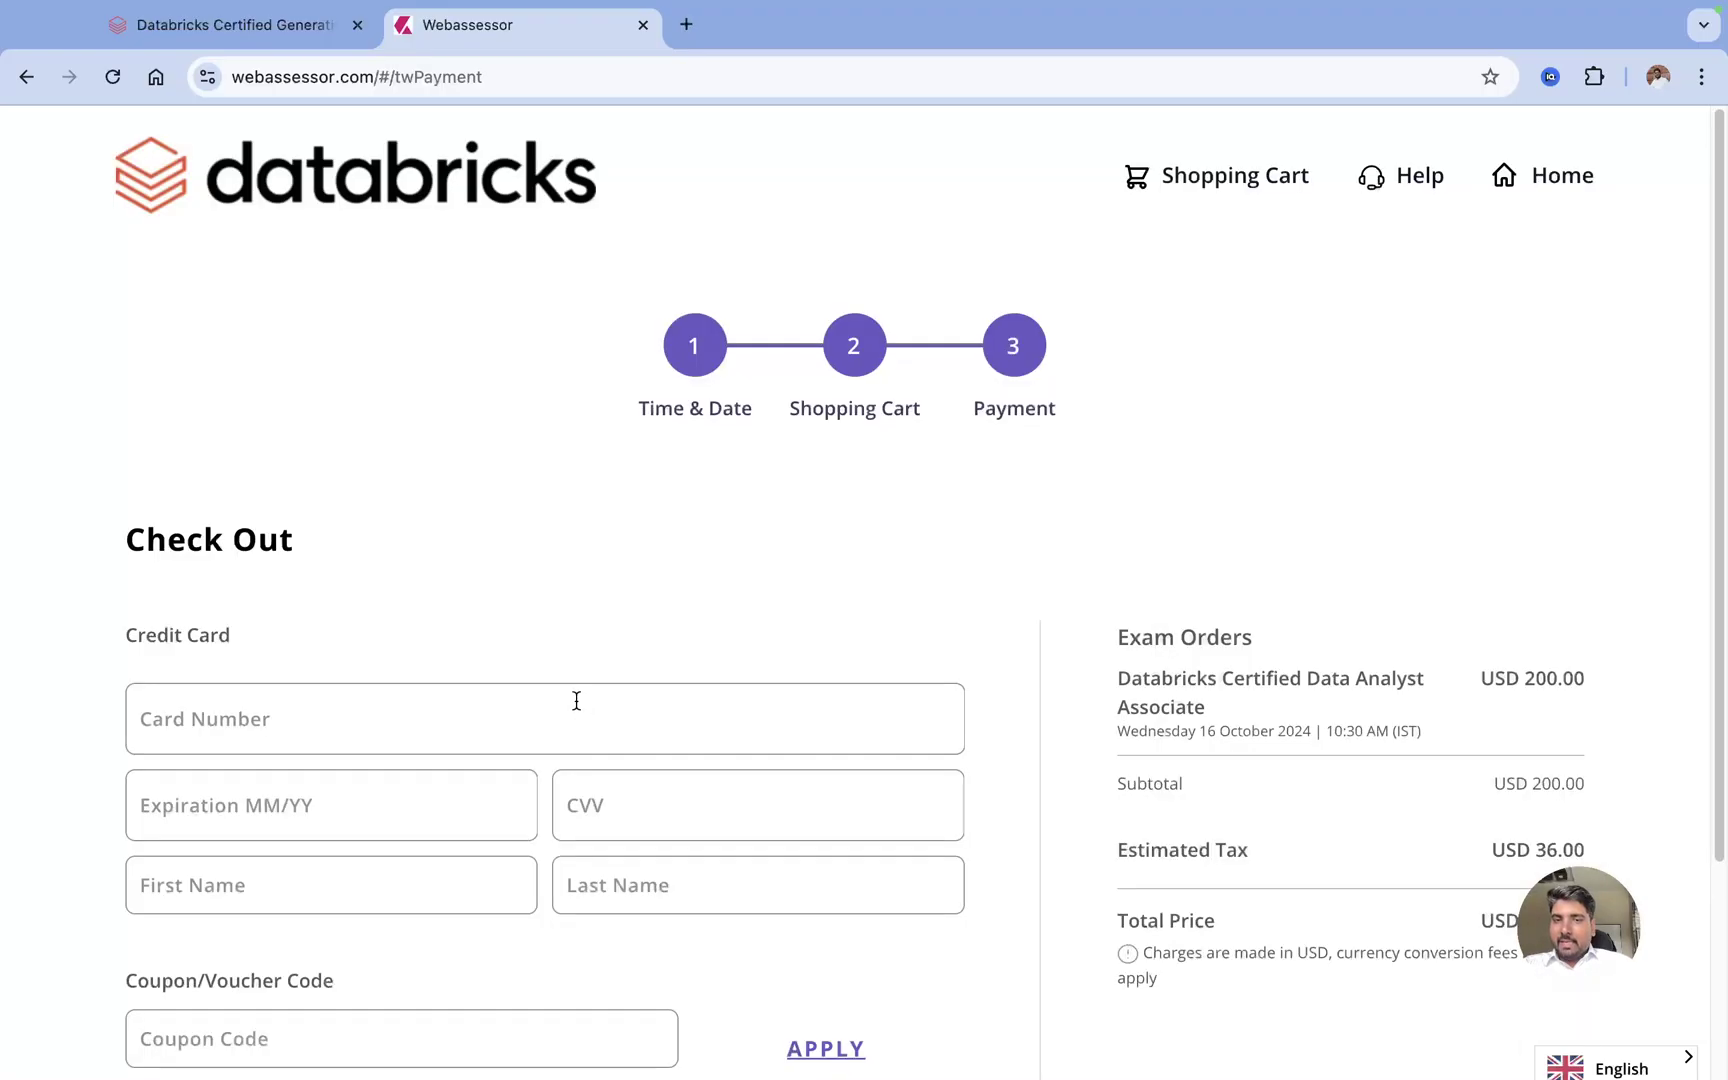
Look over the coupon and card fields and the booked 16 October 10:30 AM slot
{"action": "scroll", "coordinate": [555, 697], "scroll_direction": "down", "scroll_amount": 5}
{"action": "left_click", "coordinate": [290, 787]}
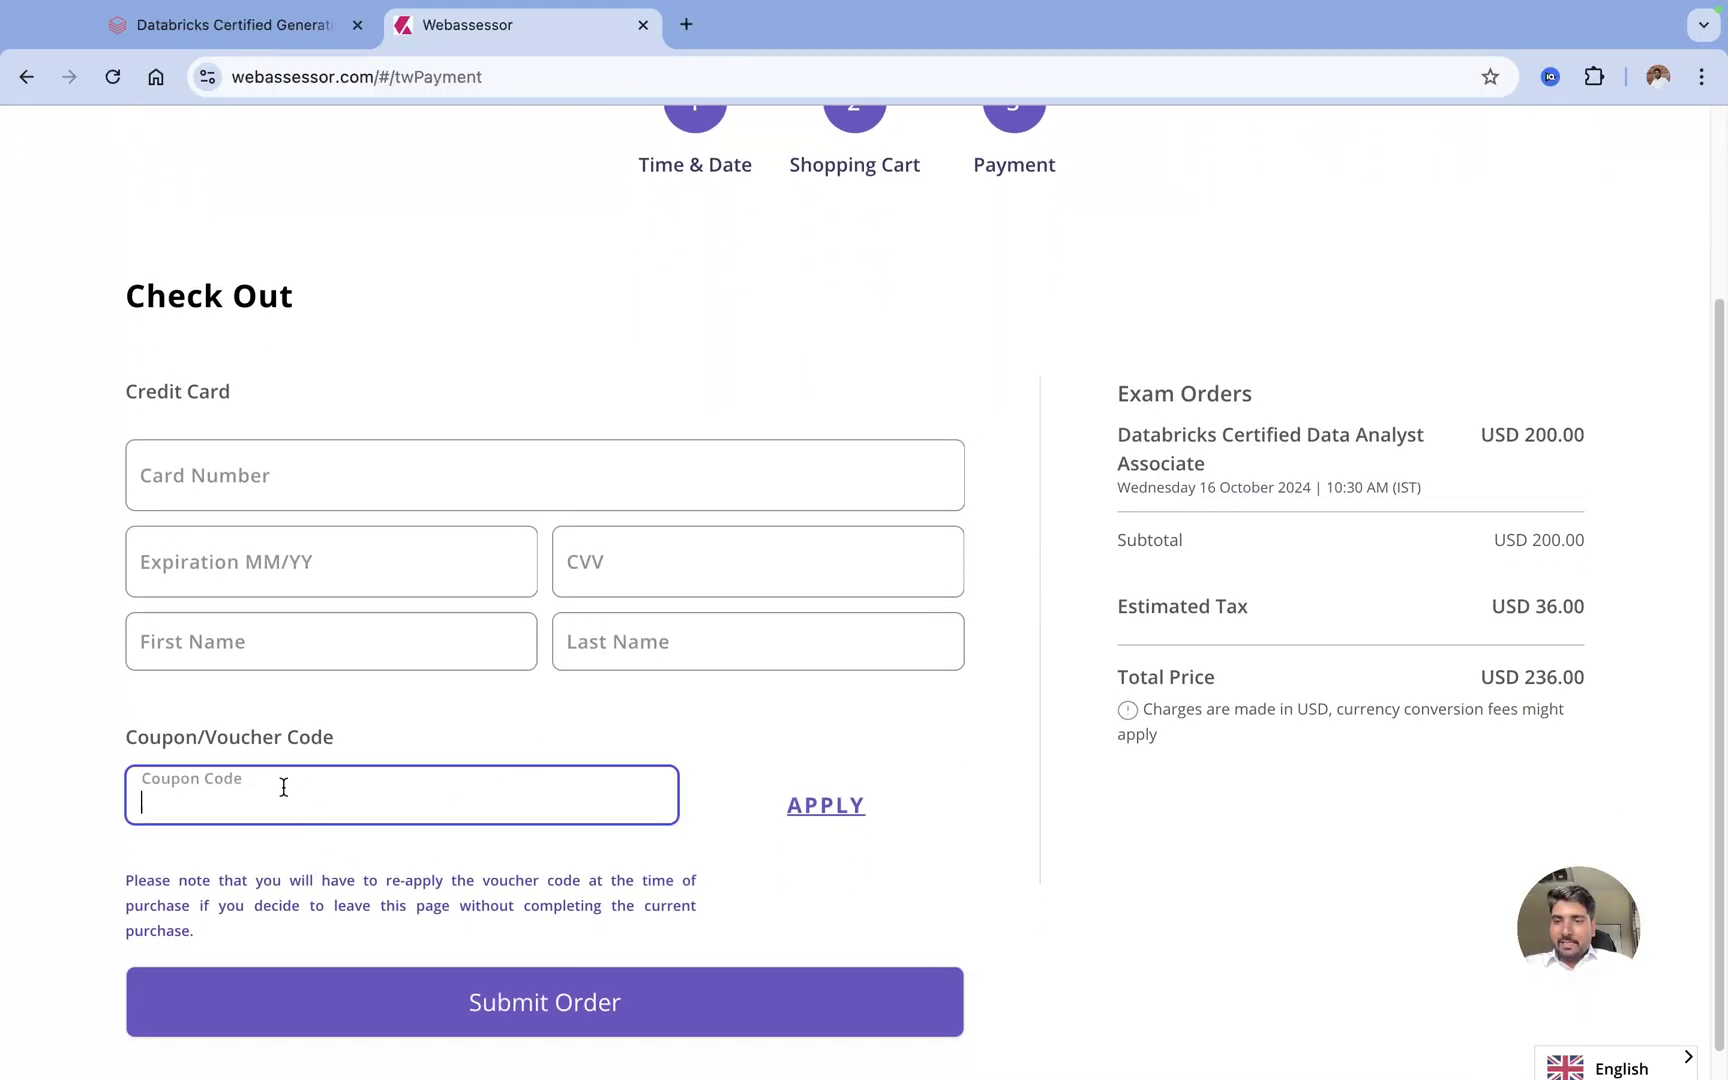
{"action": "left_click", "coordinate": [166, 472]}
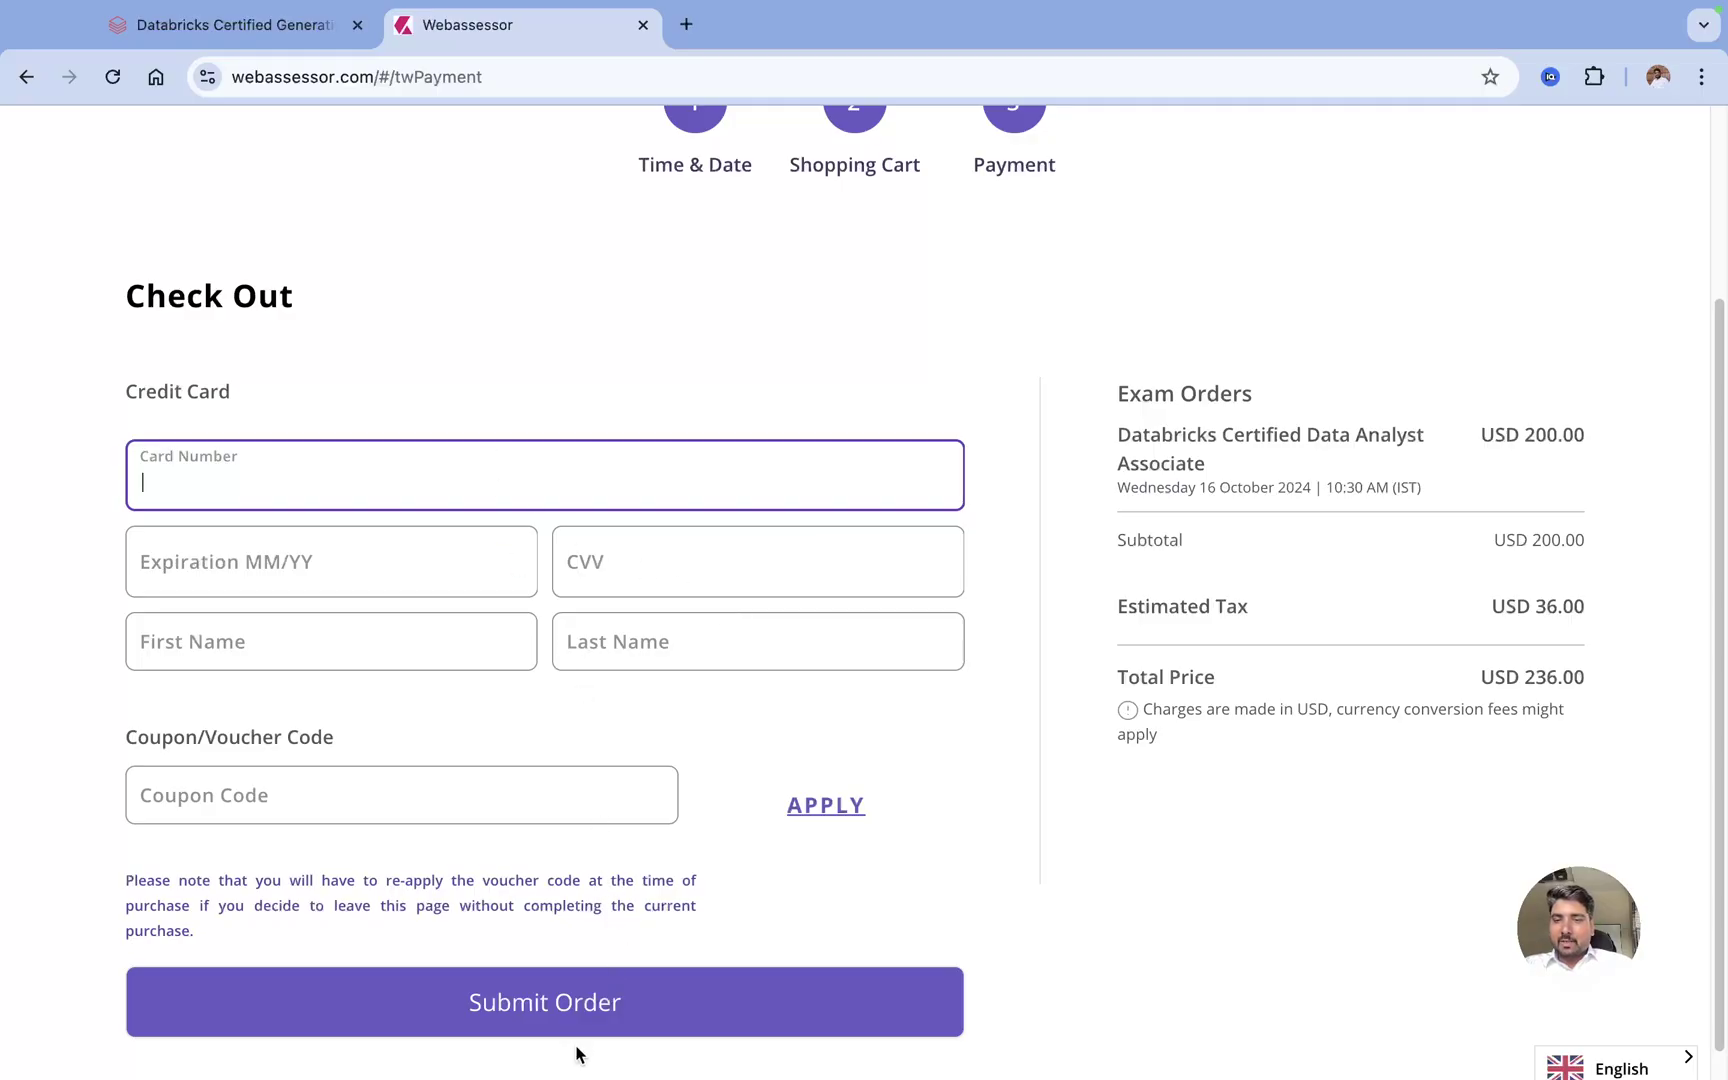
{"action": "scroll", "coordinate": [900, 620], "scroll_direction": "up", "scroll_amount": 1}
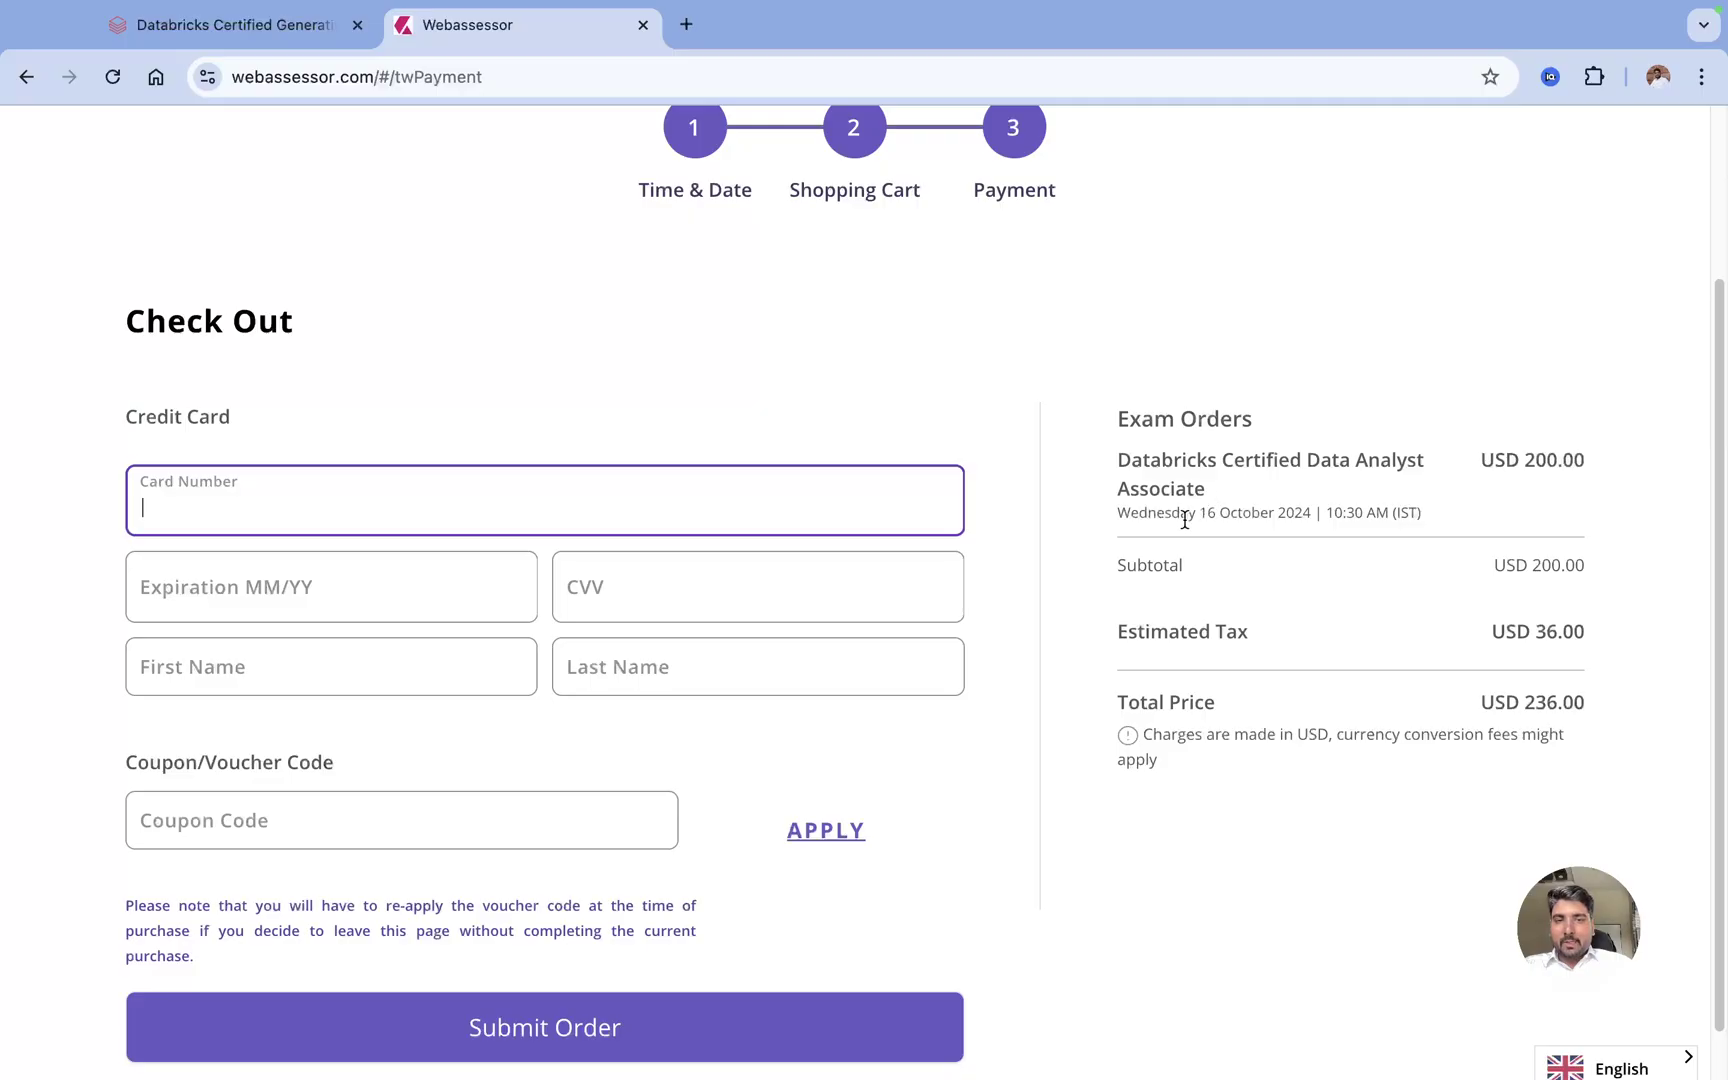
{"action": "left_click_drag", "start_coordinate": [1187, 512], "coordinate": [1430, 508]}
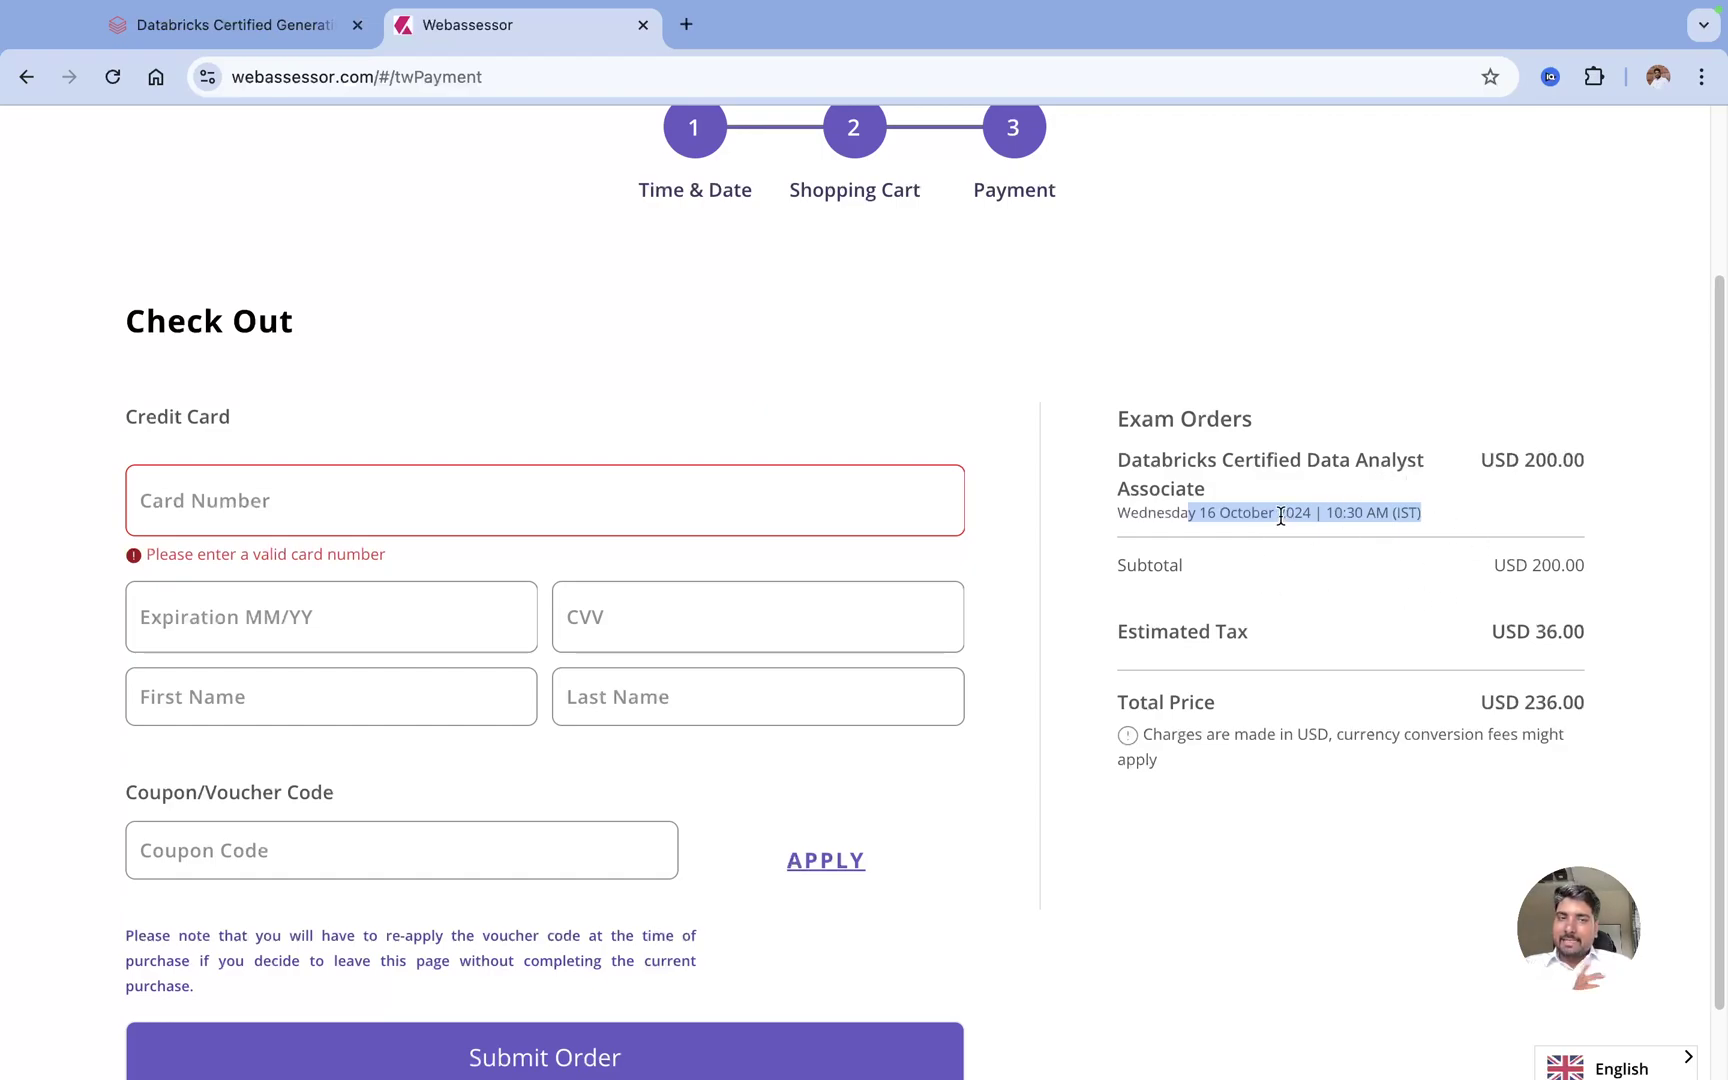
Review the unpaid checkout page, then go back to the candidate Home page
{"action": "scroll", "coordinate": [1351, 549], "scroll_direction": "down", "scroll_amount": 1}
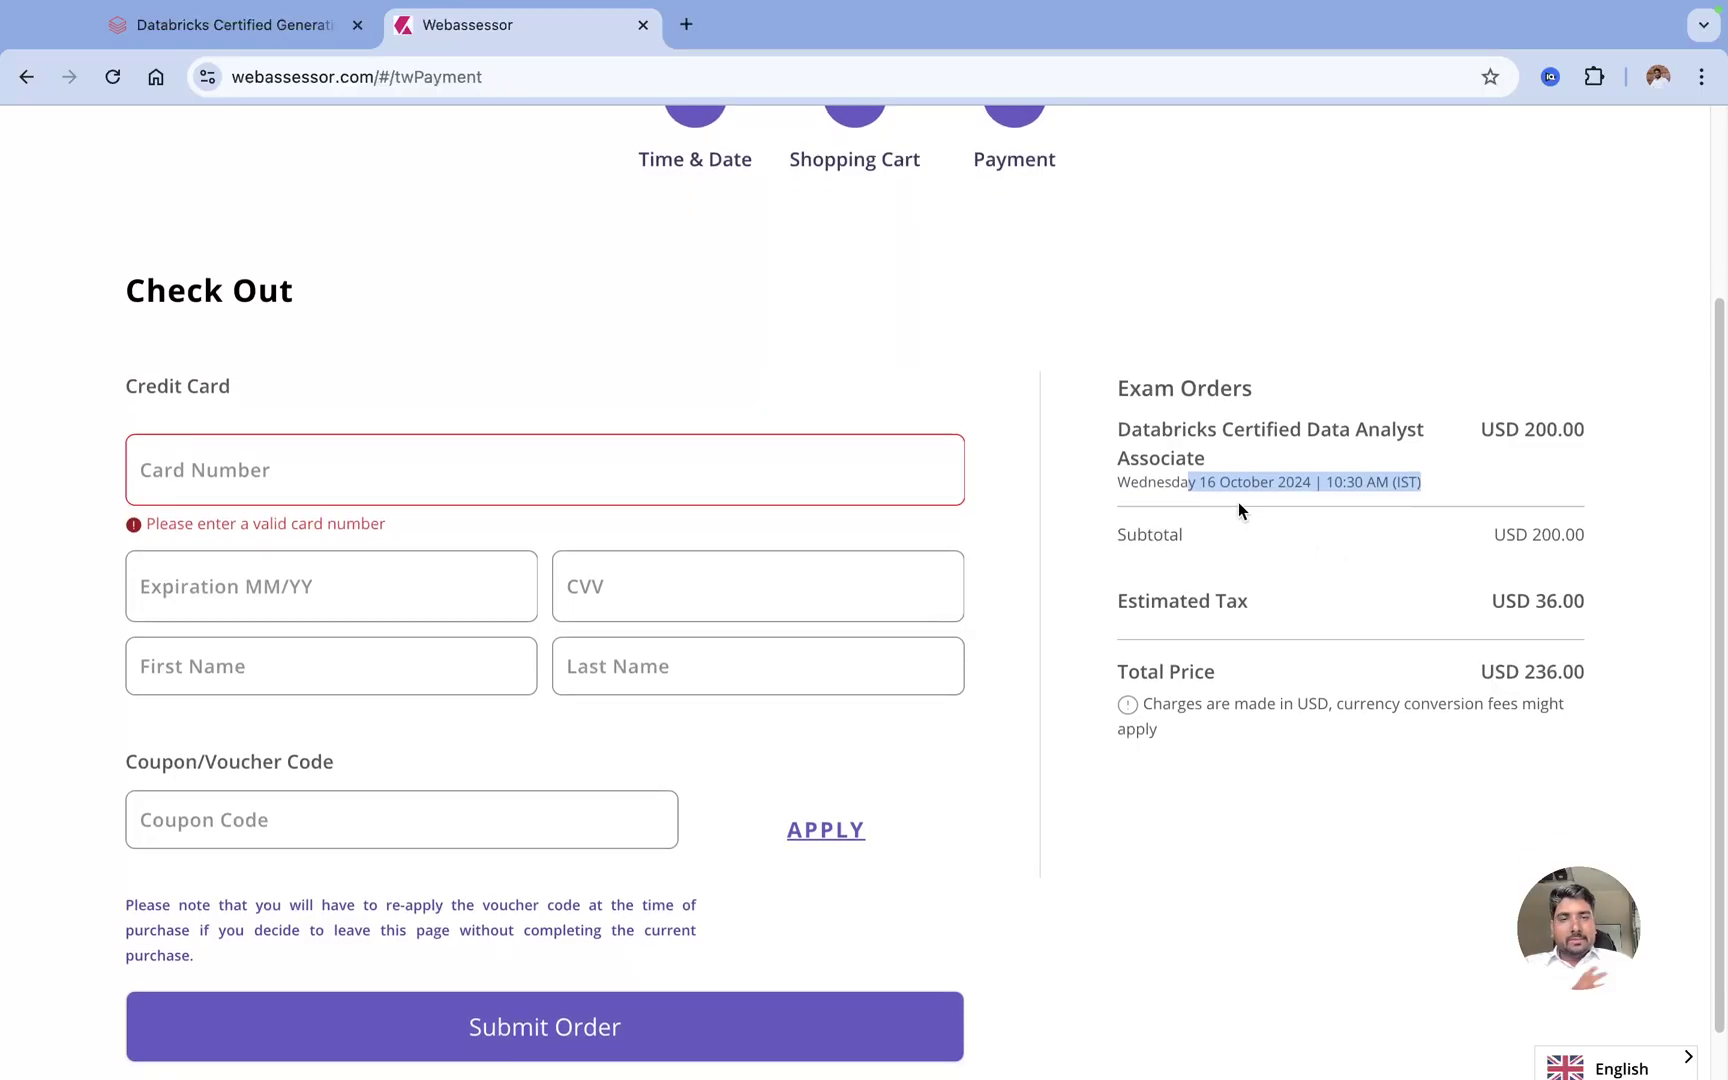
{"action": "scroll", "coordinate": [1342, 517], "scroll_direction": "up", "scroll_amount": 3}
{"action": "scroll", "coordinate": [1200, 600], "scroll_direction": "down", "scroll_amount": 1}
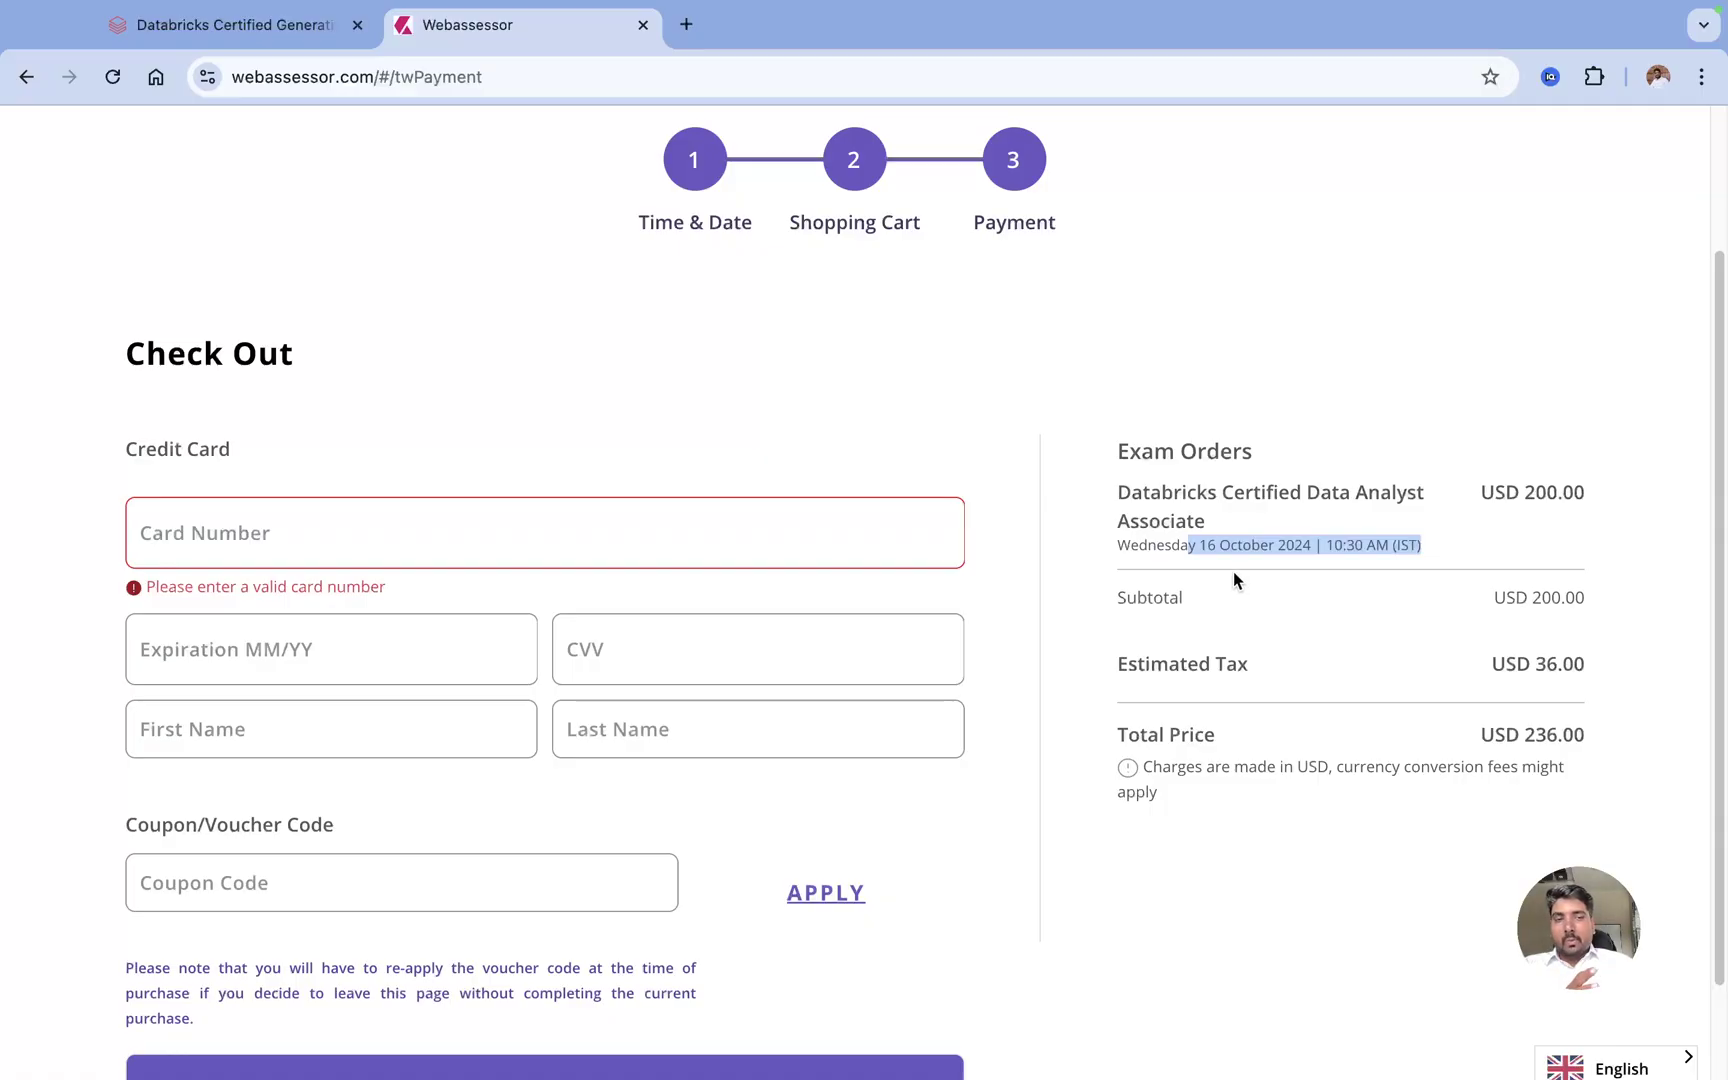
{"action": "scroll", "coordinate": [1300, 620], "scroll_direction": "down", "scroll_amount": 3}
{"action": "scroll", "coordinate": [1228, 616], "scroll_direction": "up", "scroll_amount": 4}
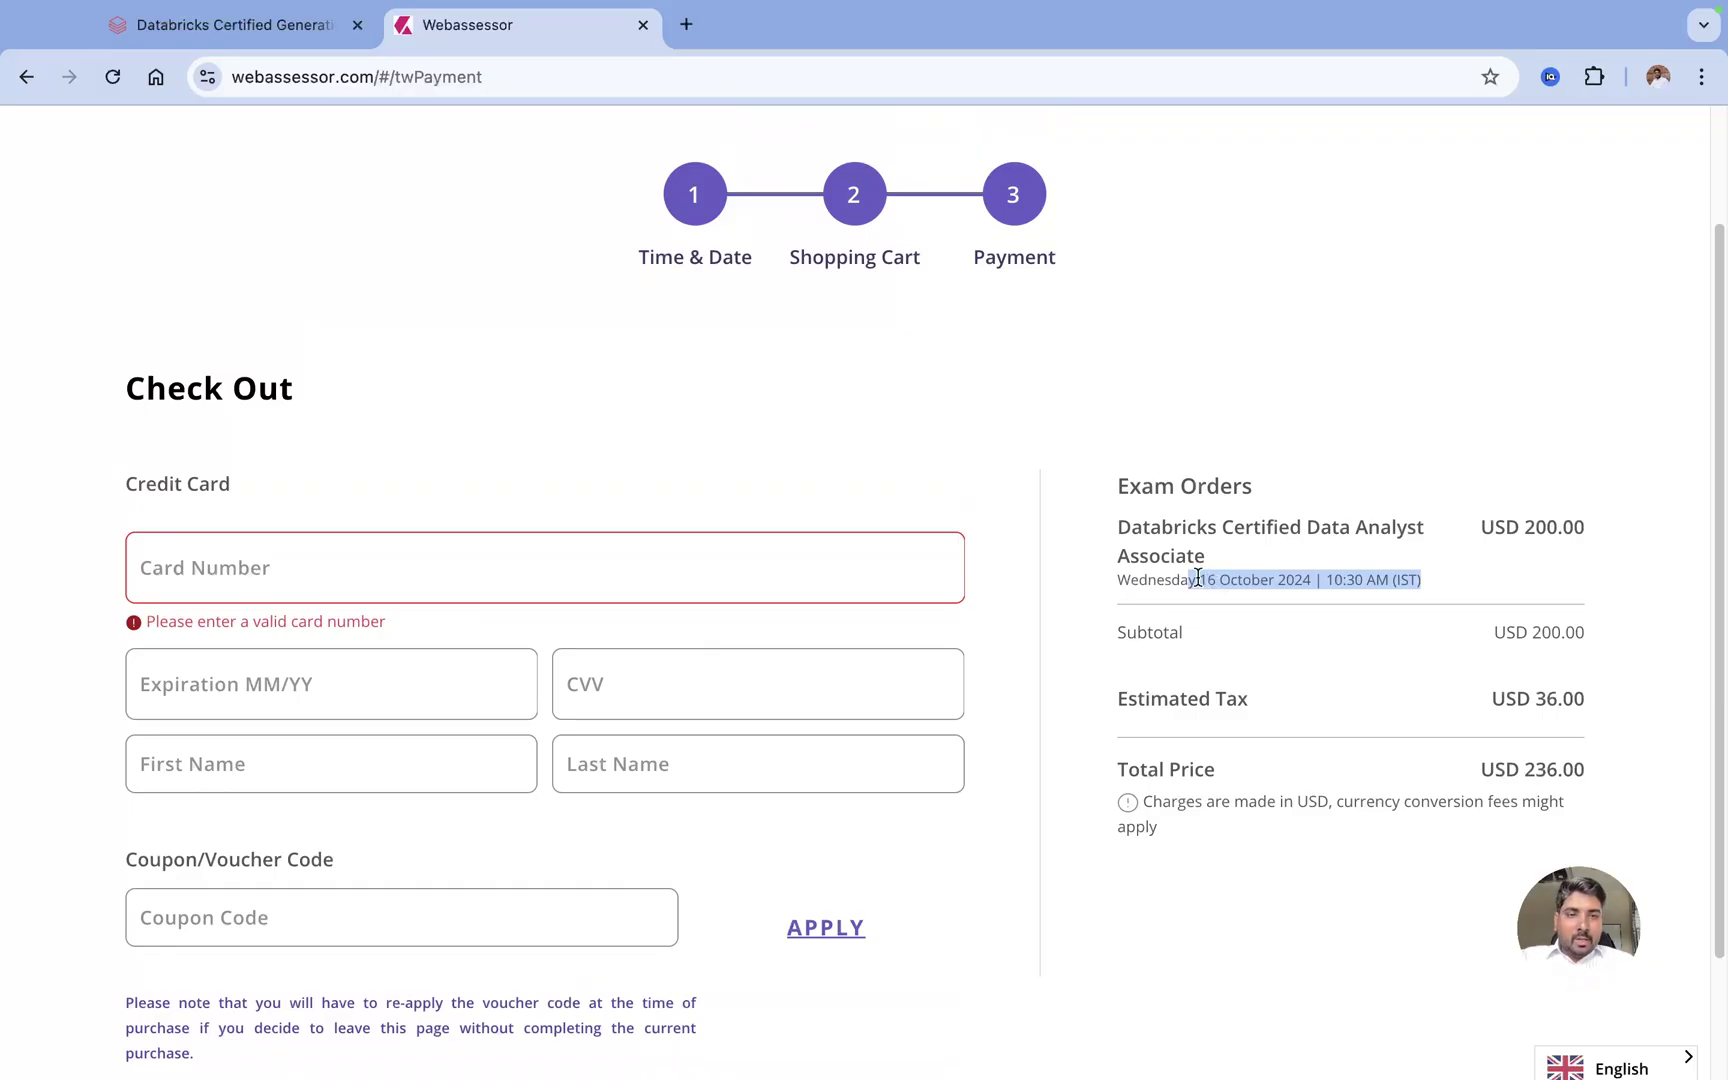
{"action": "scroll", "coordinate": [544, 675], "scroll_direction": "down", "scroll_amount": 3}
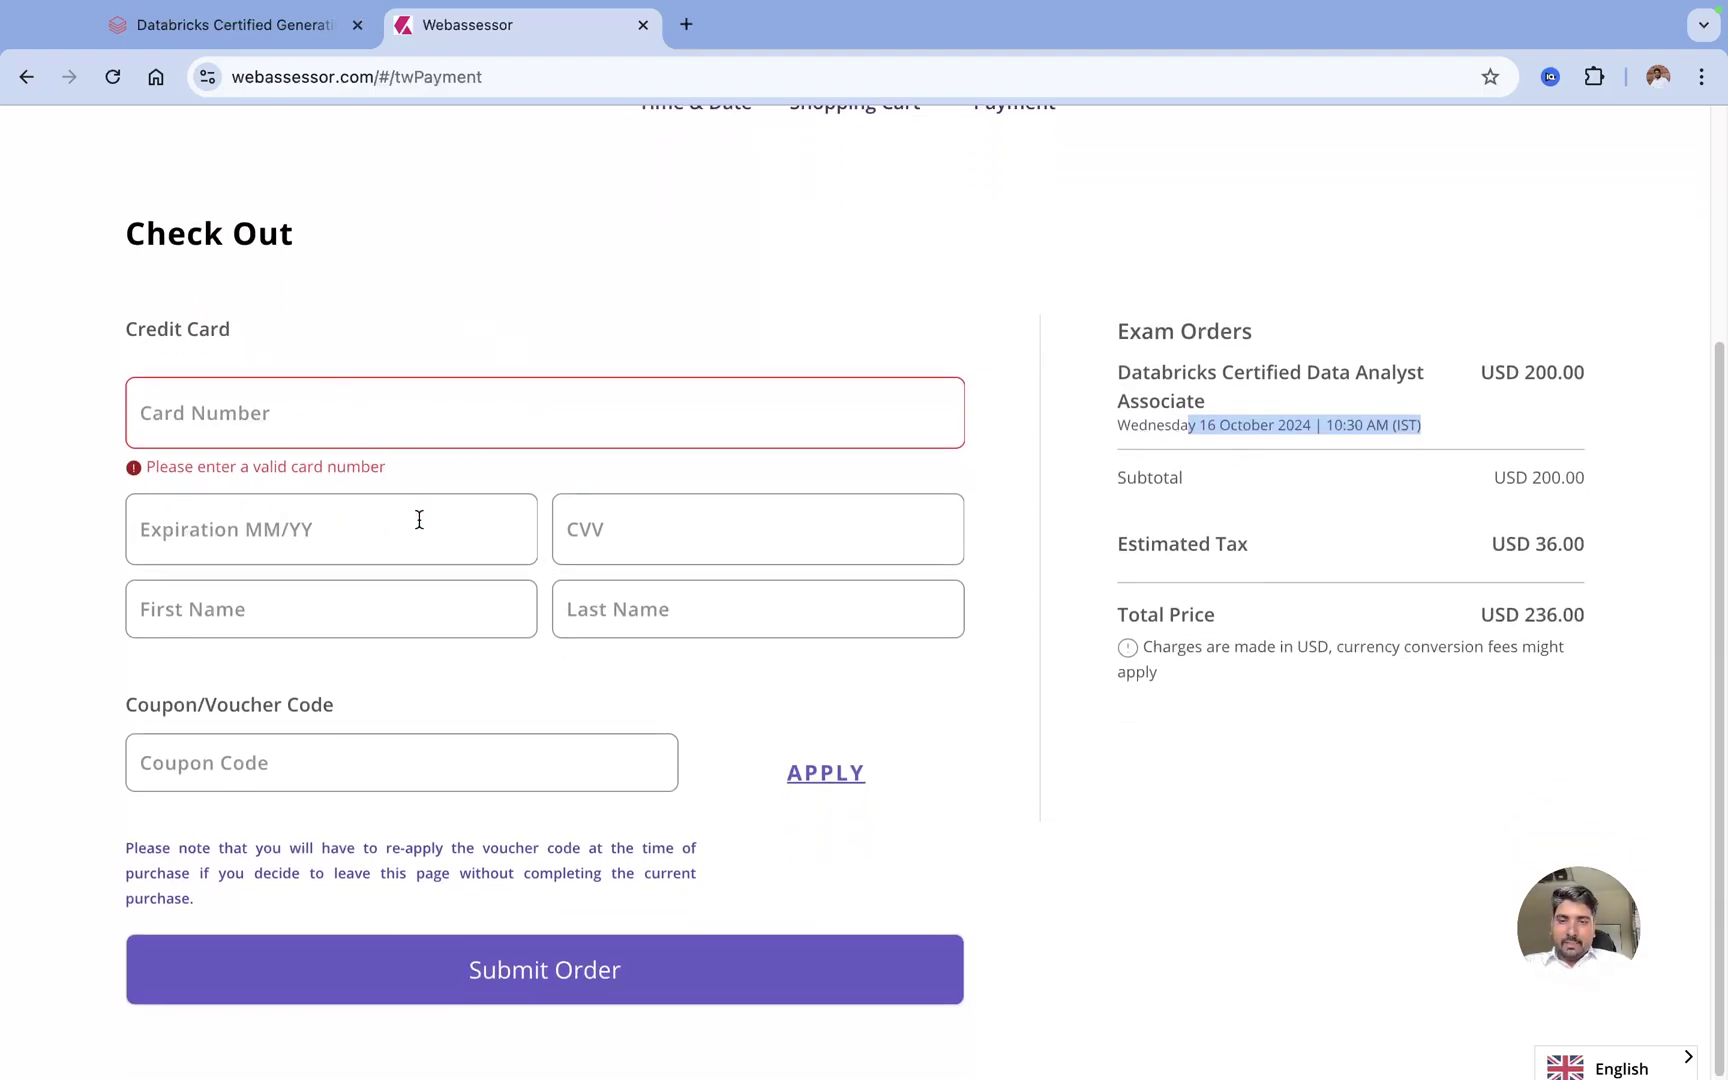
{"action": "scroll", "coordinate": [720, 874], "scroll_direction": "up", "scroll_amount": 4}
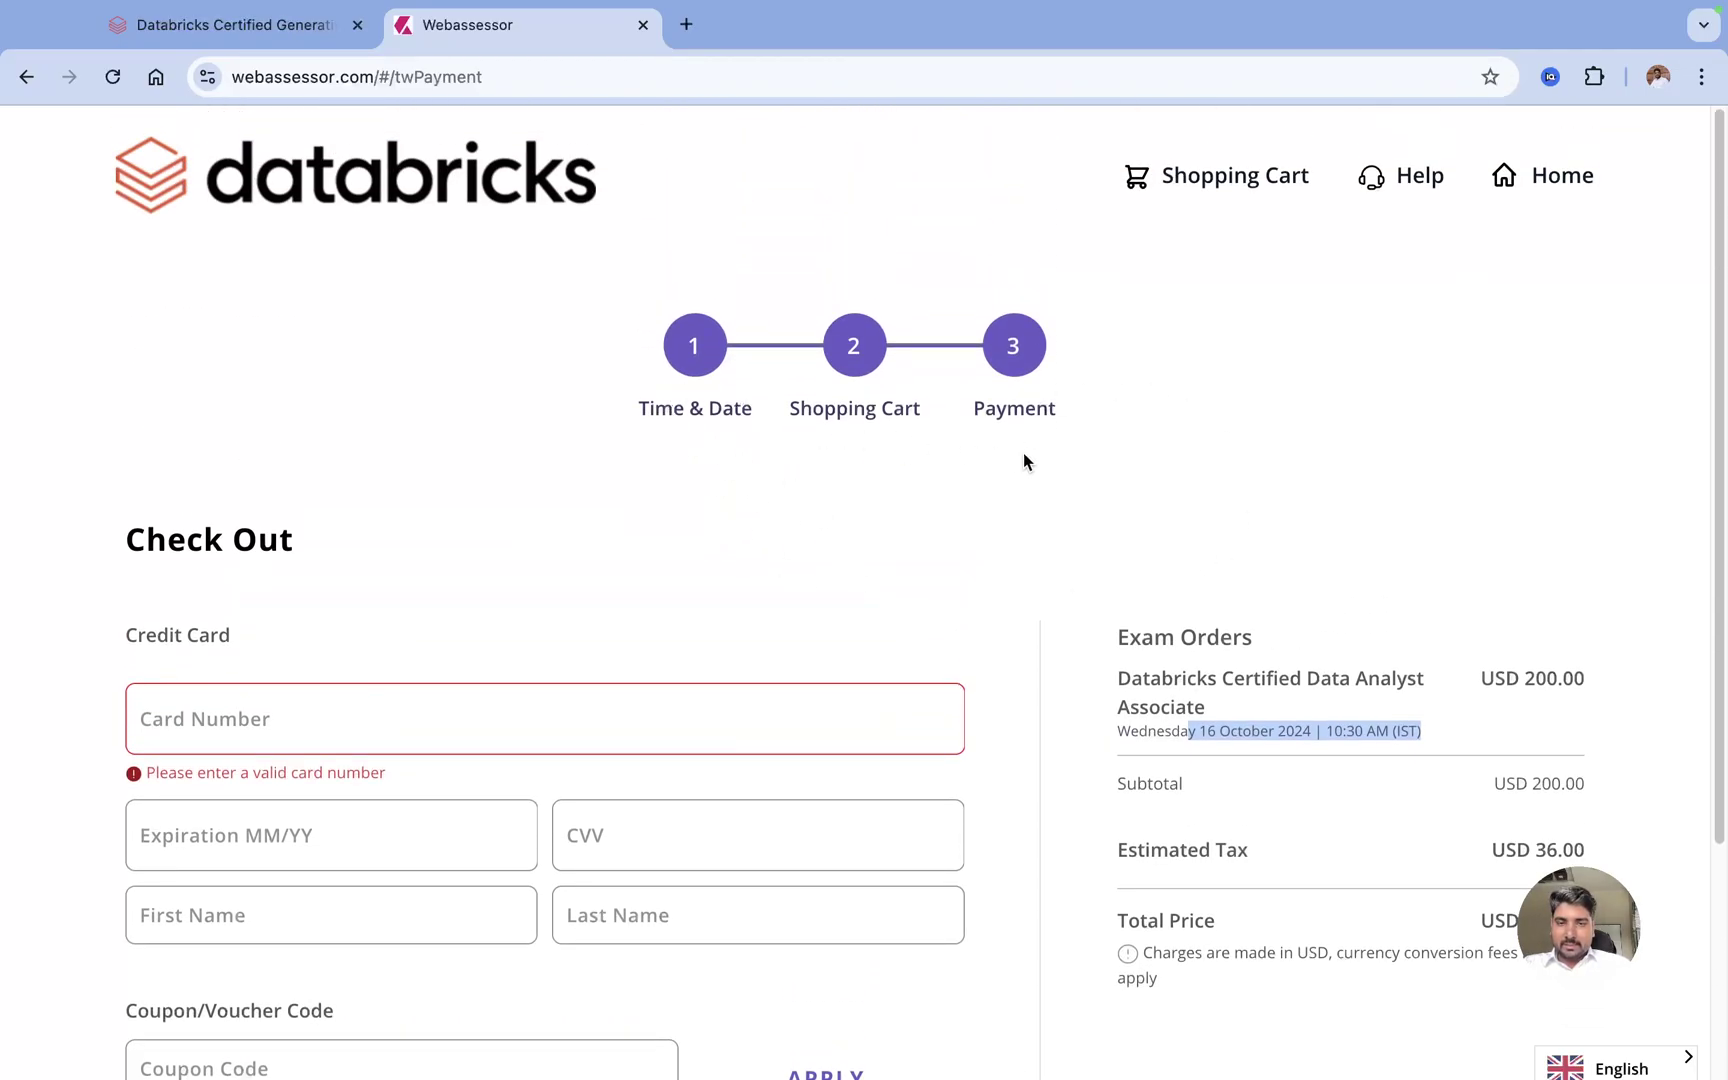
{"action": "scroll", "coordinate": [1023, 461], "scroll_direction": "down", "scroll_amount": 1}
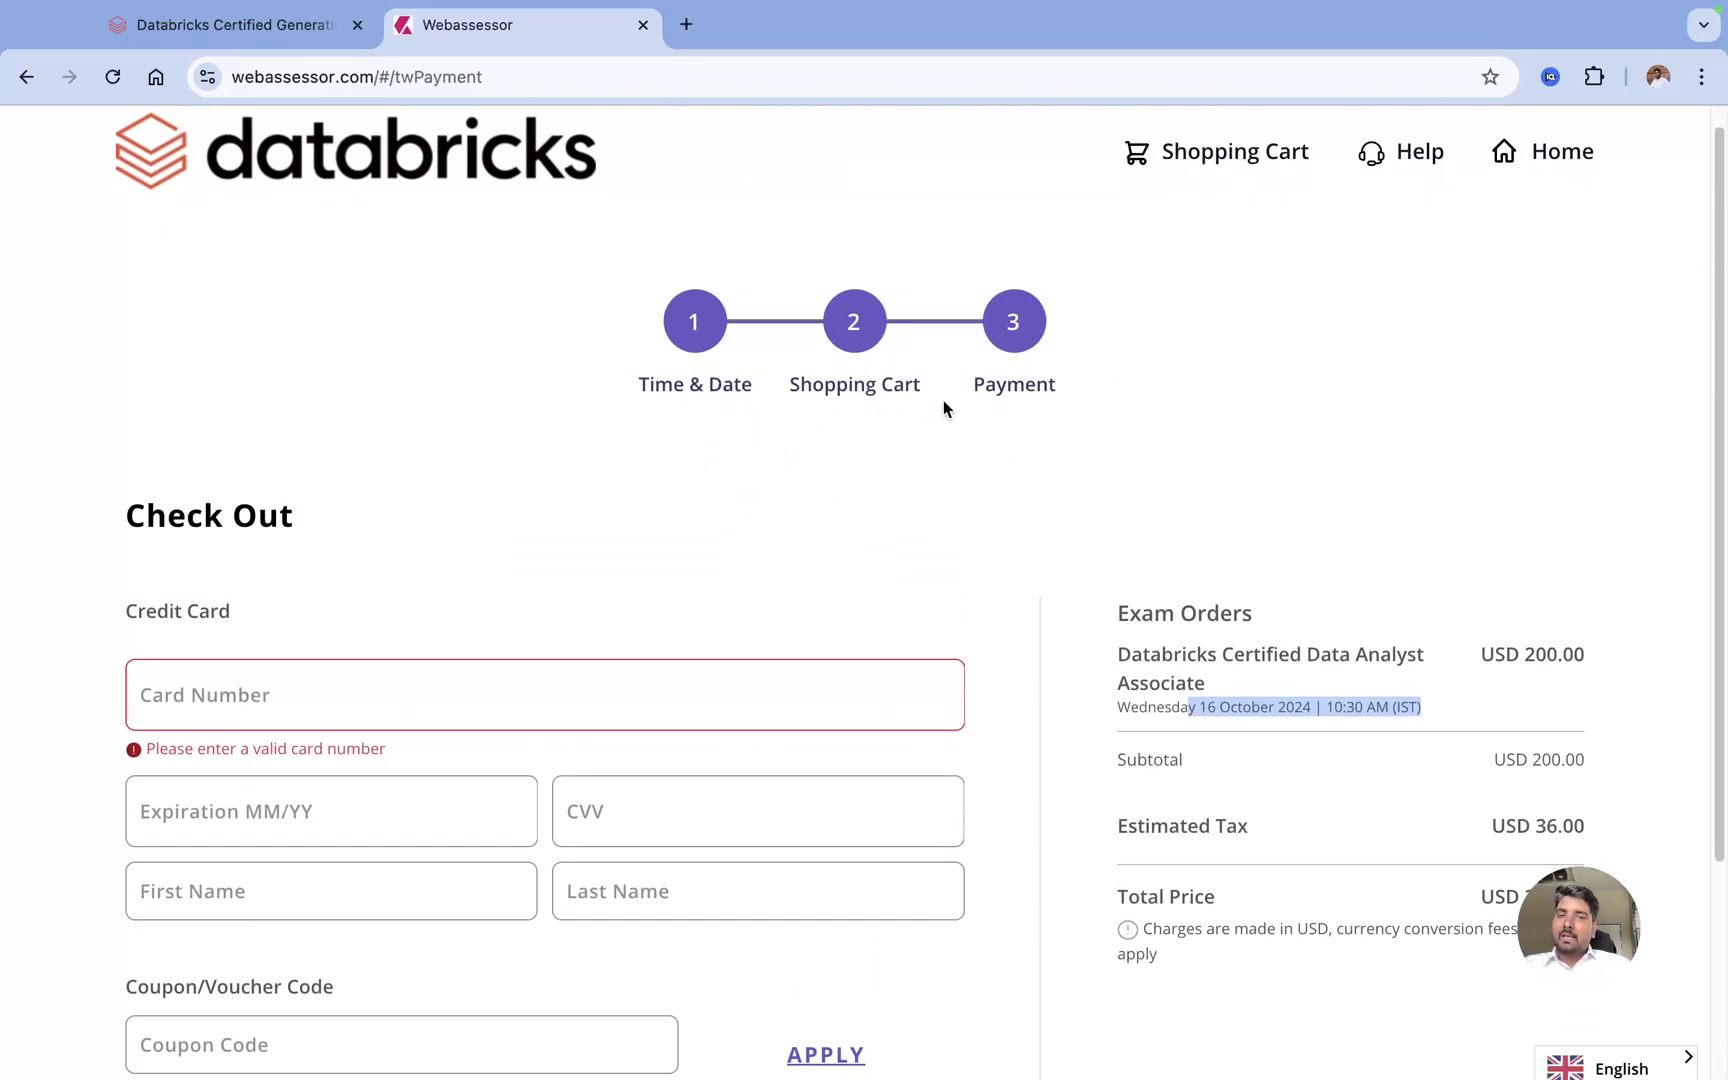
{"action": "scroll", "coordinate": [1137, 437], "scroll_direction": "up", "scroll_amount": 1}
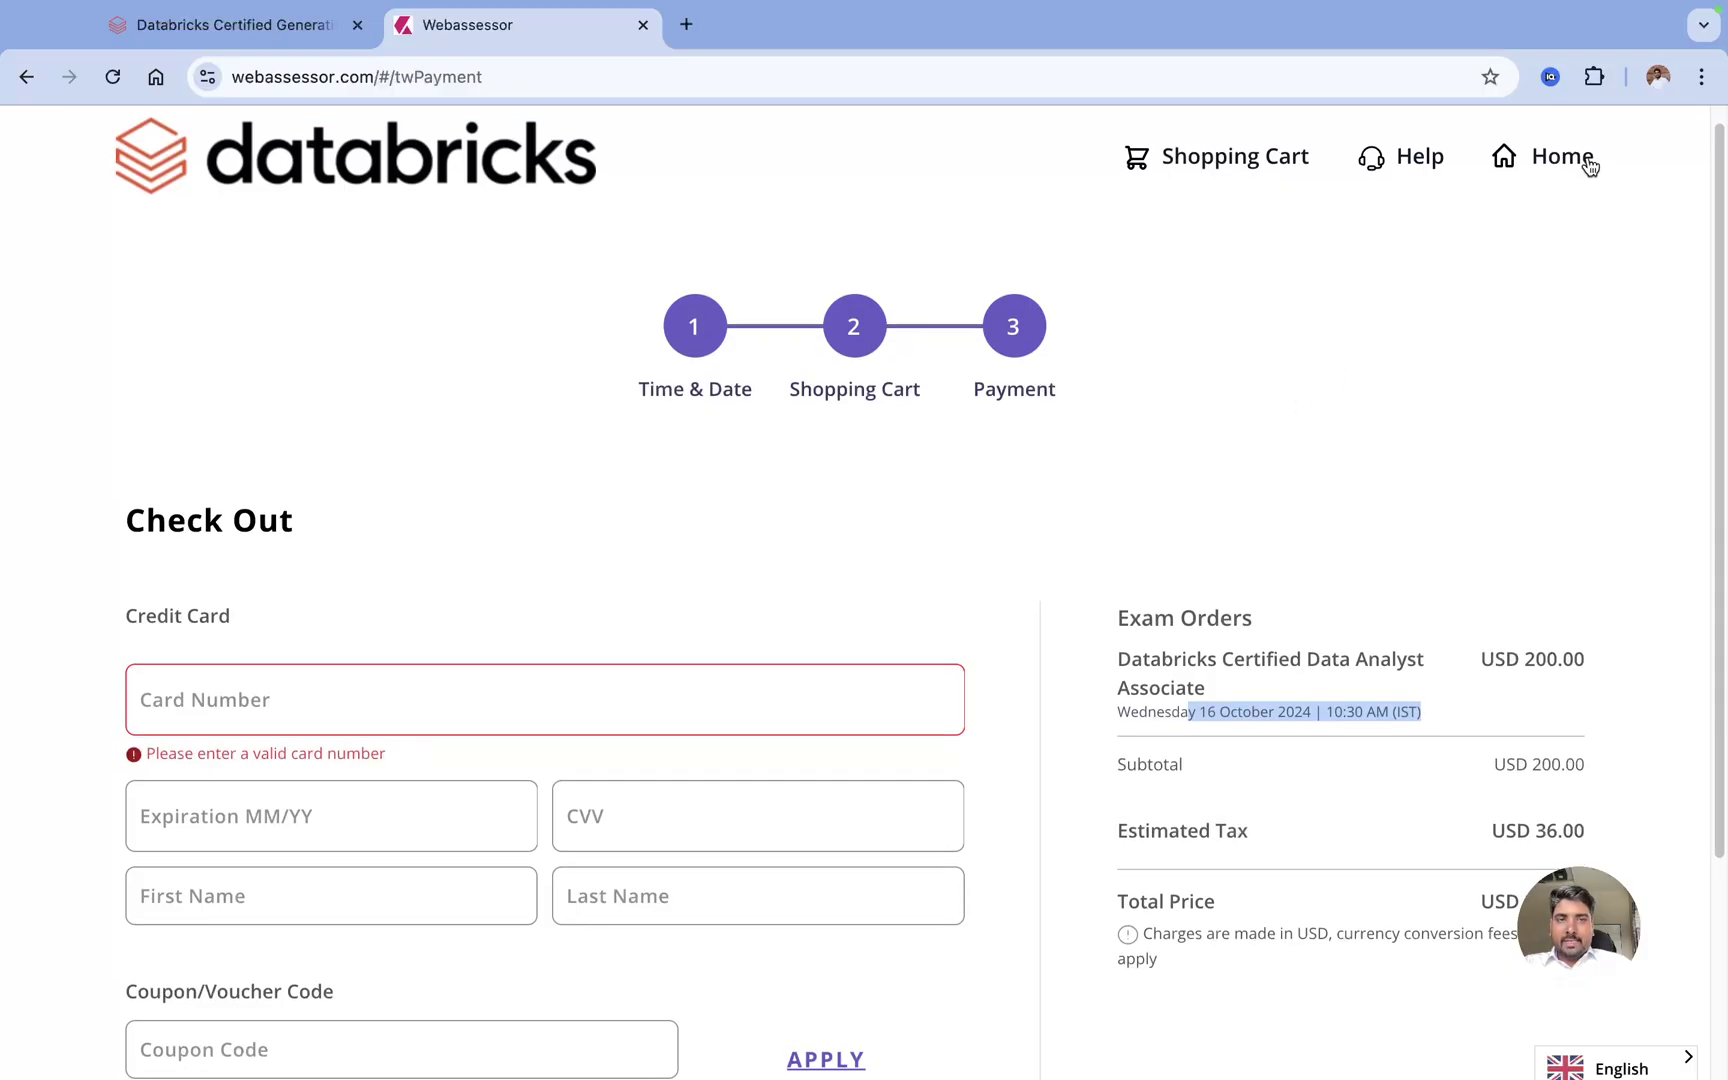
{"action": "left_click", "coordinate": [1550, 160]}
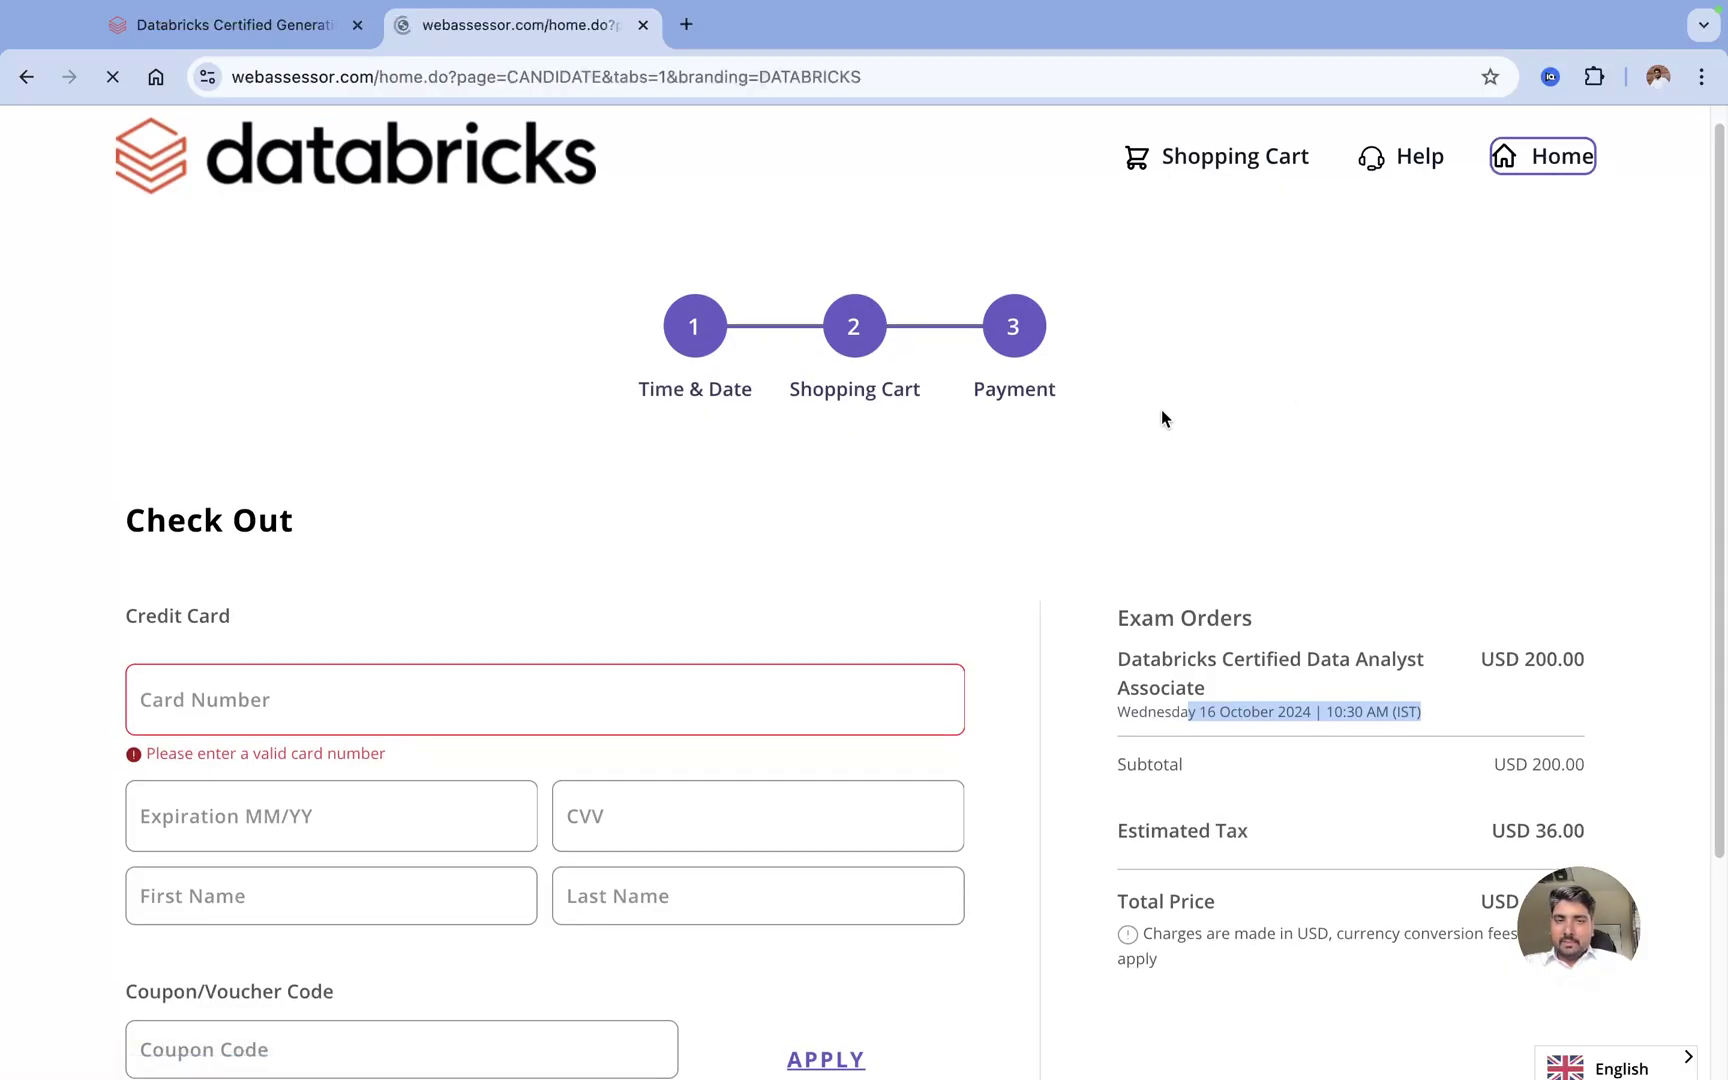